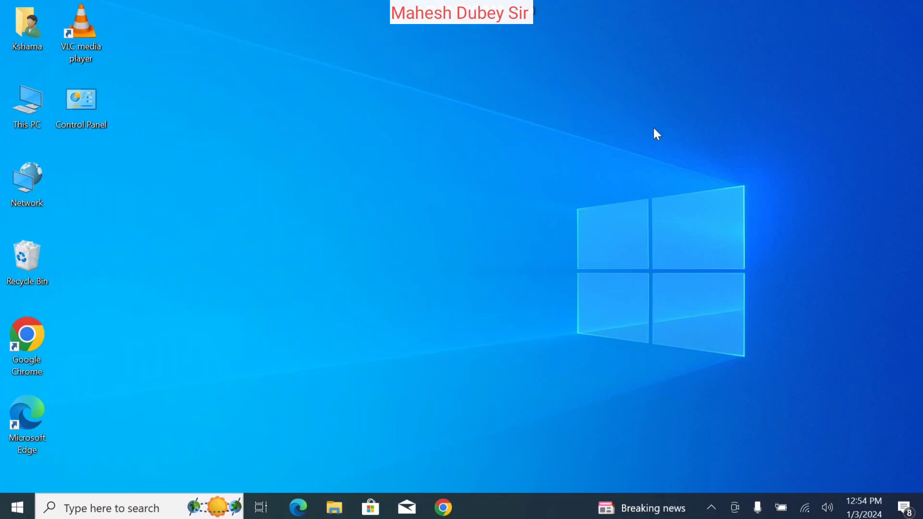
Launch Word by running WINWORD, dismiss the activation notice, then close Word again
{"action": "key", "text": "super+r"}
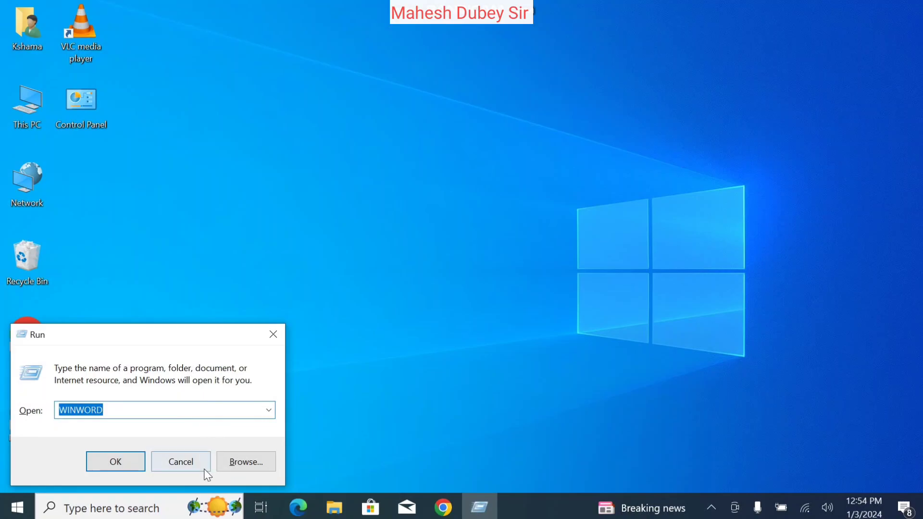
{"action": "left_click", "coordinate": [204, 468]}
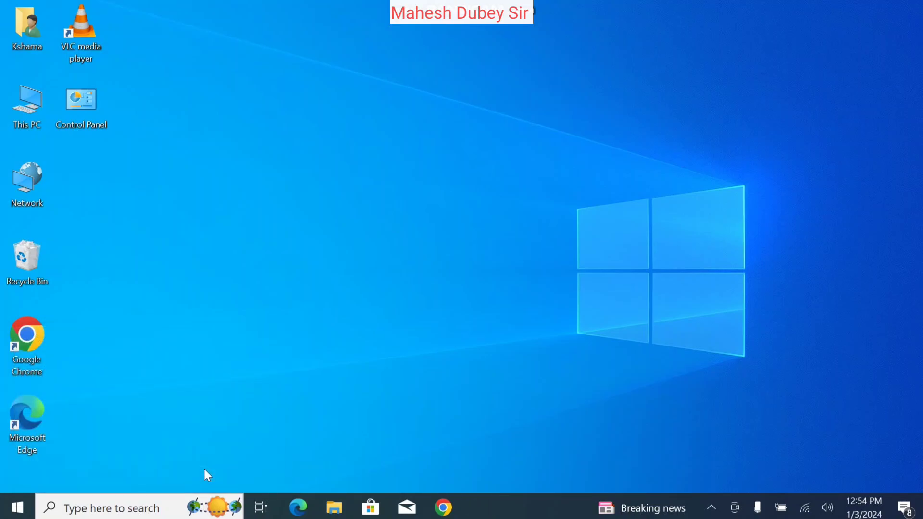
{"action": "key", "text": "super+r"}
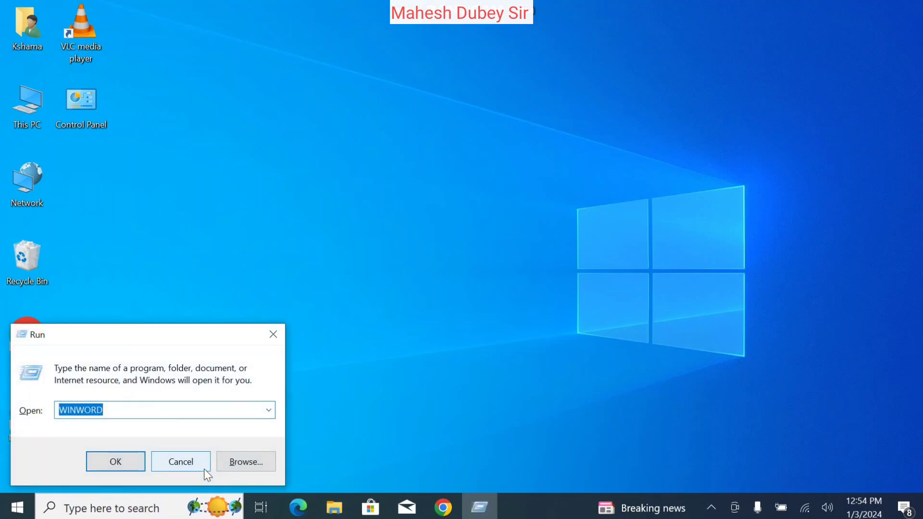
{"action": "left_click", "coordinate": [107, 411]}
{"action": "left_click", "coordinate": [105, 466]}
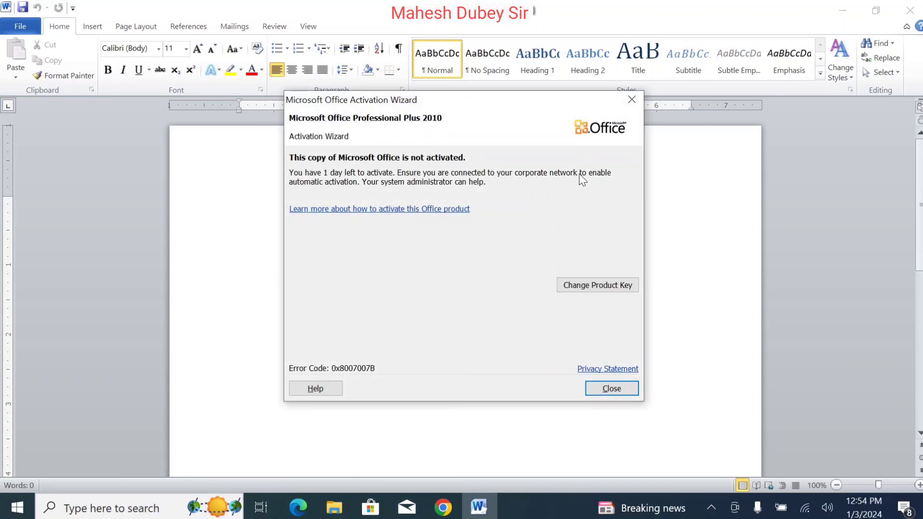
{"action": "left_click", "coordinate": [631, 104]}
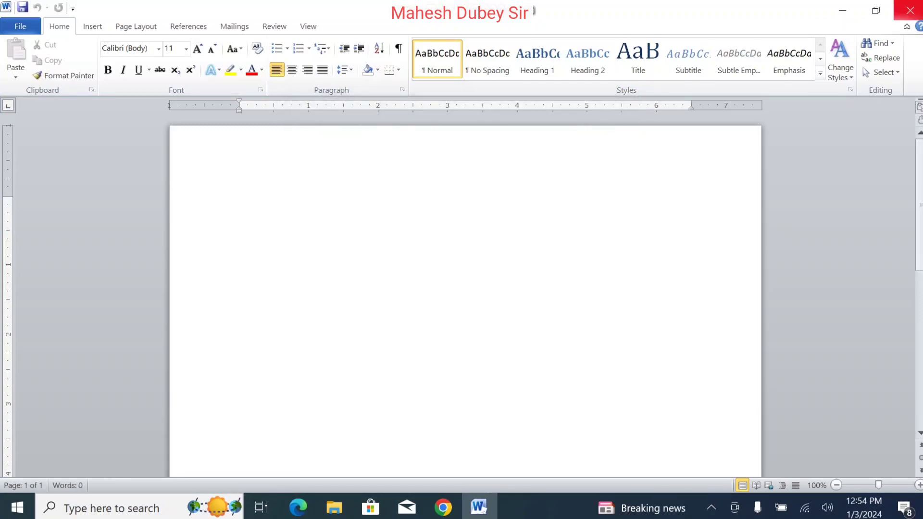
{"action": "left_click", "coordinate": [910, 10]}
Relaunch WINWORD and dismiss the activation notice to reach a blank document
{"action": "key", "text": "super+r"}
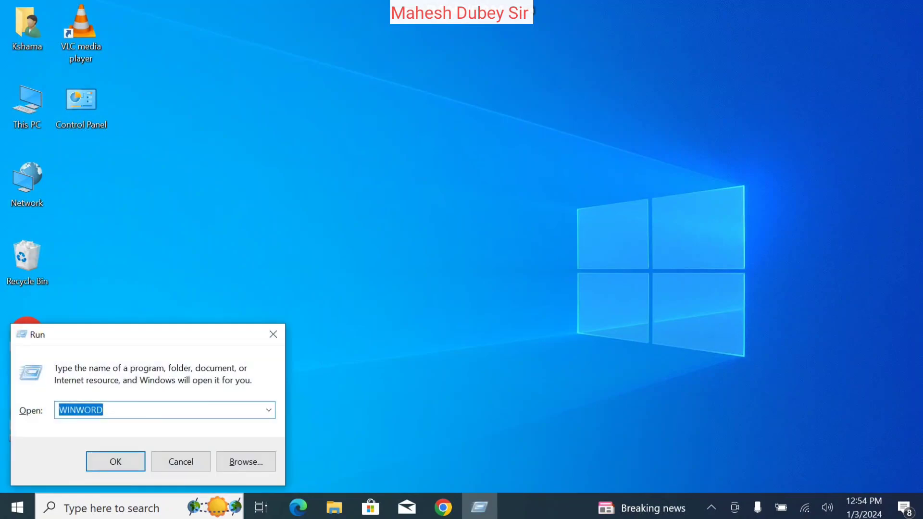
{"action": "left_click", "coordinate": [103, 410]}
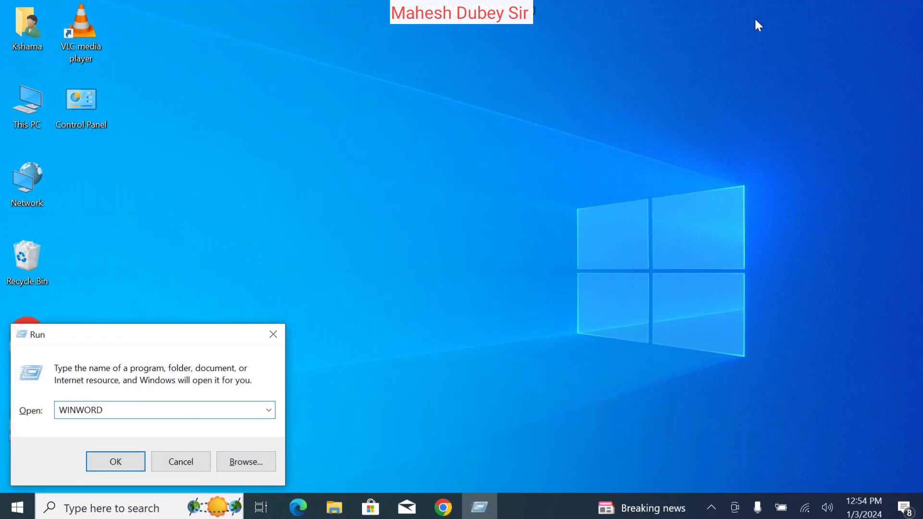
{"action": "left_click", "coordinate": [117, 463]}
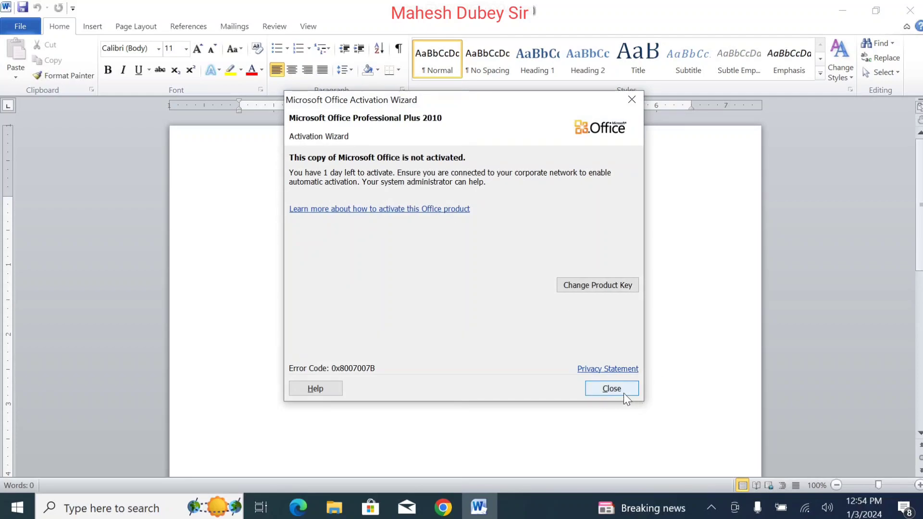
{"action": "left_click", "coordinate": [612, 389]}
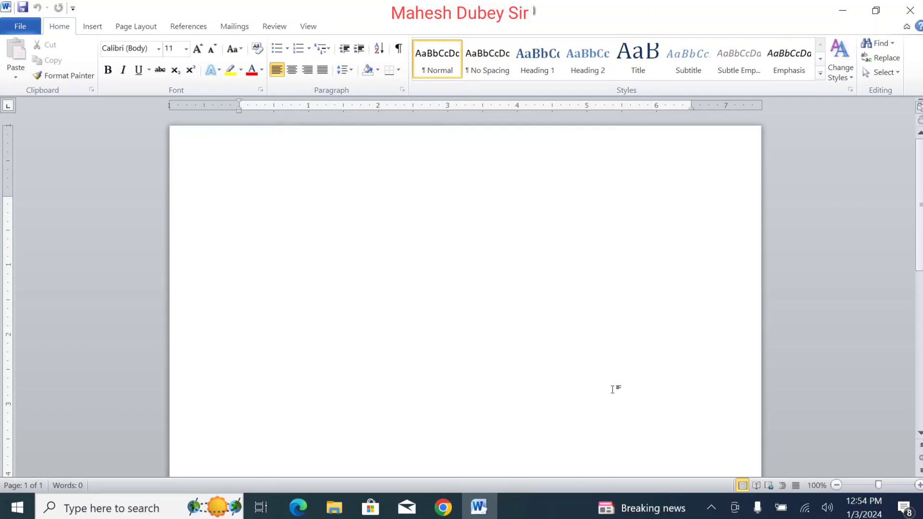
{"action": "type", "text": "="}
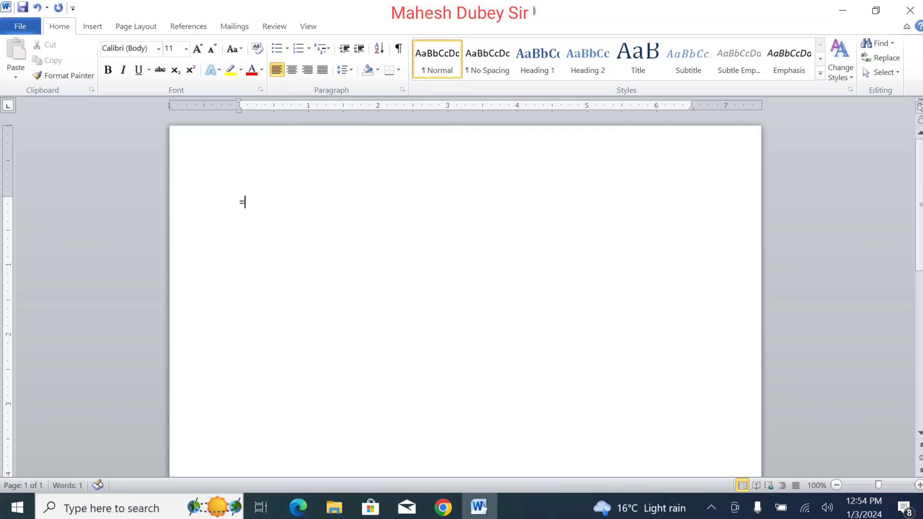
{"action": "type", "text": "rand"}
{"action": "type", "text": "()"}
{"action": "key", "text": "Return"}
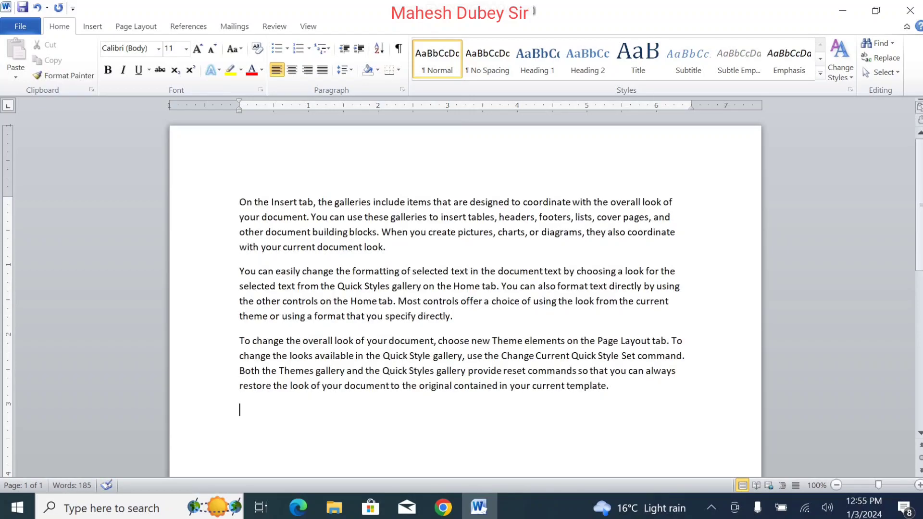
{"action": "key", "text": "ctrl+a"}
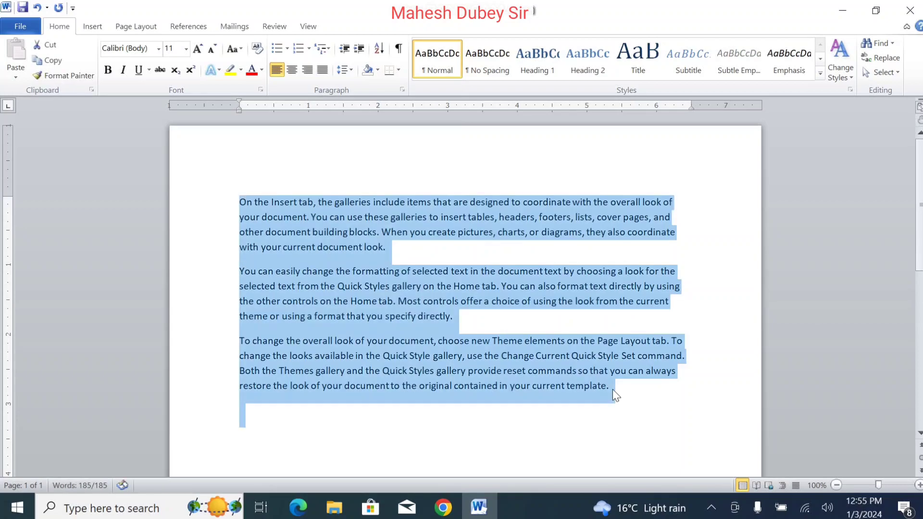
{"action": "key", "text": "Delete"}
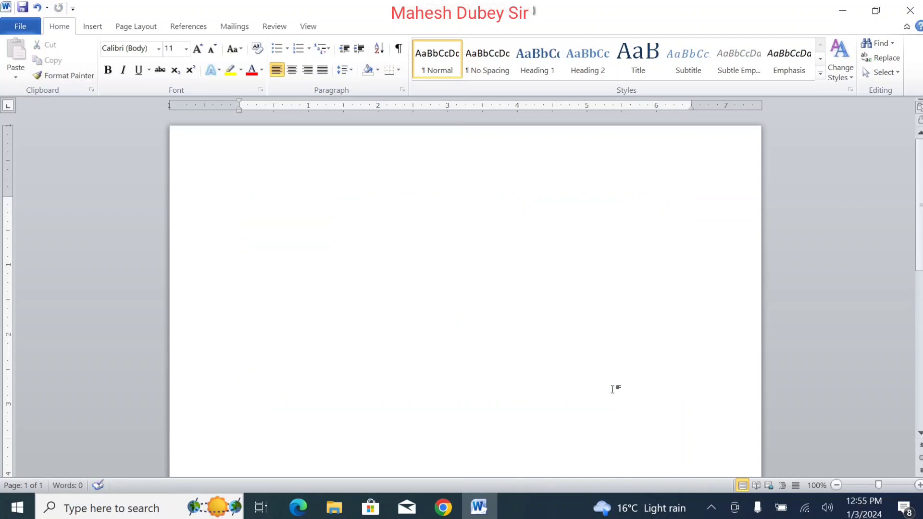
{"action": "type", "text": "=rand"}
{"action": "type", "text": "("}
{"action": "type", "text": "5)"}
{"action": "key", "text": "Return"}
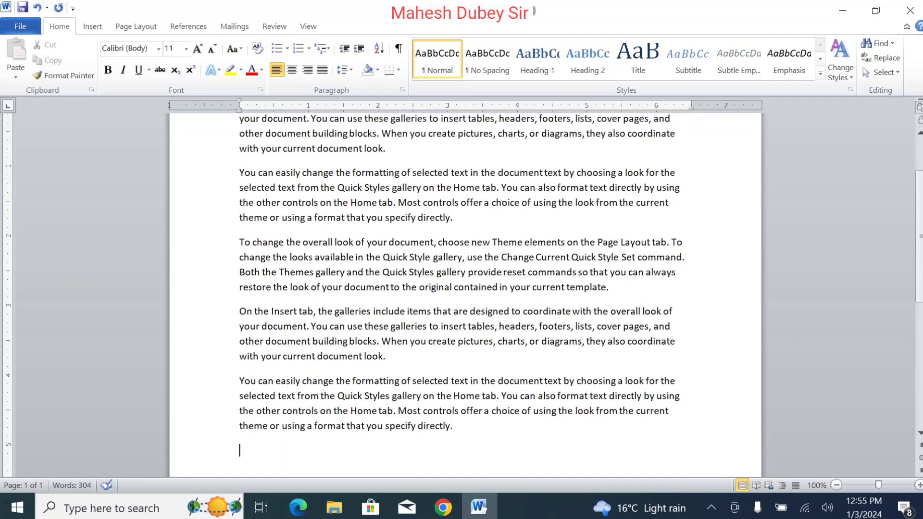
{"action": "key", "text": "ctrl+a"}
{"action": "key", "text": "Delete"}
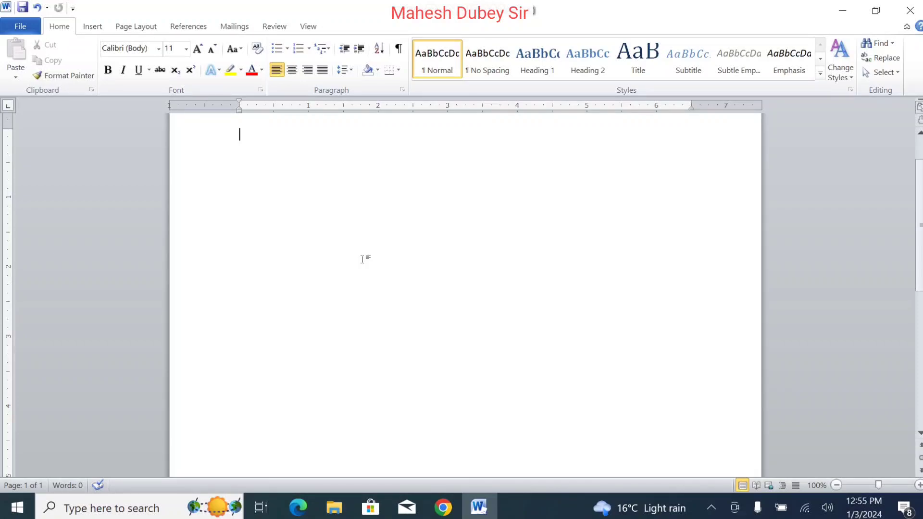
Type the sample line 'Fh gsda jdfsagj fdsagf gh jfgh asfkjas'
{"action": "type", "text": "Ran"}
{"action": "key", "text": "BackSpace"}
{"action": "key", "text": "BackSpace"}
{"action": "key", "text": "BackSpace"}
{"action": "key", "text": "BackSpace"}
{"action": "type", "text": "Fh gsda jdfsagj fdsagf gh jfgh"}
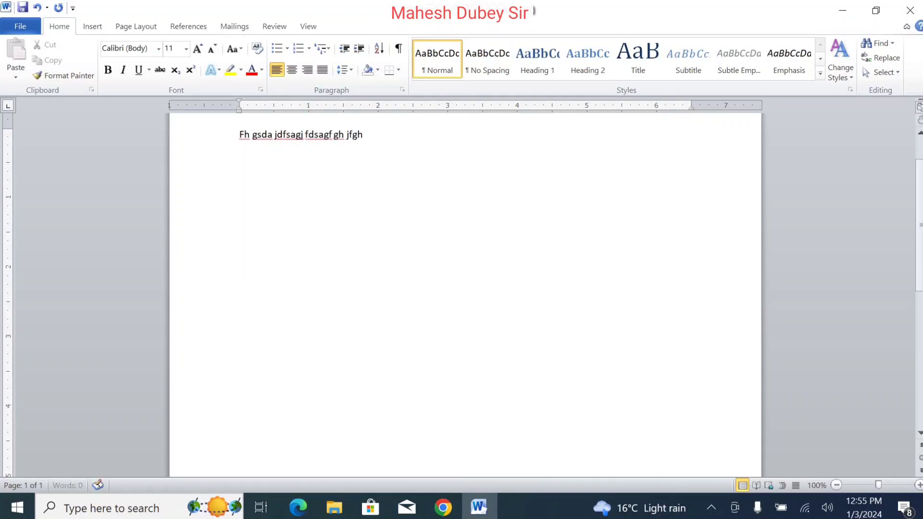
{"action": "type", "text": " asfkjas"}
Select the line, apply bold, italic and underline, then remove all three
{"action": "left_click_drag", "start_coordinate": [239, 135], "coordinate": [464, 141]}
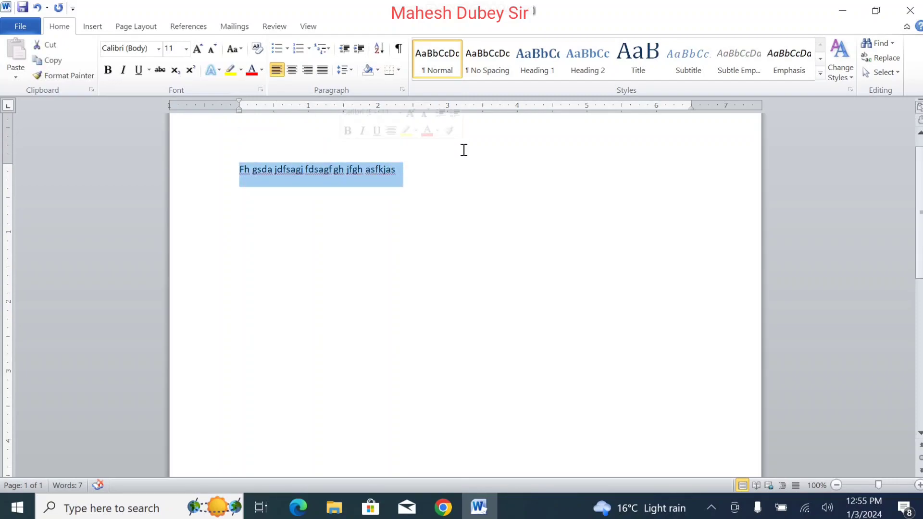
{"action": "left_click", "coordinate": [108, 70]}
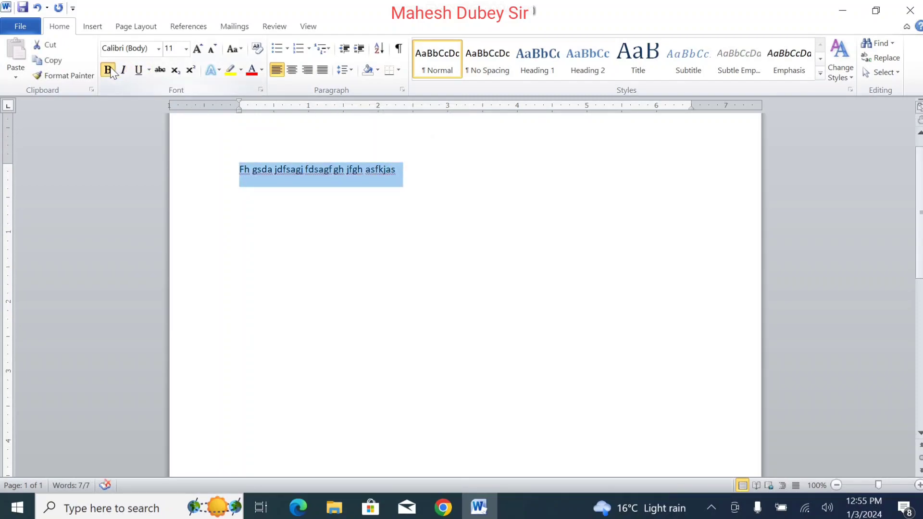
{"action": "left_click", "coordinate": [123, 69]}
{"action": "left_click", "coordinate": [138, 70]}
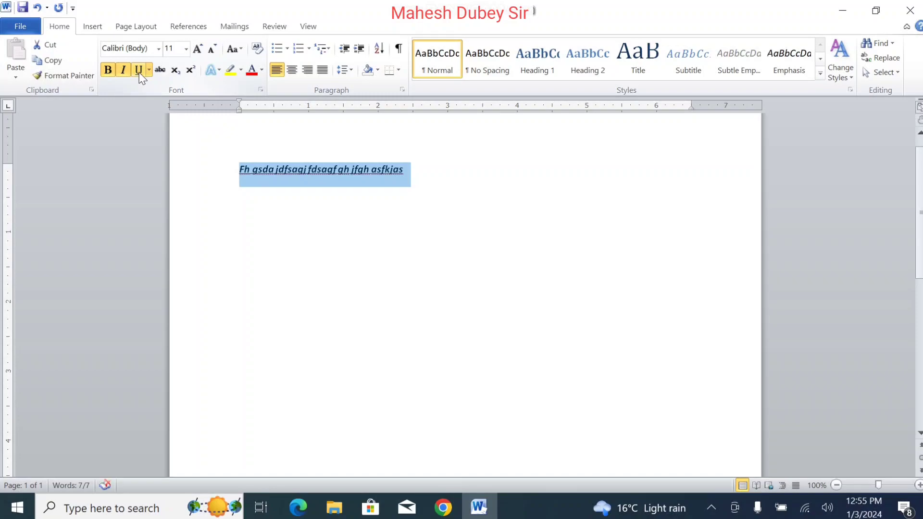
{"action": "left_click", "coordinate": [139, 69]}
{"action": "left_click", "coordinate": [123, 70]}
{"action": "left_click", "coordinate": [108, 70]}
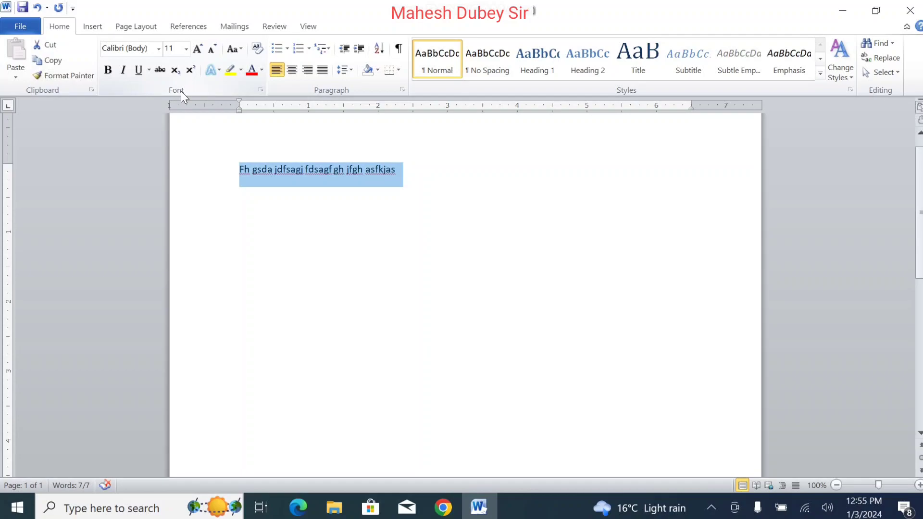
In the Font dialog, set the selected line's font style to Bold
{"action": "left_click", "coordinate": [261, 90]}
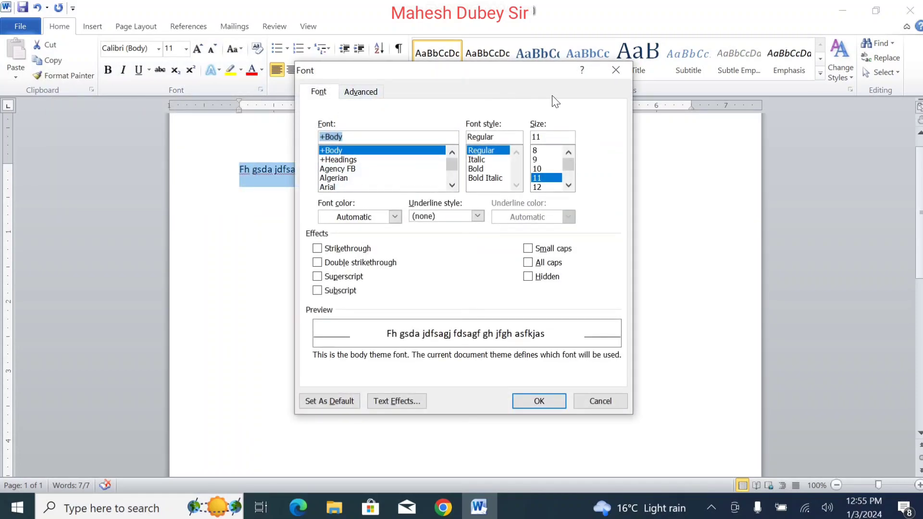
{"action": "left_click", "coordinate": [615, 69]}
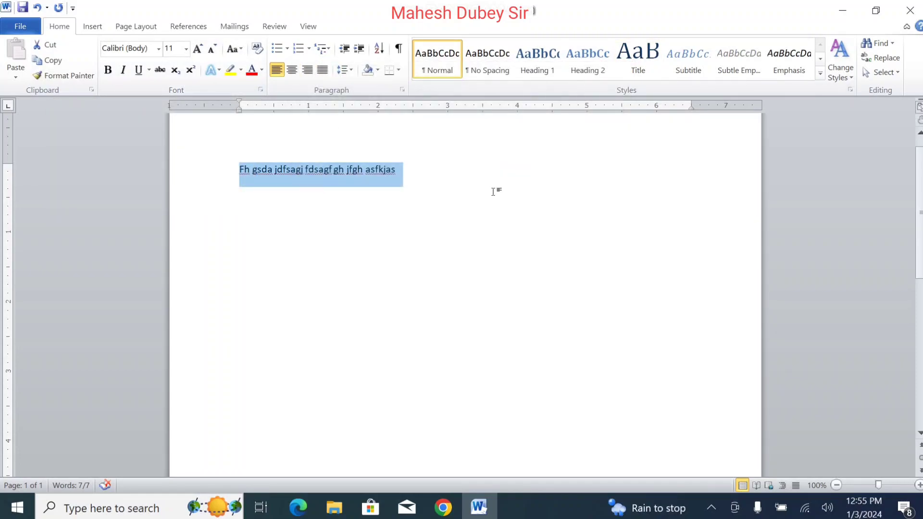
{"action": "key", "text": "ctrl+d"}
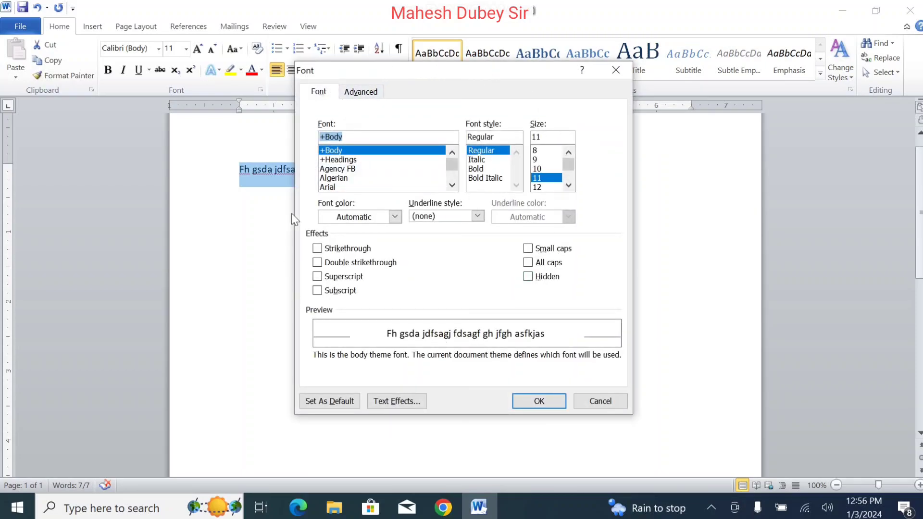
{"action": "left_click_drag", "start_coordinate": [443, 77], "coordinate": [541, 55]}
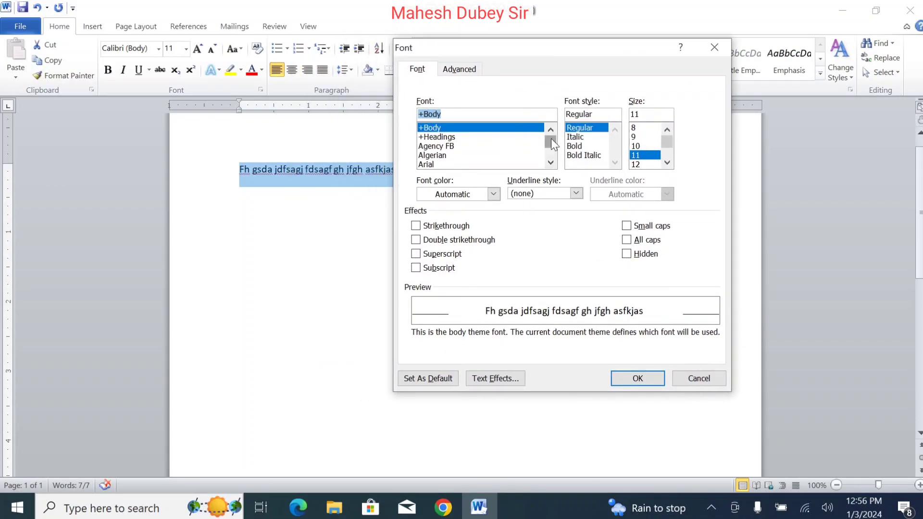
{"action": "left_click_drag", "start_coordinate": [551, 138], "coordinate": [550, 131]}
{"action": "left_click_drag", "start_coordinate": [579, 148], "coordinate": [584, 156]}
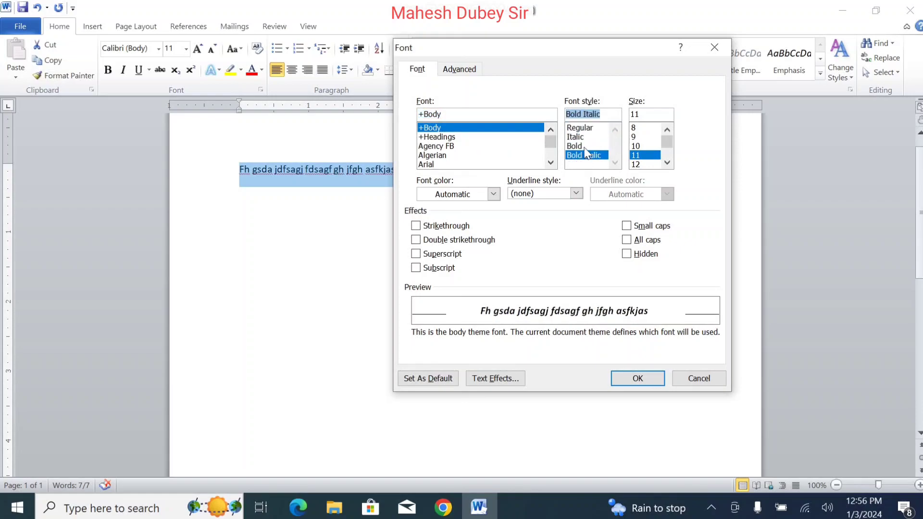
{"action": "left_click", "coordinate": [580, 146]}
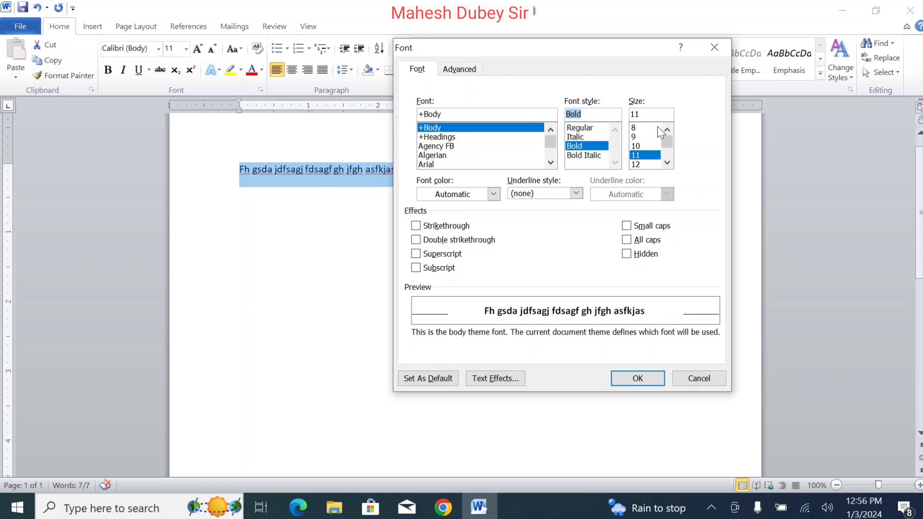
Give the line a wavy underline coloured red and apply it
{"action": "left_click", "coordinate": [493, 194]}
{"action": "left_click", "coordinate": [572, 194]}
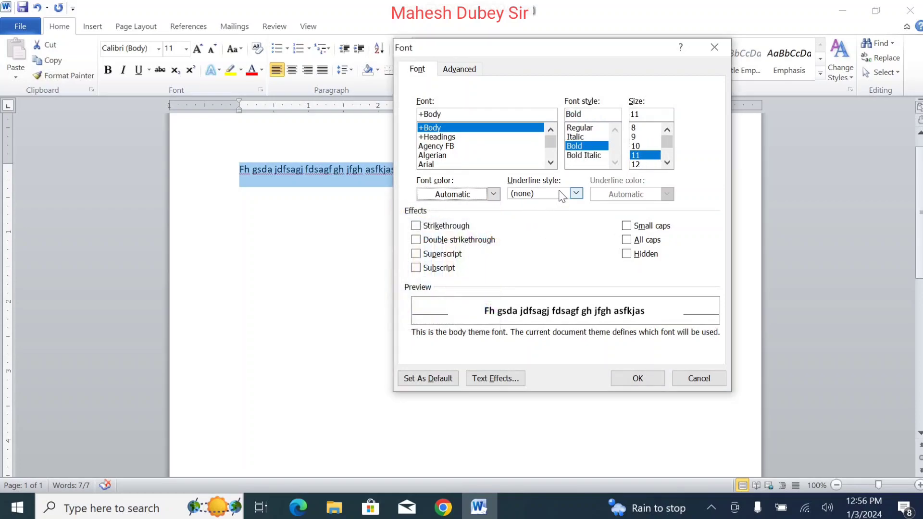
{"action": "left_click", "coordinate": [561, 198]}
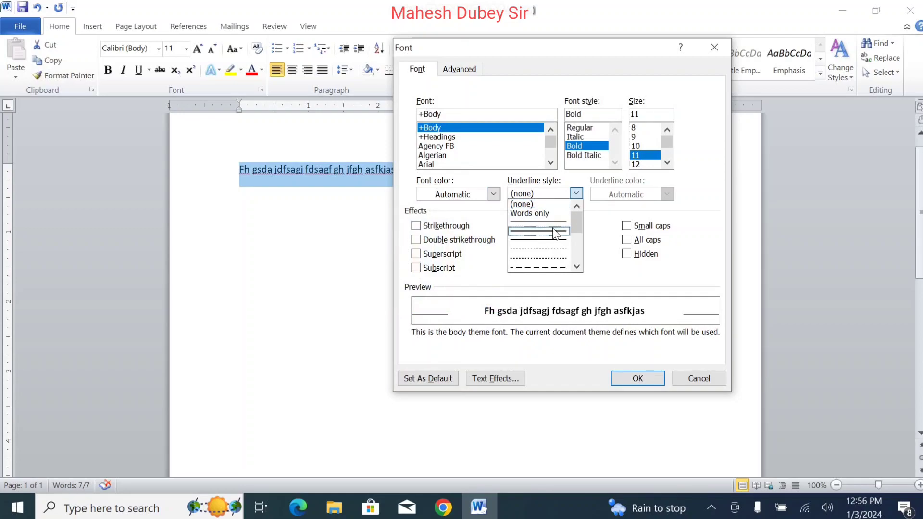
{"action": "left_click_drag", "start_coordinate": [576, 231], "coordinate": [573, 264]}
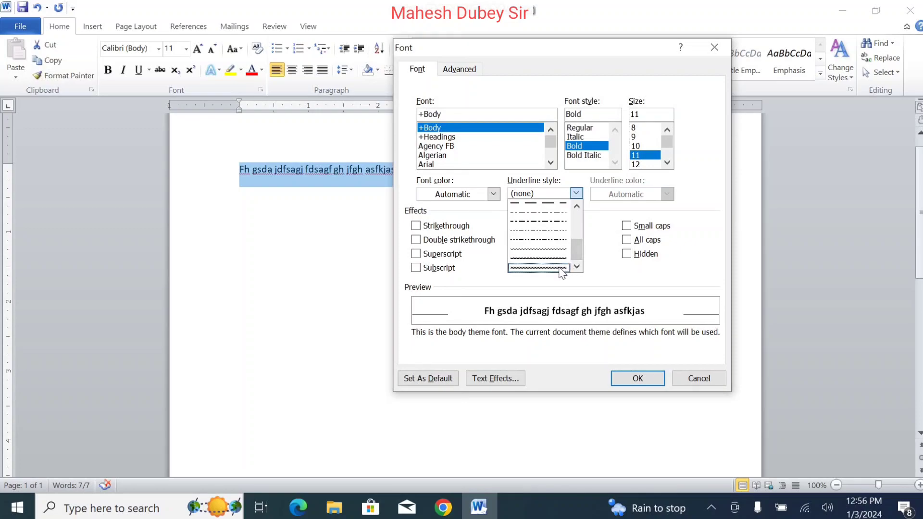
{"action": "left_click", "coordinate": [560, 266]}
{"action": "left_click", "coordinate": [638, 196]}
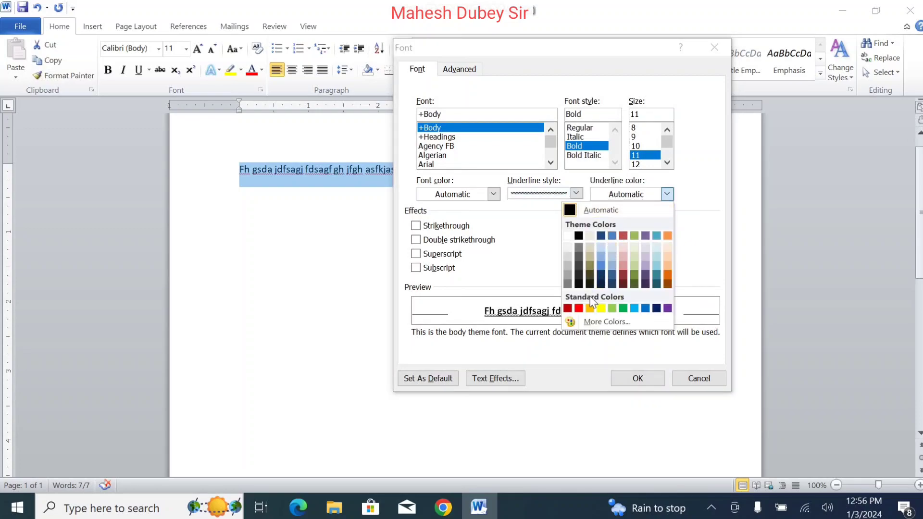
{"action": "left_click", "coordinate": [579, 308]}
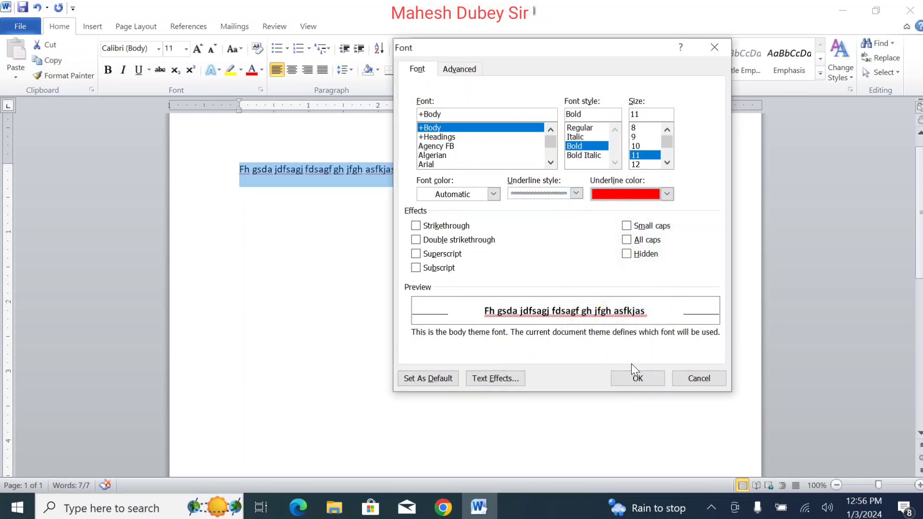
{"action": "left_click", "coordinate": [641, 382]}
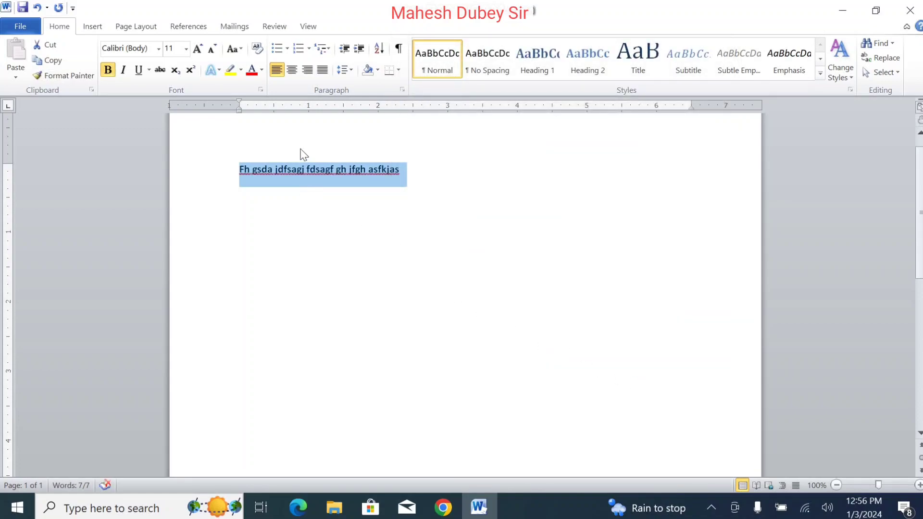
Set the line to 16 pt with a single strikethrough
{"action": "key", "text": "ctrl+d"}
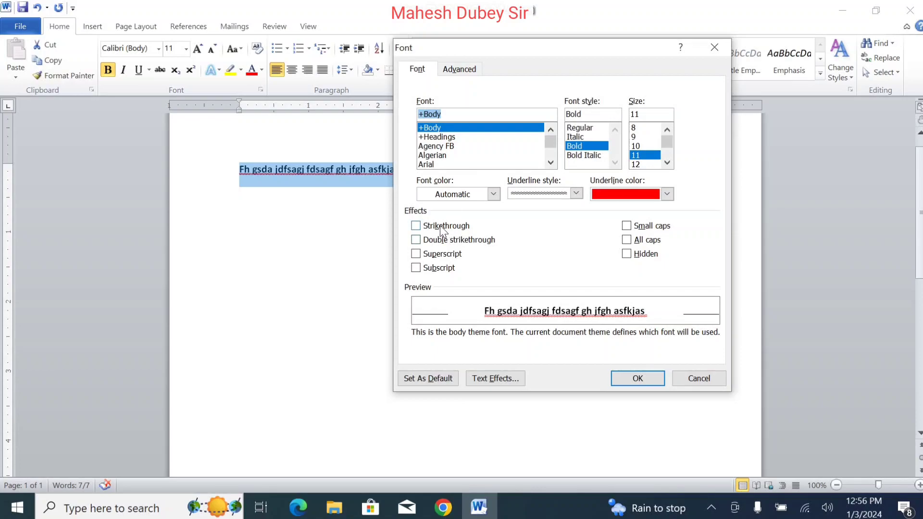
{"action": "left_click", "coordinate": [667, 163]}
{"action": "left_click", "coordinate": [667, 163]}
{"action": "left_click", "coordinate": [639, 164]}
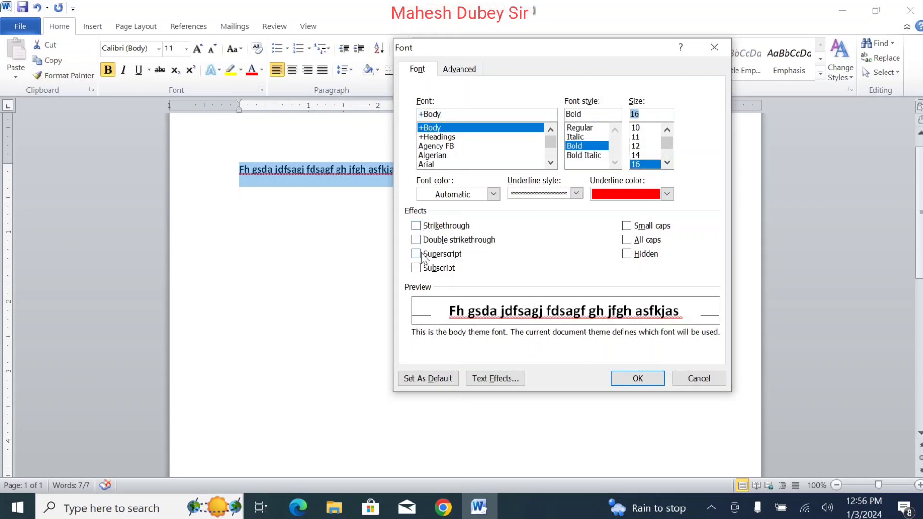
{"action": "left_click", "coordinate": [454, 226]}
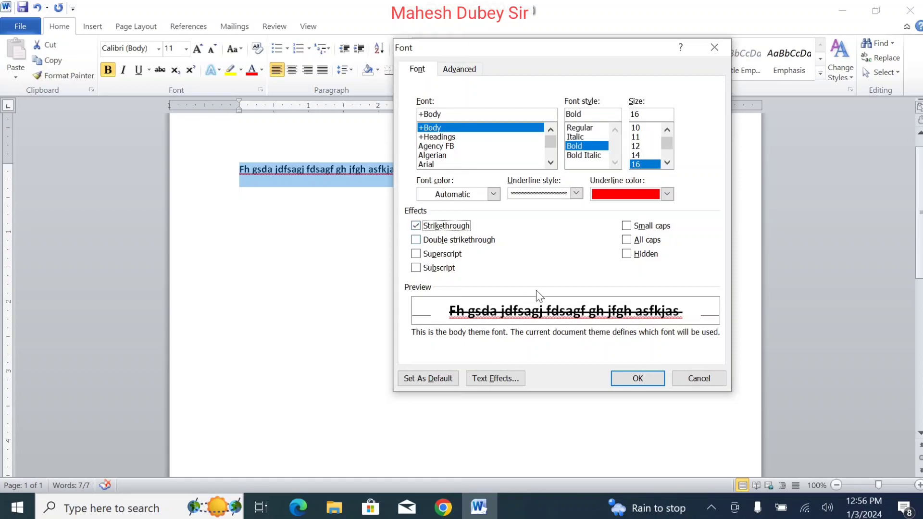
{"action": "left_click", "coordinate": [633, 382]}
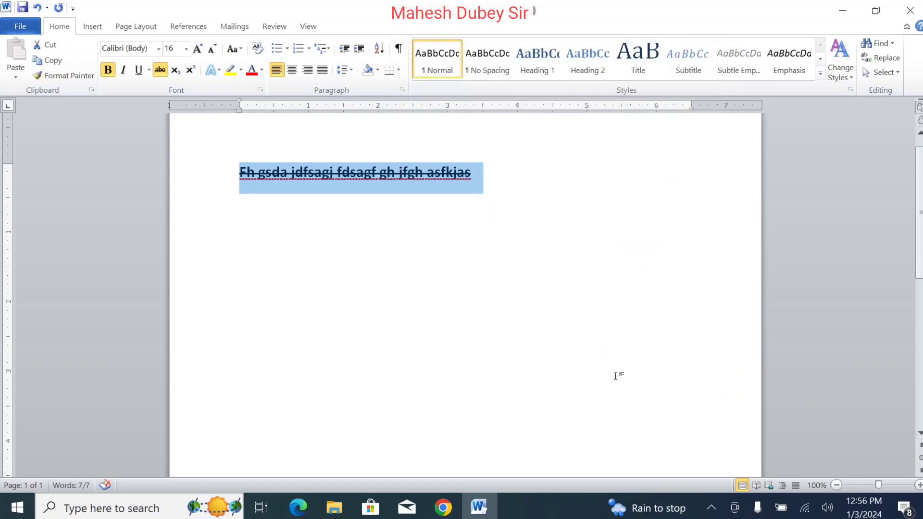
Switch the strikethrough to double strikethrough
{"action": "key", "text": "ctrl+d"}
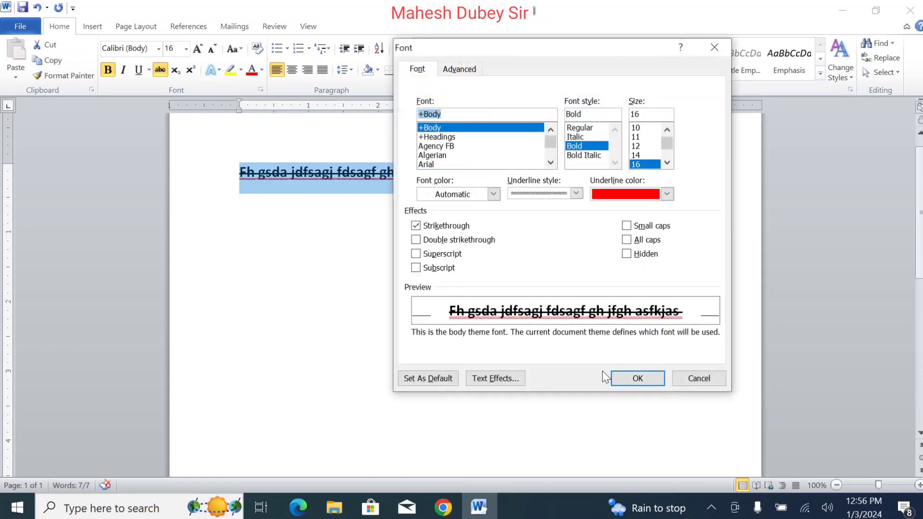
{"action": "left_click", "coordinate": [439, 225]}
{"action": "left_click", "coordinate": [442, 240]}
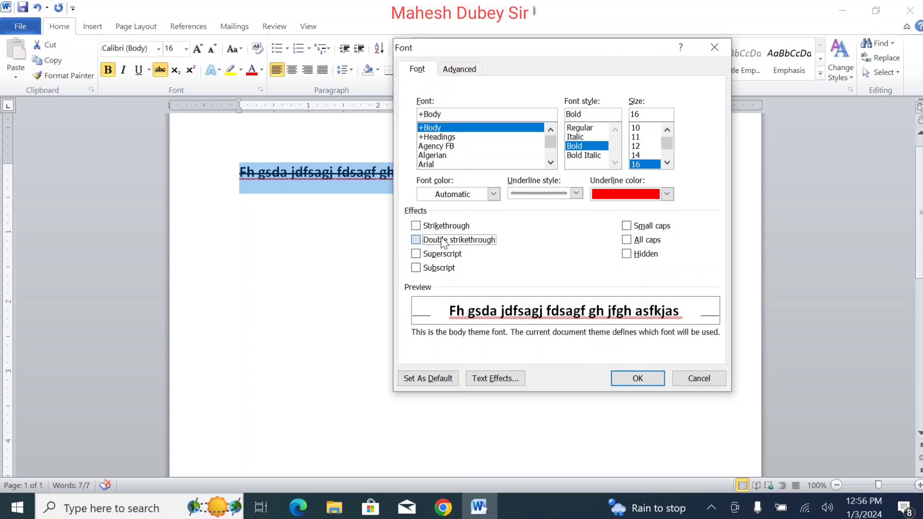
{"action": "left_click", "coordinate": [641, 374]}
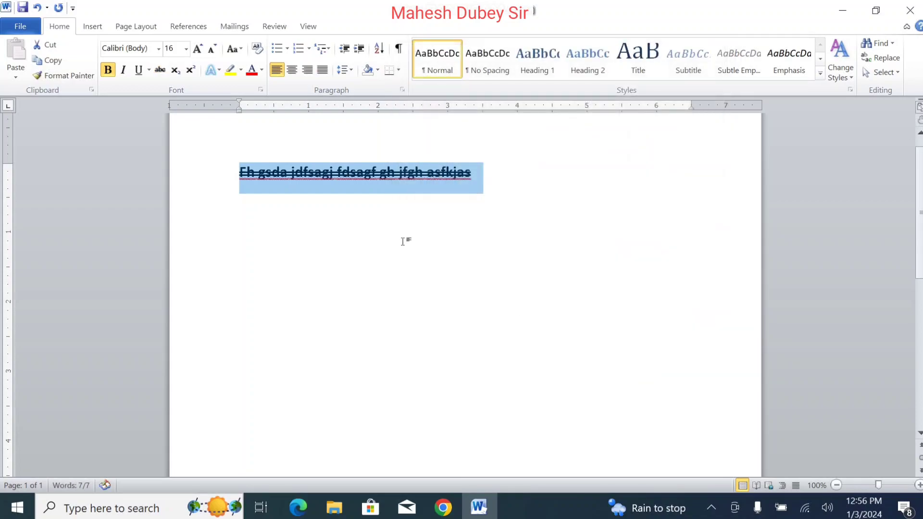
Reselect the line and set the underline to (none) and turn off double strikethrough
{"action": "left_click", "coordinate": [399, 207]}
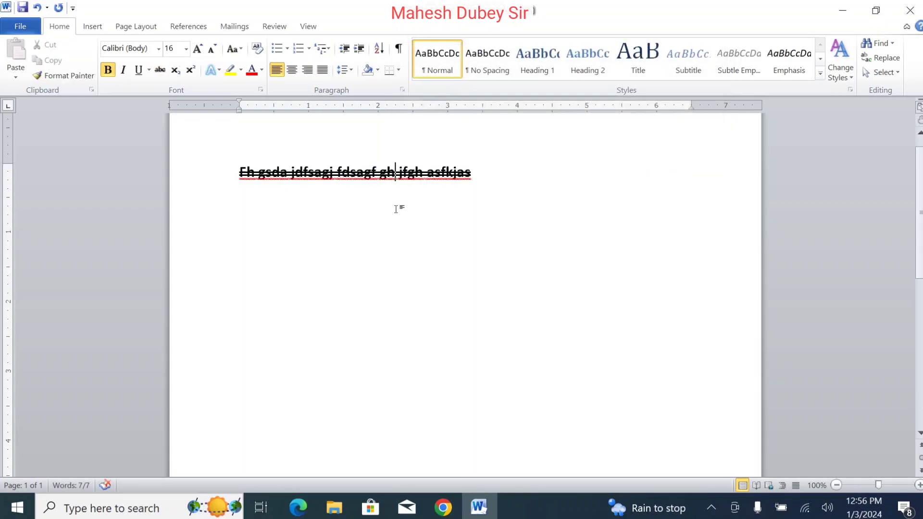
{"action": "triple_click", "coordinate": [455, 173]}
{"action": "key", "text": "ctrl+d"}
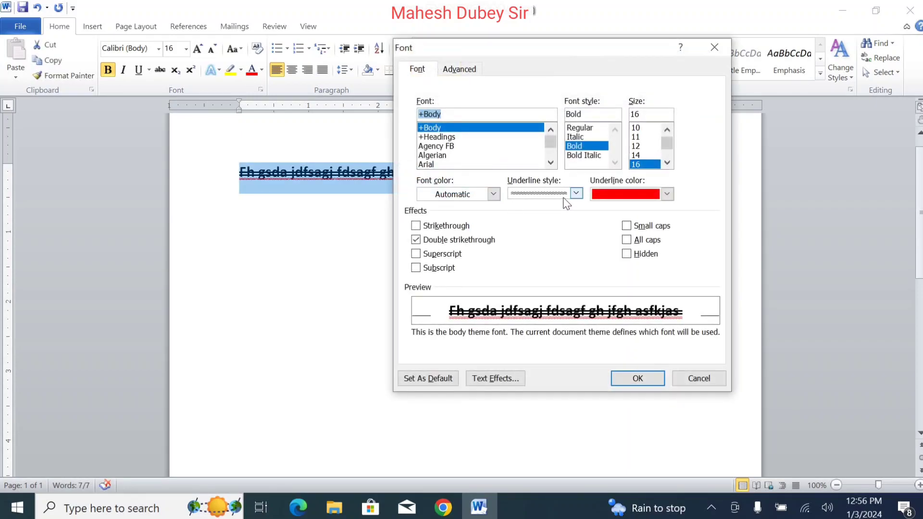
{"action": "left_click", "coordinate": [576, 193]}
{"action": "scroll", "coordinate": [575, 212], "scroll_direction": "up", "scroll_amount": 1}
{"action": "scroll", "coordinate": [576, 211], "scroll_direction": "up", "scroll_amount": 1}
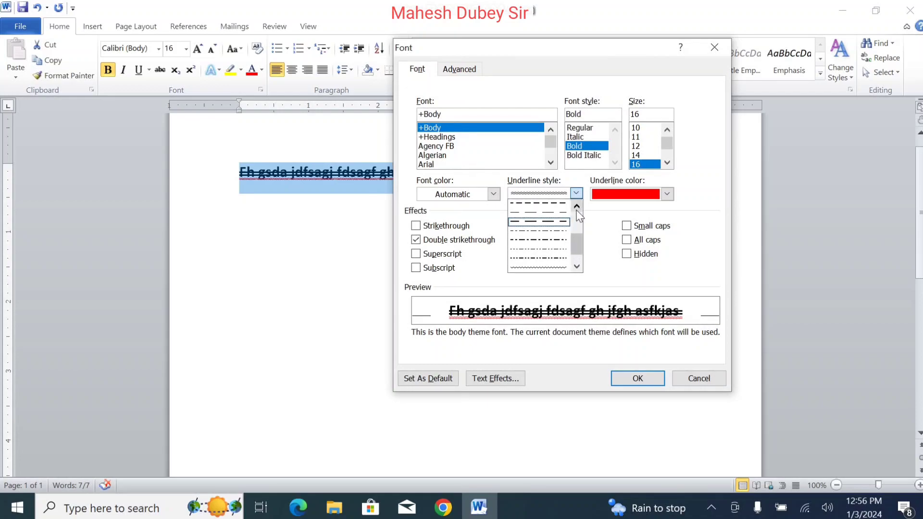
{"action": "scroll", "coordinate": [576, 214], "scroll_direction": "up", "scroll_amount": 1}
{"action": "scroll", "coordinate": [577, 215], "scroll_direction": "up", "scroll_amount": 1}
{"action": "left_click", "coordinate": [521, 204]}
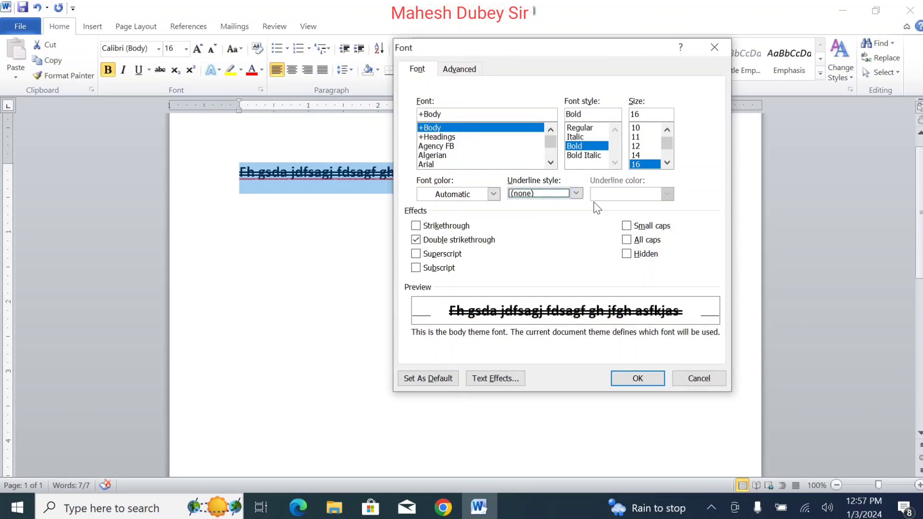
{"action": "left_click", "coordinate": [445, 242]}
{"action": "left_click", "coordinate": [446, 241]}
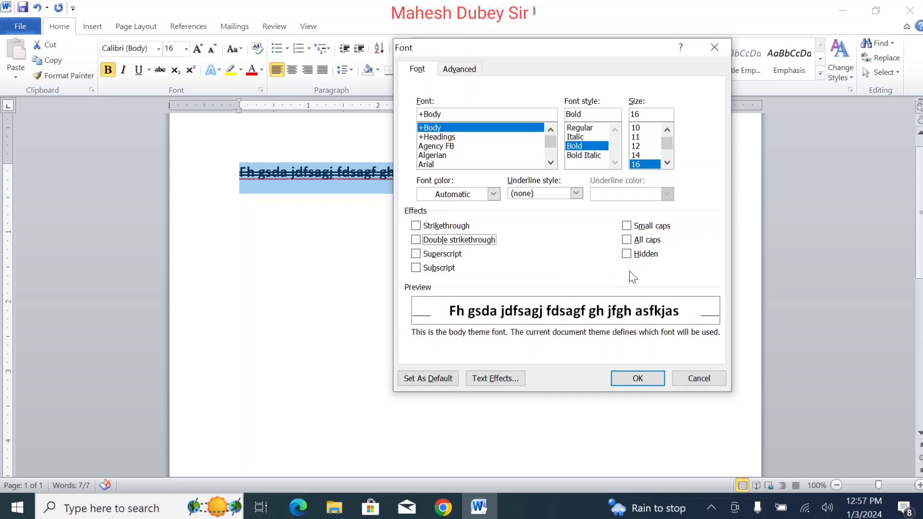
{"action": "left_click", "coordinate": [640, 379]}
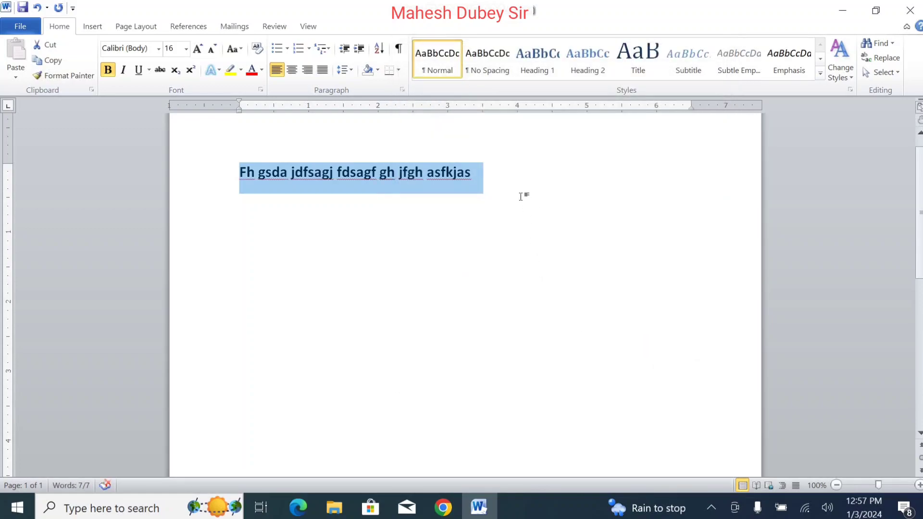
Add the words 'hjx fg hjf sdjfh dsj' and convert the whole line to UPPERCASE
{"action": "left_click", "coordinate": [523, 196]}
{"action": "type", "text": "hjx fg hjf sdjfh dsj"}
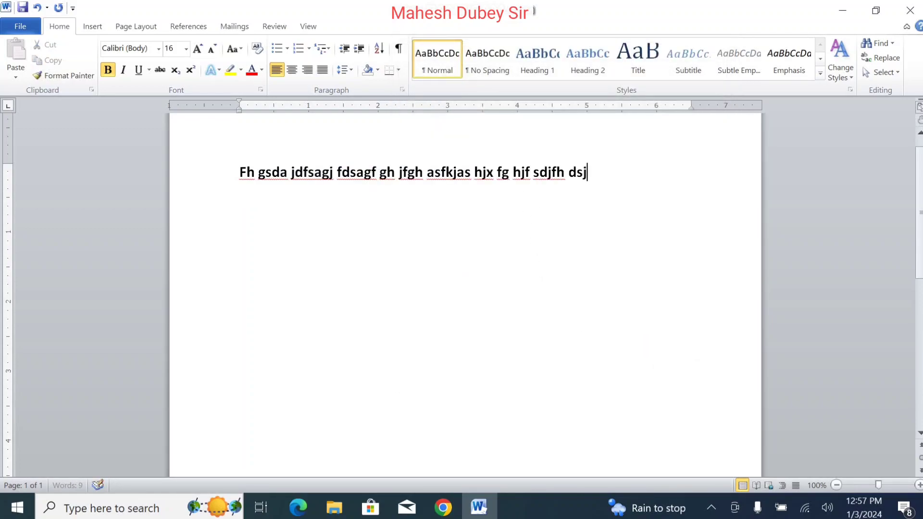
{"action": "key", "text": "ctrl+a"}
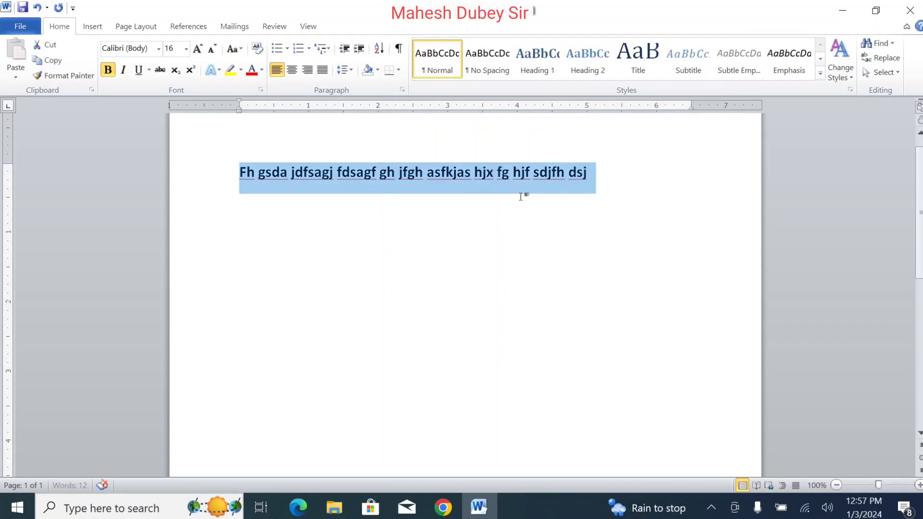
{"action": "left_click", "coordinate": [240, 51]}
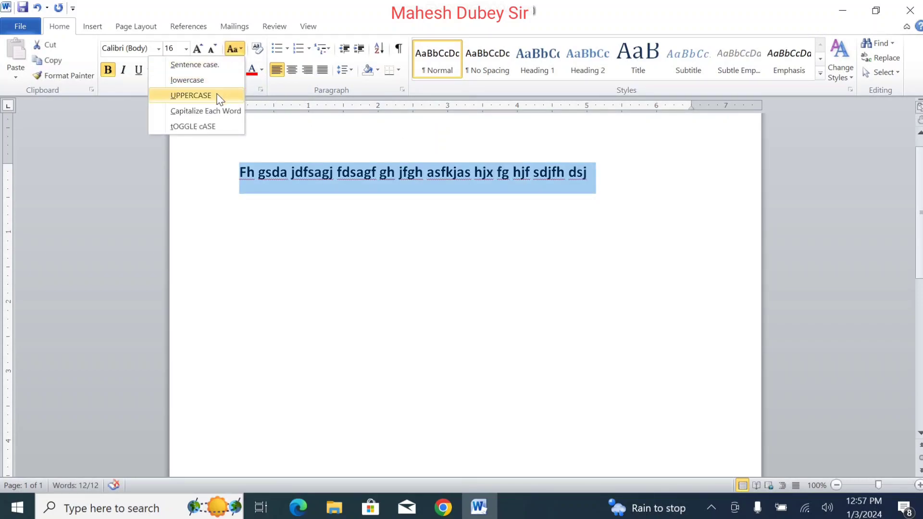
{"action": "left_click", "coordinate": [191, 95]}
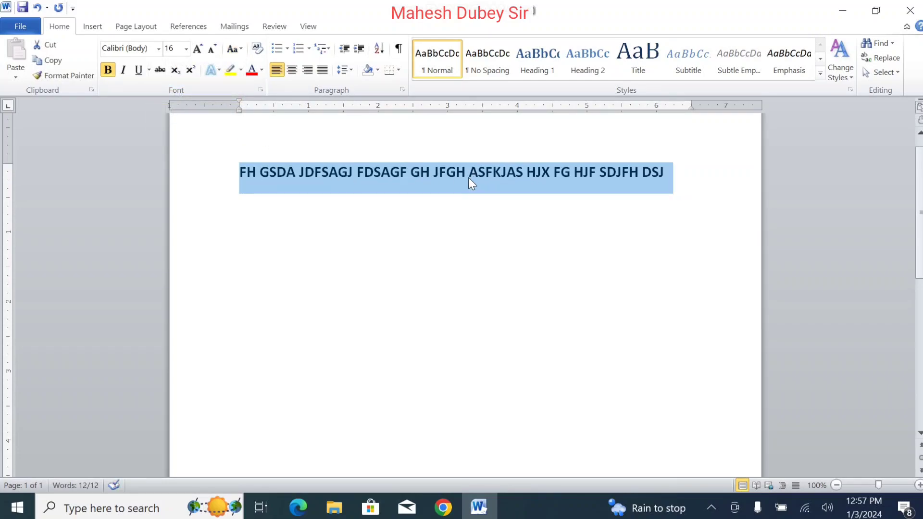
Apply Small caps to the selected text
{"action": "left_click", "coordinate": [260, 90]}
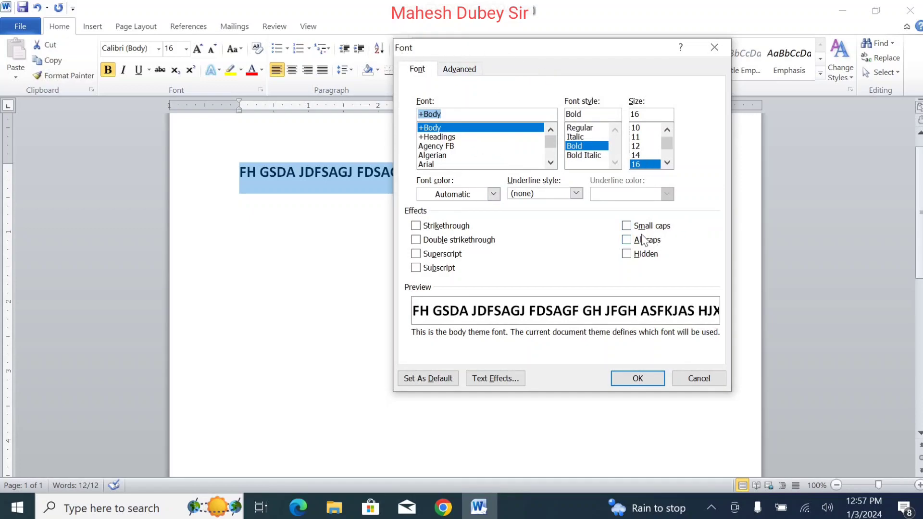
{"action": "left_click", "coordinate": [627, 226]}
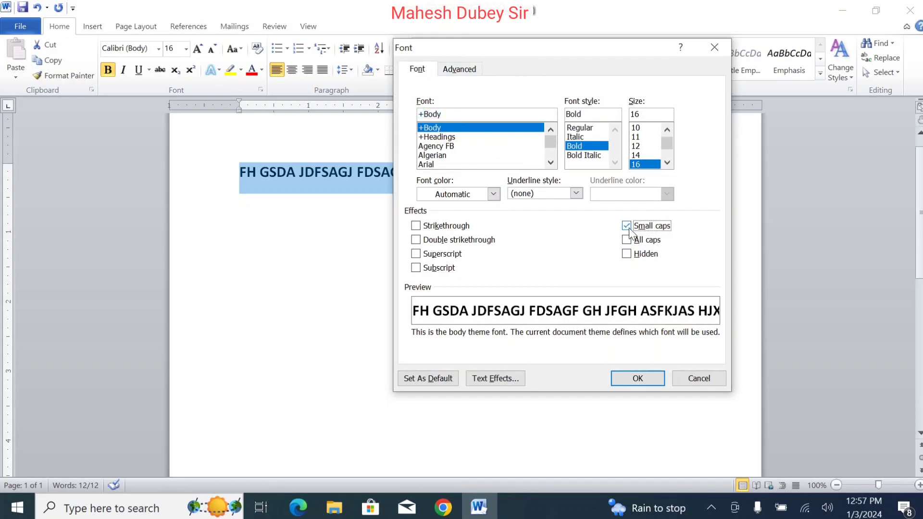
{"action": "left_click", "coordinate": [638, 379]}
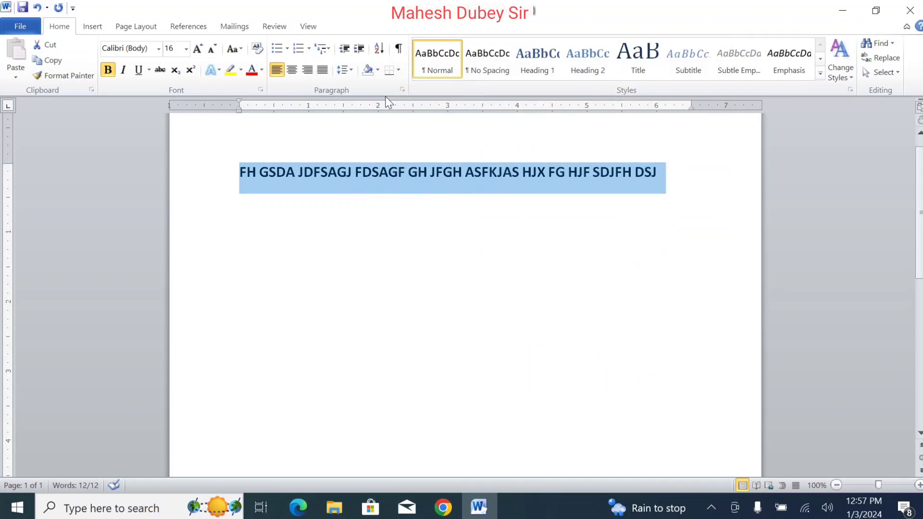
Type more uppercase words after DSJ, then apply All caps to the whole text
{"action": "left_click", "coordinate": [666, 172]}
{"action": "type", "text": "SAH"}
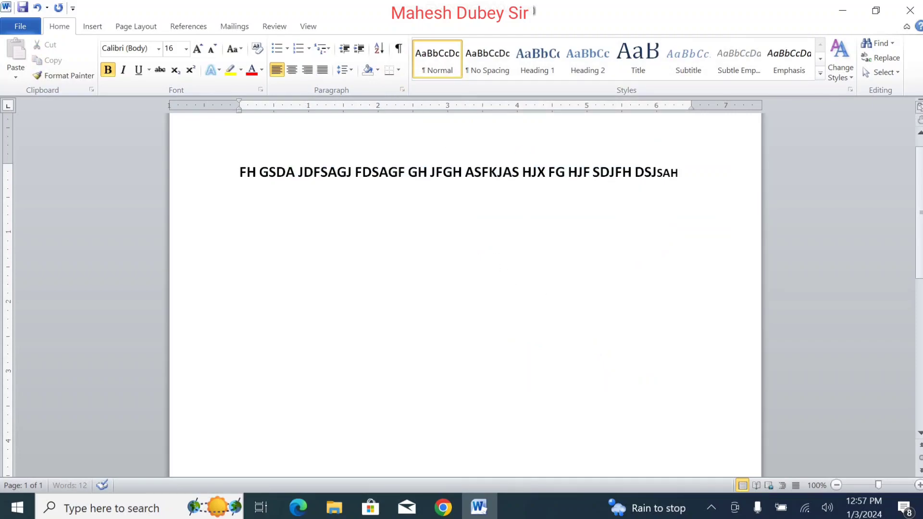
{"action": "type", "text": "DJ GSA DGSHA DGJSA DGASD GSAH DGHAS D"}
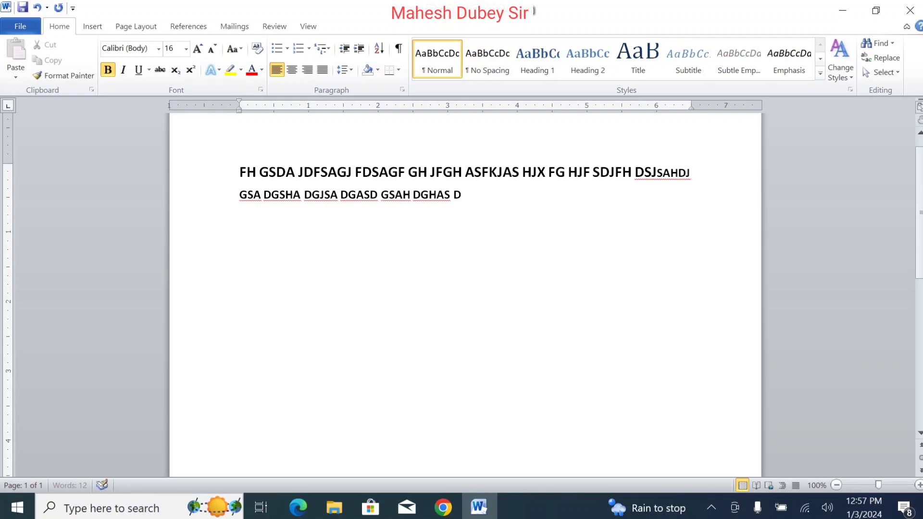
{"action": "type", "text": "GJHS DGHSA DGHSAJ DHJA DHJAS DHAD"}
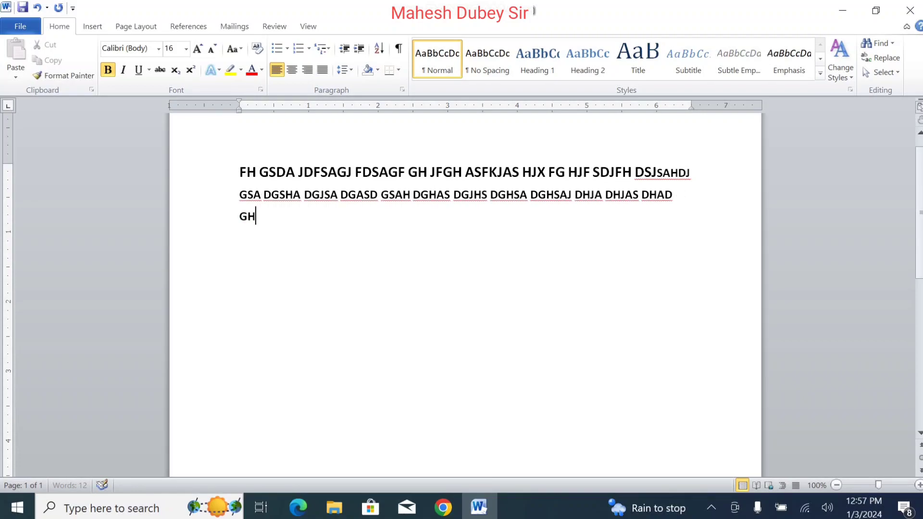
{"action": "type", "text": " GH DGAS DJGASH DASGD HSAHGDGAHJDGAHSD"}
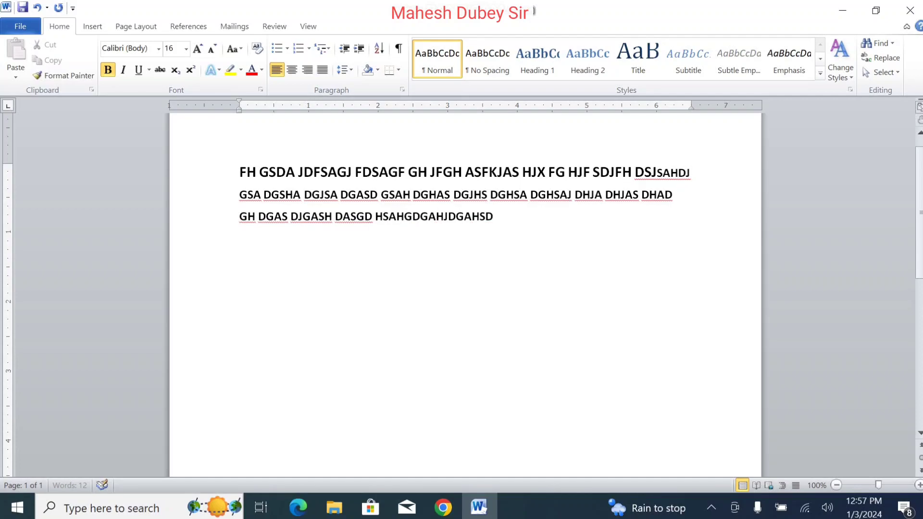
{"action": "type", "text": " HSD GJHJAS"}
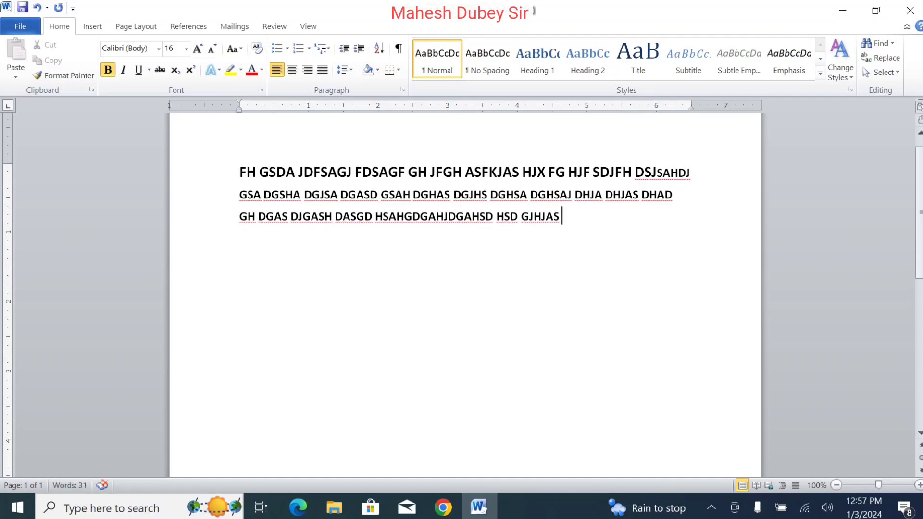
{"action": "key", "text": "ctrl+a"}
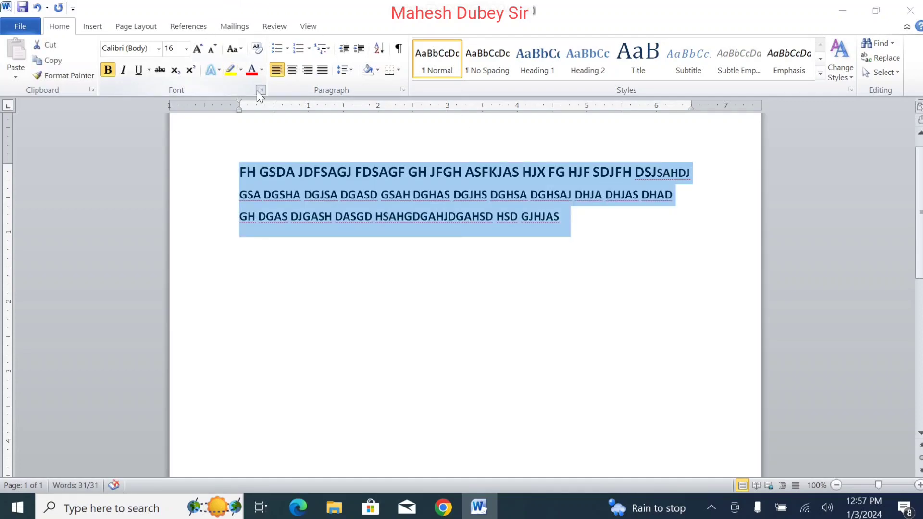
{"action": "left_click", "coordinate": [260, 91]}
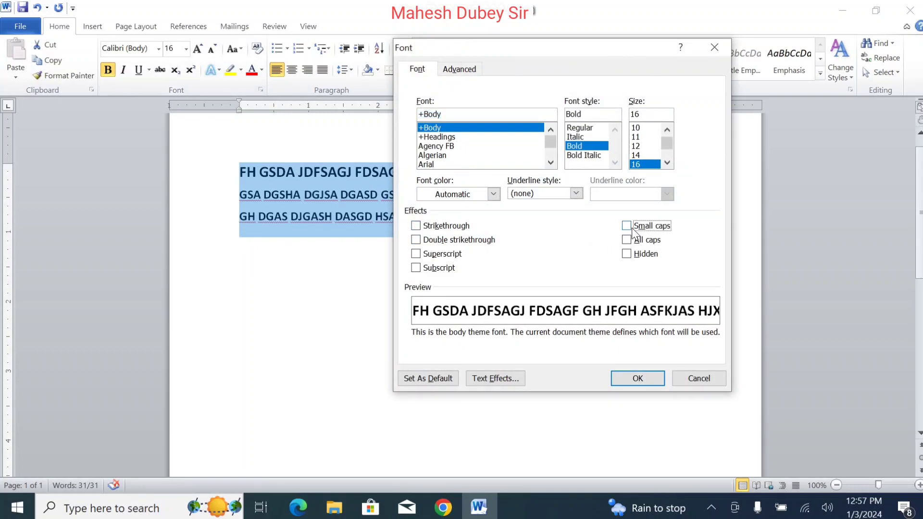
{"action": "left_click", "coordinate": [627, 240]}
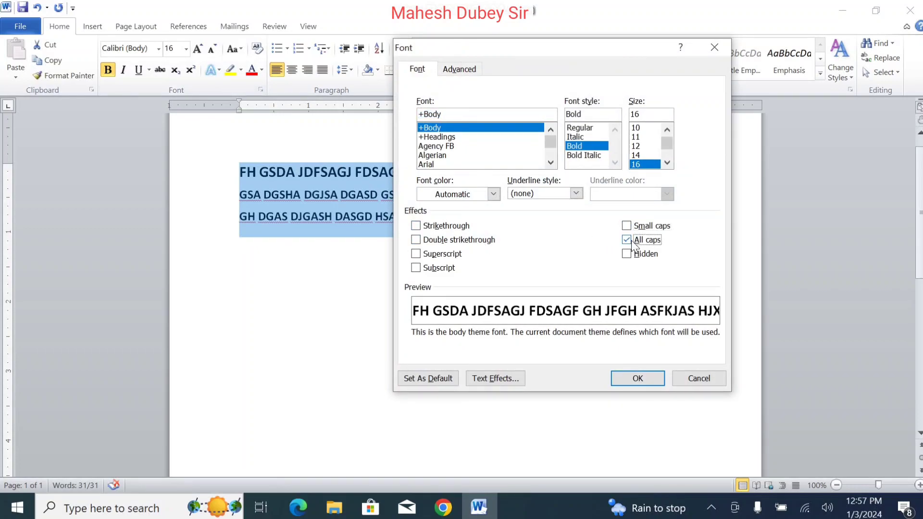
{"action": "left_click", "coordinate": [638, 378]}
{"action": "left_click", "coordinate": [516, 262]}
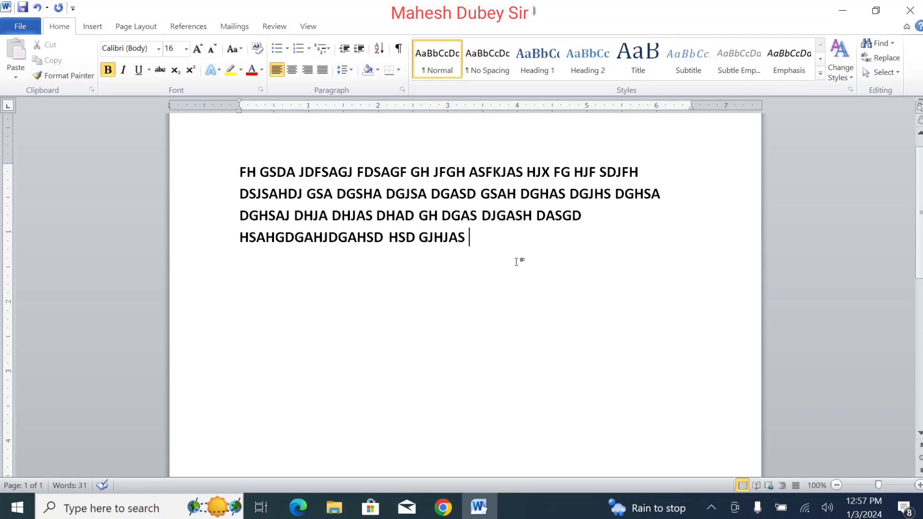
Type 'ASJ DSKFG JDSF', switch to lowercase to finish the final word as 'jdsfdsfdsfdsaf', then select all
{"action": "type", "text": "ASJ DSKFG  JDSF"}
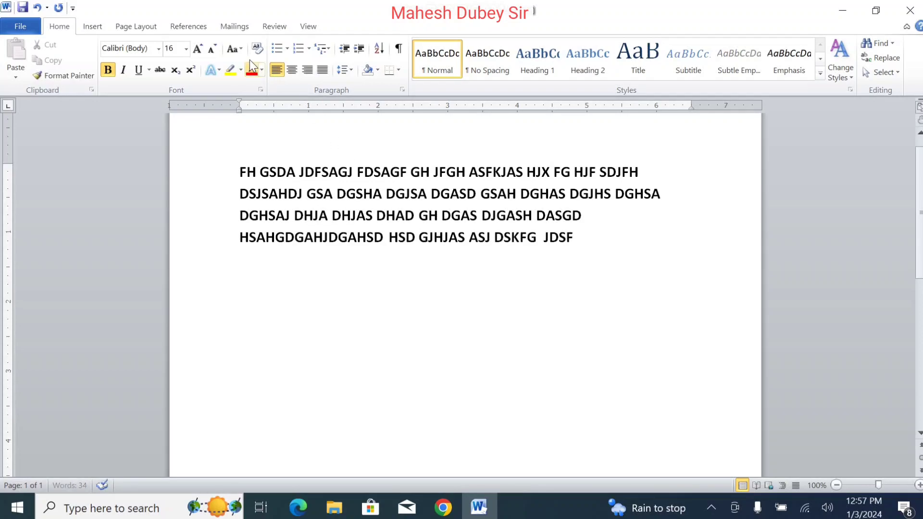
{"action": "left_click", "coordinate": [240, 50]}
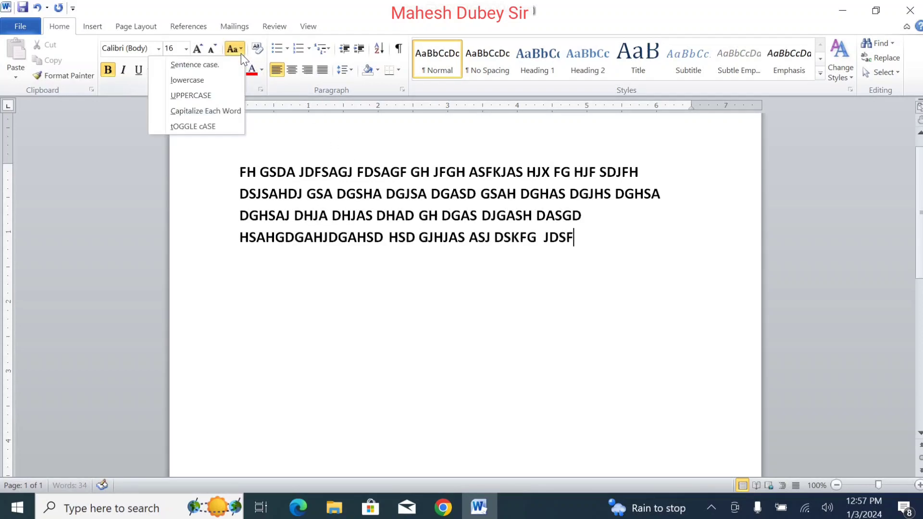
{"action": "left_click", "coordinate": [224, 79]}
{"action": "type", "text": "dsfdsfdsaf"}
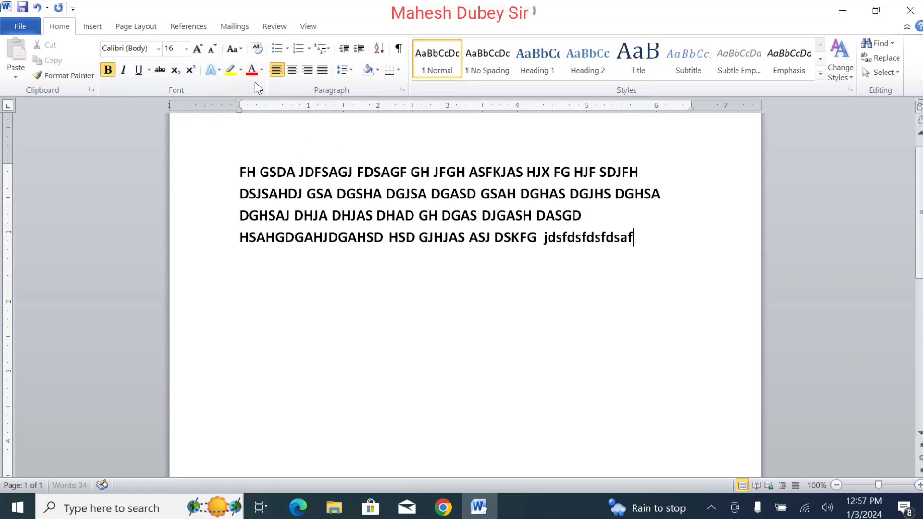
{"action": "left_click", "coordinate": [261, 89]}
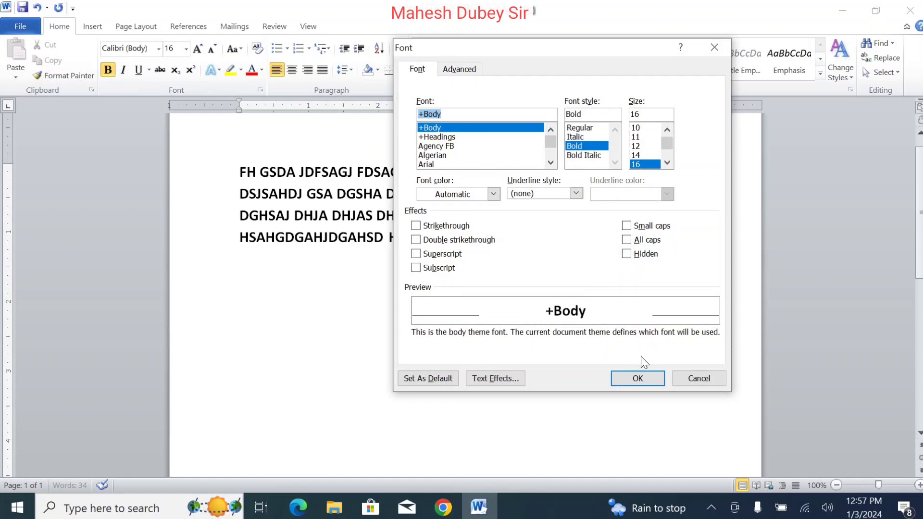
{"action": "left_click", "coordinate": [694, 380]}
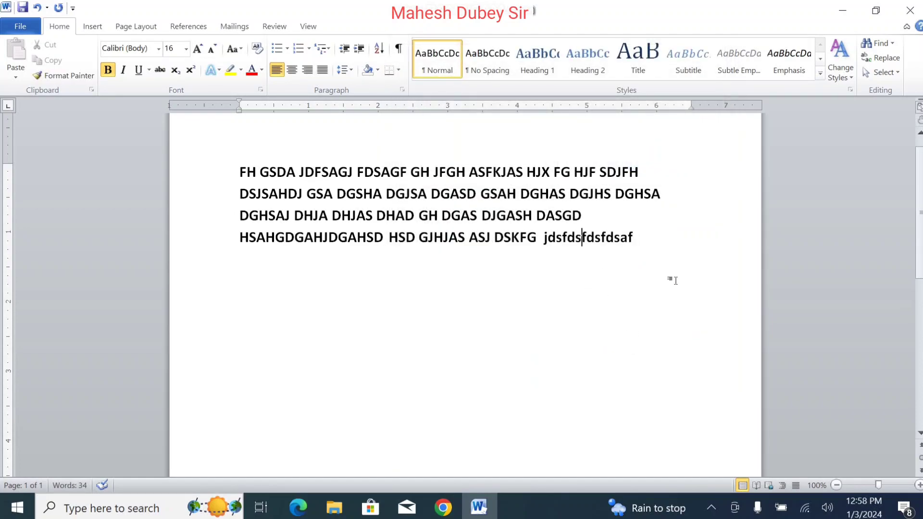
{"action": "key", "text": "ctrl+a"}
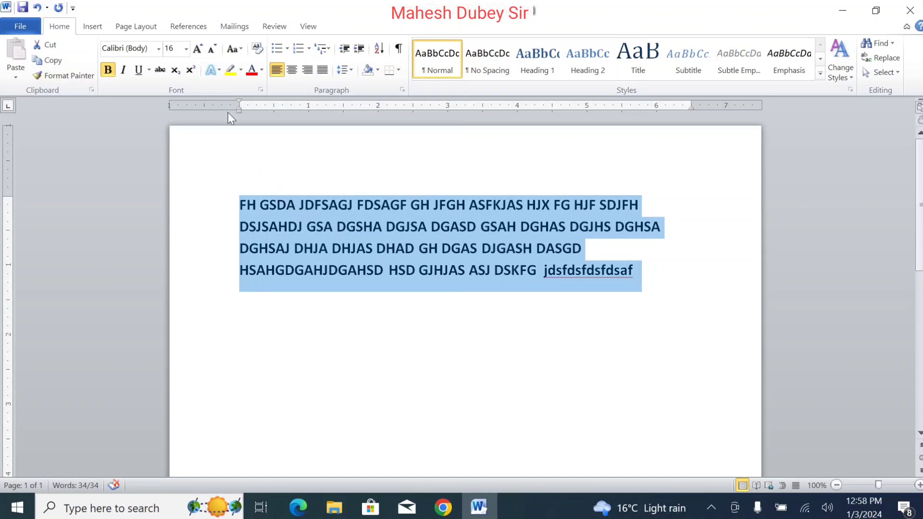
Turn off All caps and mark the selected text as Hidden
{"action": "left_click", "coordinate": [262, 90]}
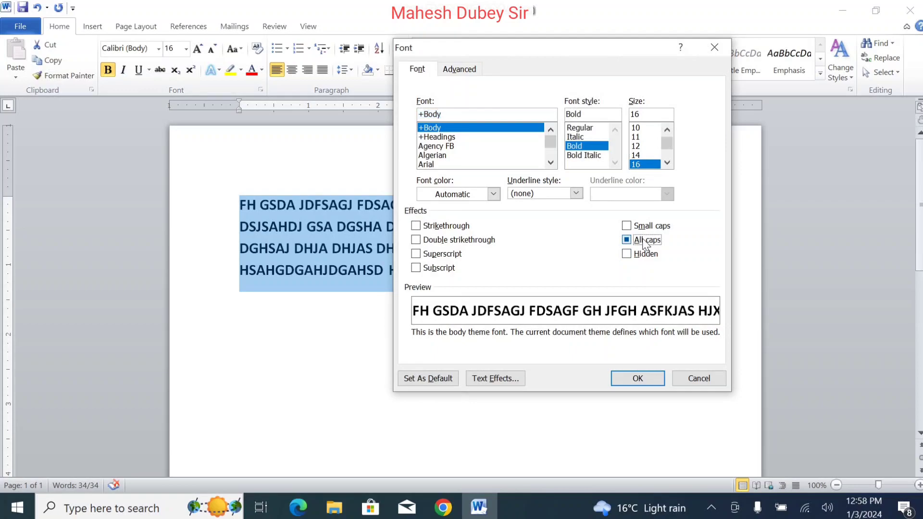
{"action": "left_click", "coordinate": [644, 240]}
{"action": "left_click", "coordinate": [644, 255]}
{"action": "left_click", "coordinate": [622, 377]}
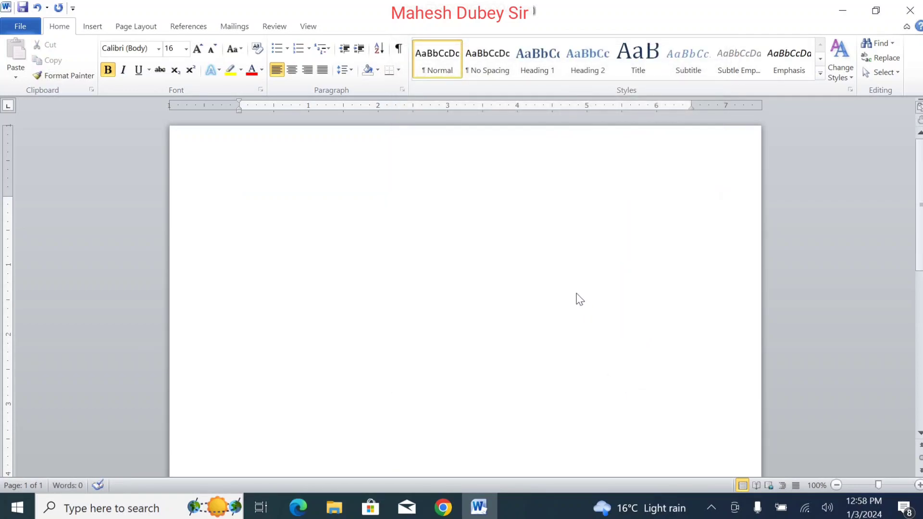
Type new words like 'fjsfdsfdsdfj sdfj gsdakhj fdsaghkj' with formatting marks shown, then select all
{"action": "type", "text": "h"}
{"action": "key", "text": "ctrl+shift+8"}
{"action": "type", "text": "g"}
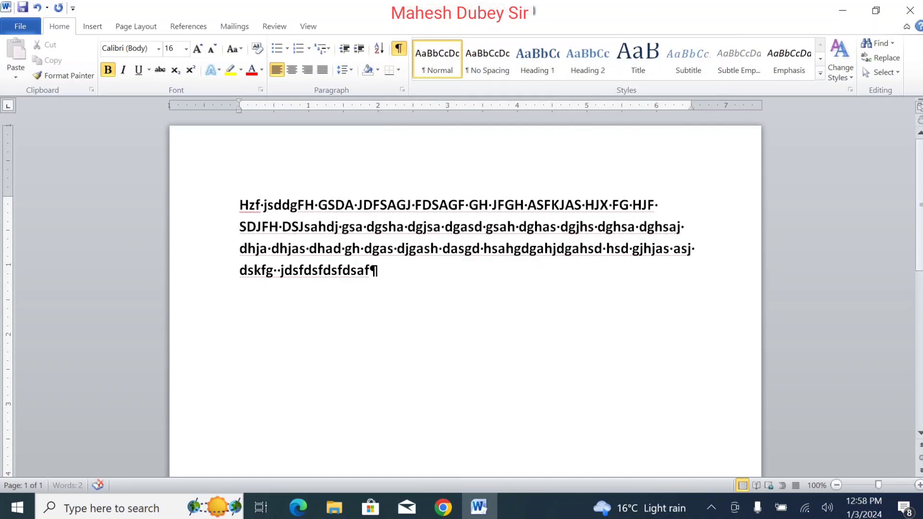
{"action": "type", "text": " fjsfdsfdsd"}
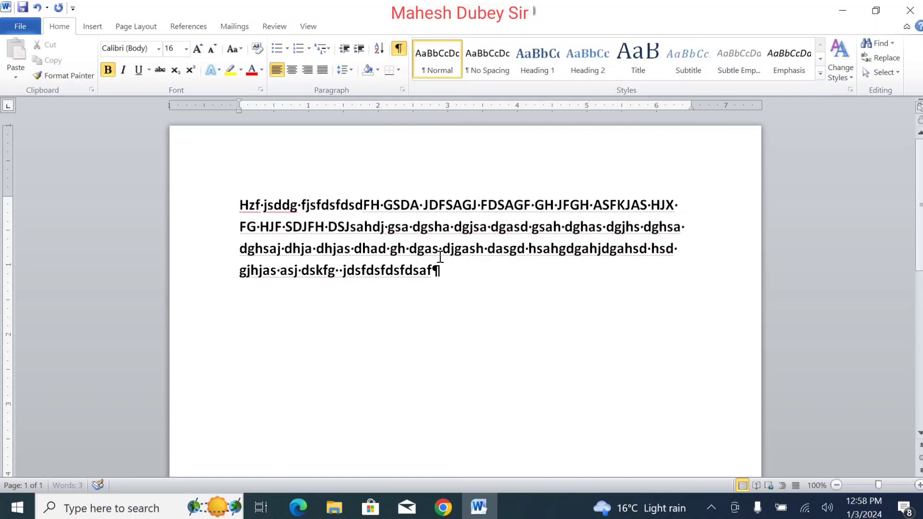
{"action": "left_click", "coordinate": [398, 48]}
{"action": "type", "text": "f jsddg fjsfdsfdsdf"}
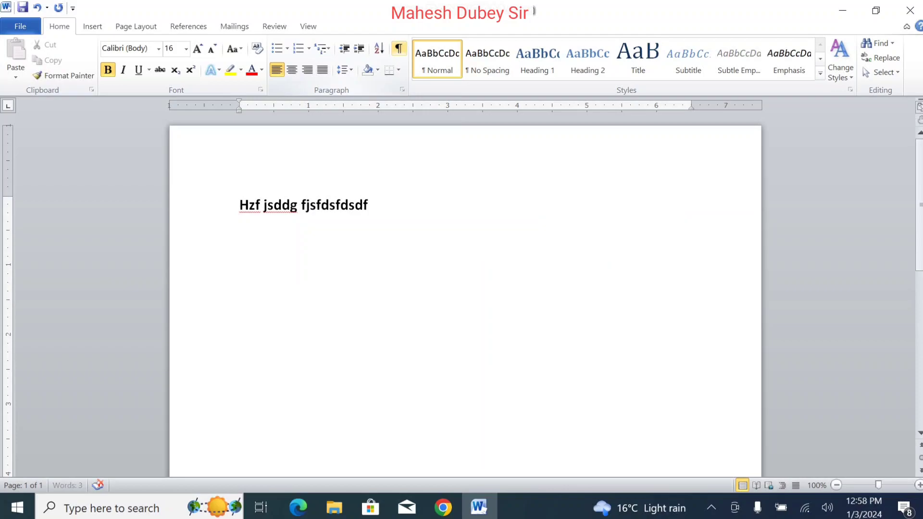
{"action": "type", "text": "j sdfj gsdakhj fdsaghkj fjashgdjh fkhj f"}
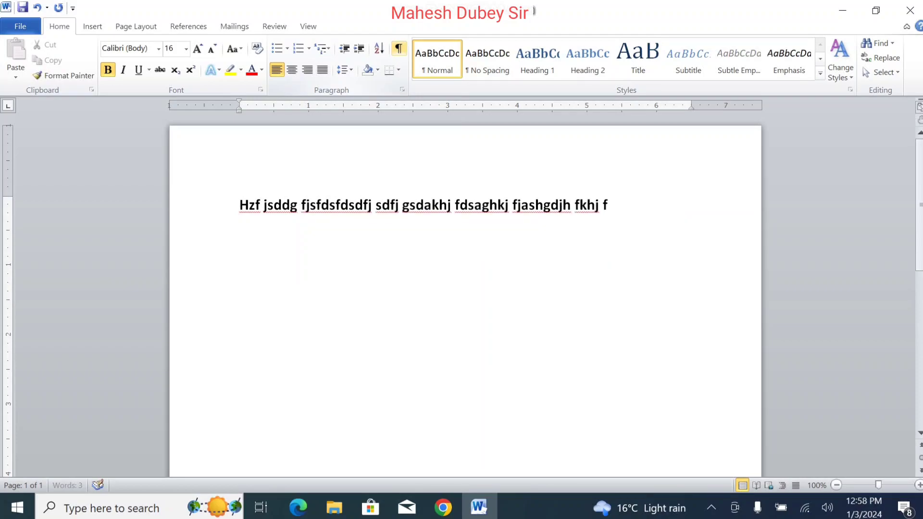
{"action": "type", "text": "gjh fghj fjds"}
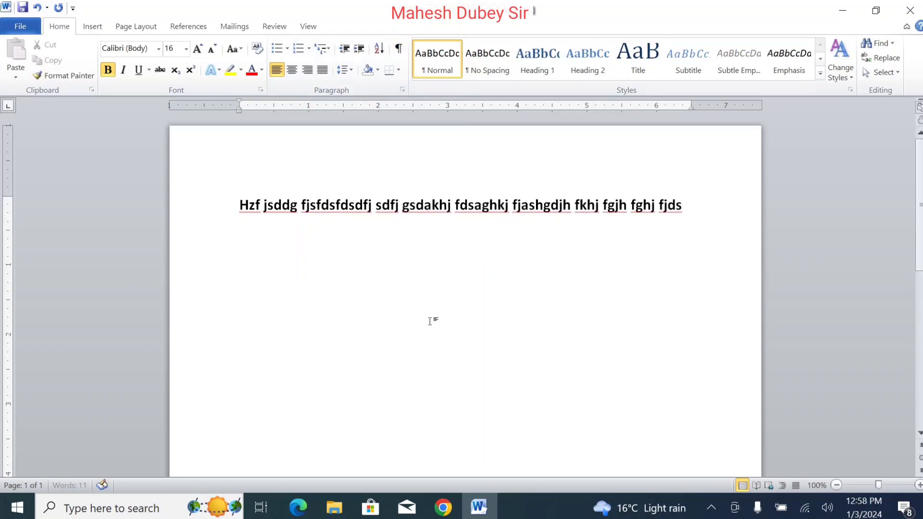
{"action": "left_click", "coordinate": [398, 48]}
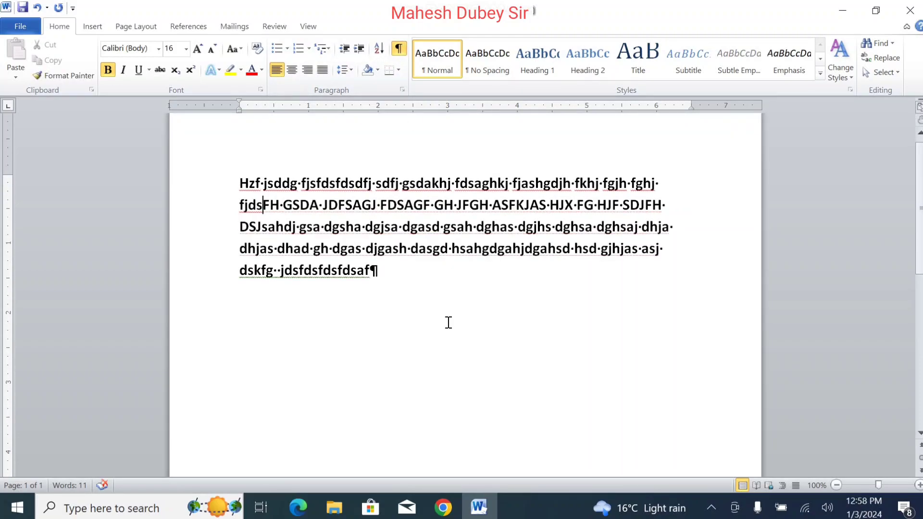
{"action": "key", "text": "ctrl+a"}
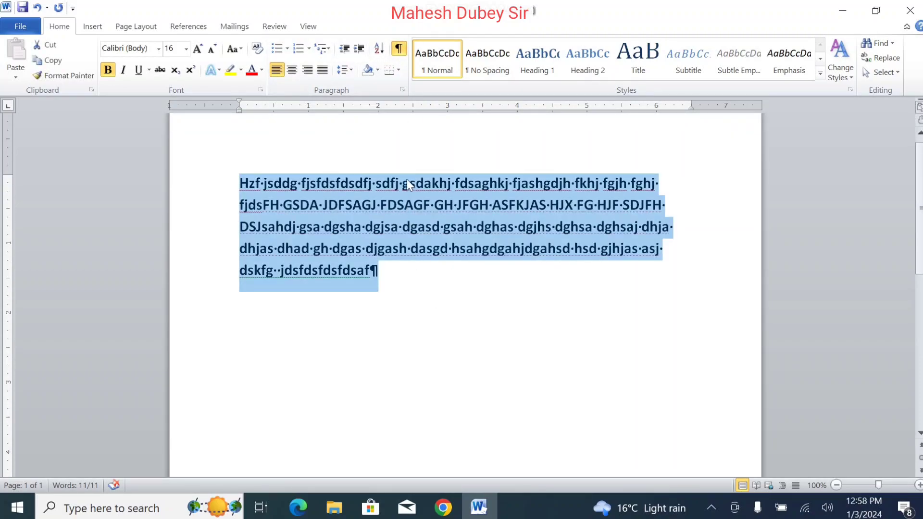
Clear the Hidden font setting so the text shows normally, and hide formatting marks
{"action": "left_click", "coordinate": [405, 88]}
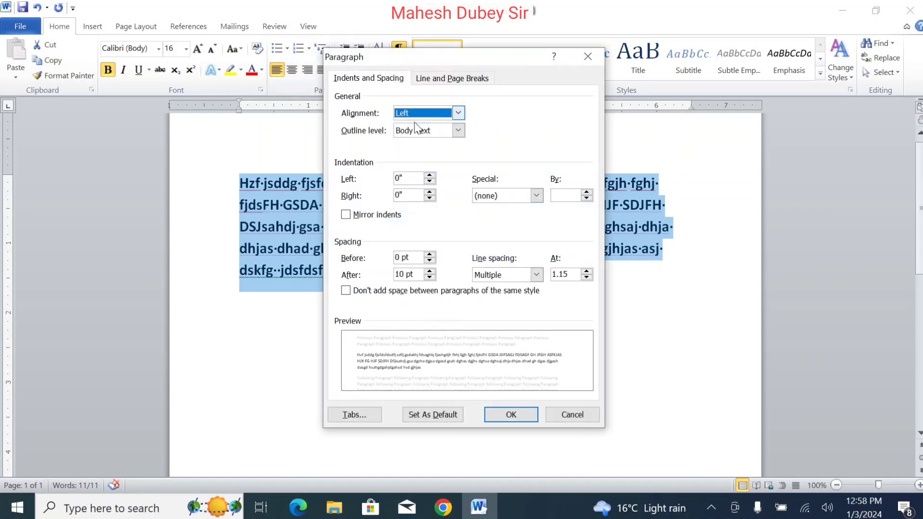
{"action": "left_click", "coordinate": [589, 56]}
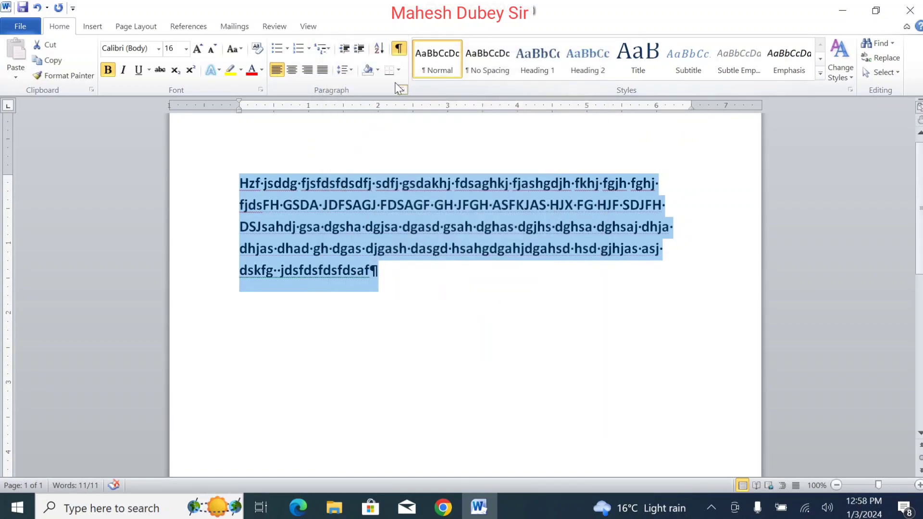
{"action": "key", "text": "ctrl+d"}
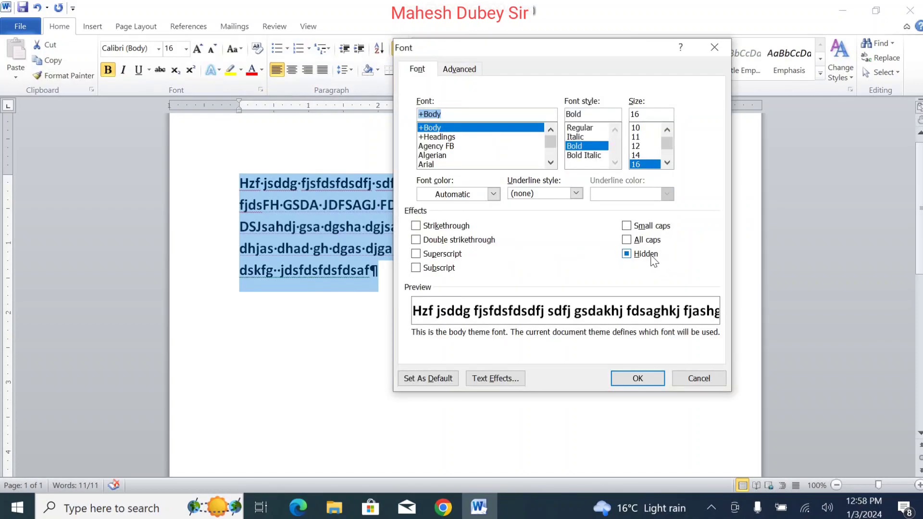
{"action": "left_click", "coordinate": [650, 255]}
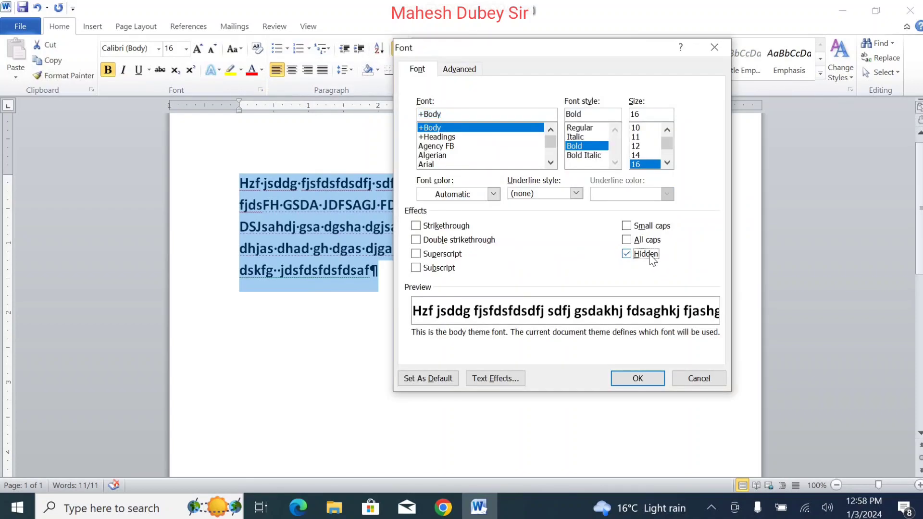
{"action": "left_click", "coordinate": [631, 380]}
{"action": "left_click", "coordinate": [476, 297]}
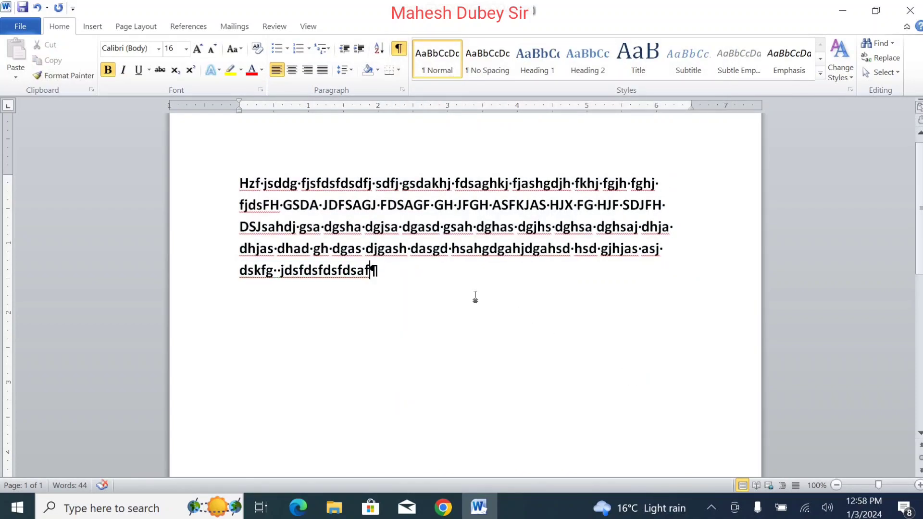
{"action": "left_click", "coordinate": [397, 48]}
Select all the text and reopen the Font dialog, positioned beside the text
{"action": "key", "text": "ctrl+a"}
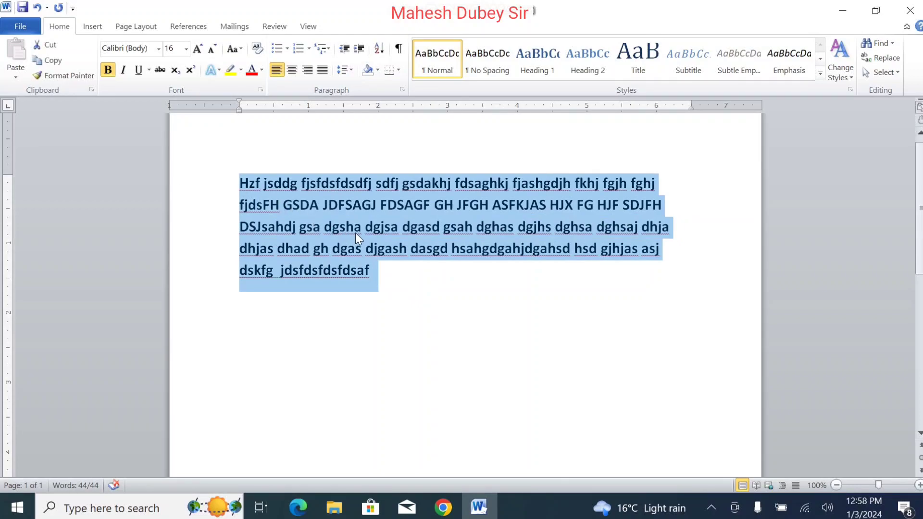
{"action": "left_click", "coordinate": [260, 89]}
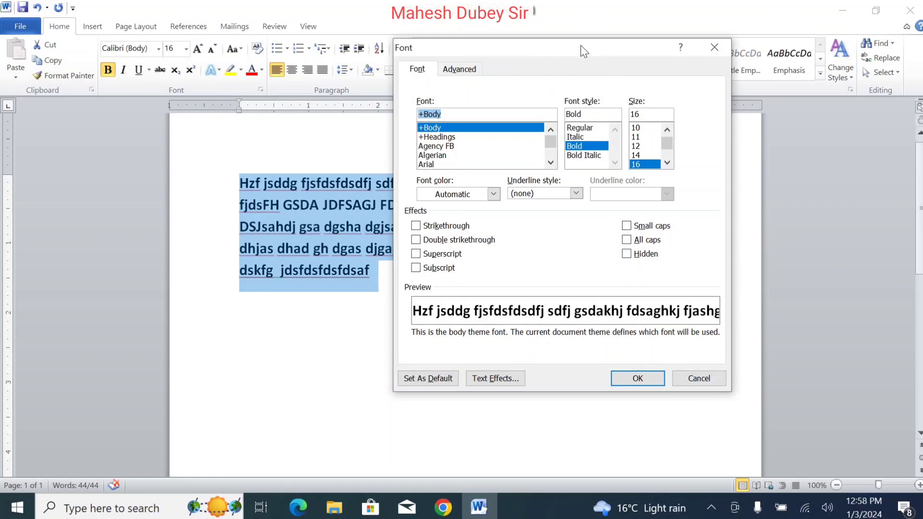
{"action": "left_click_drag", "start_coordinate": [585, 51], "coordinate": [677, 220]}
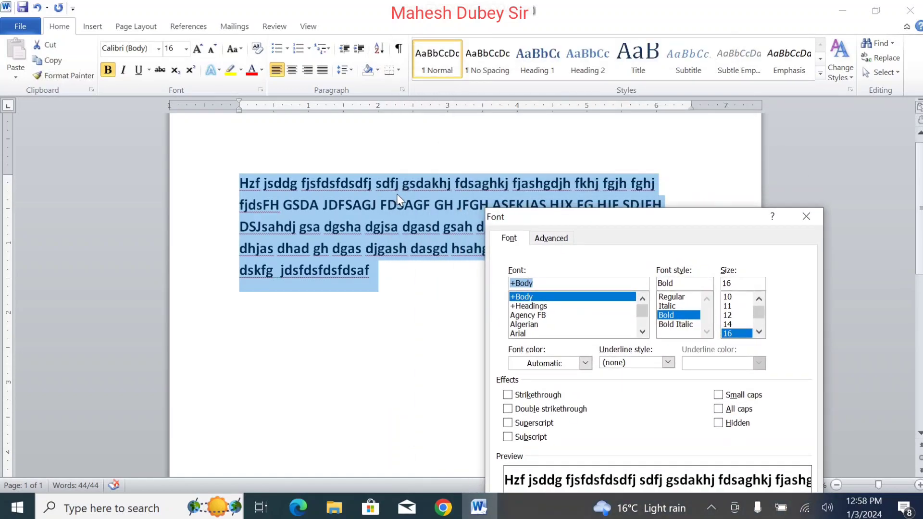
{"action": "left_click_drag", "start_coordinate": [660, 216], "coordinate": [678, 100]}
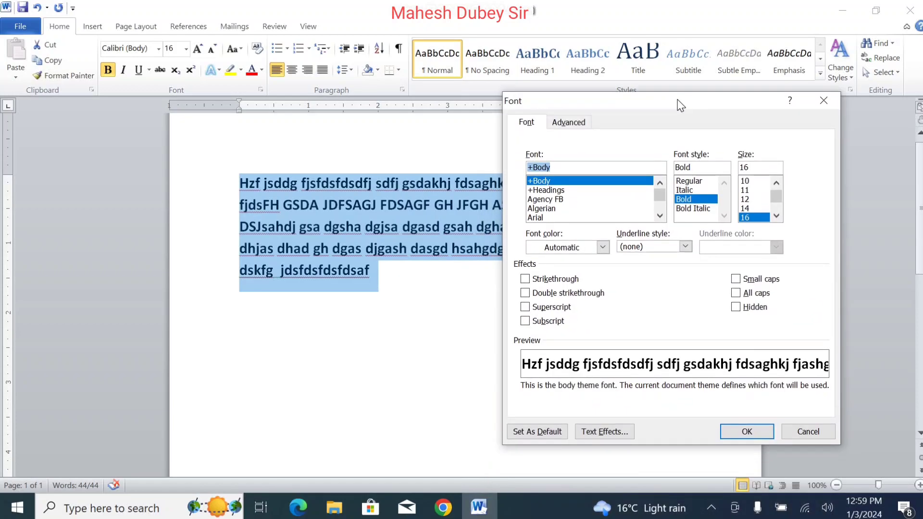
Set the character scale to 200%, then to 33%, and apply it
{"action": "left_click", "coordinate": [582, 123]}
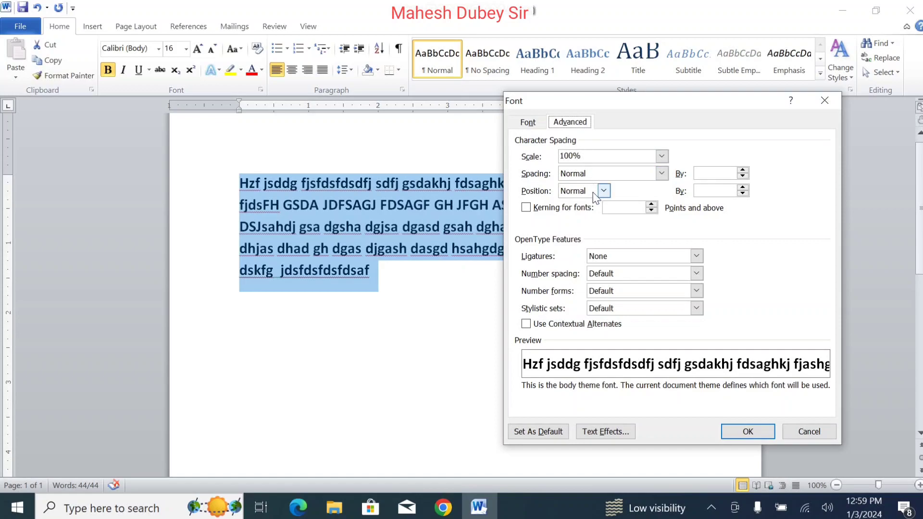
{"action": "left_click", "coordinate": [619, 172]}
{"action": "left_click", "coordinate": [662, 157]}
{"action": "left_click", "coordinate": [662, 157]}
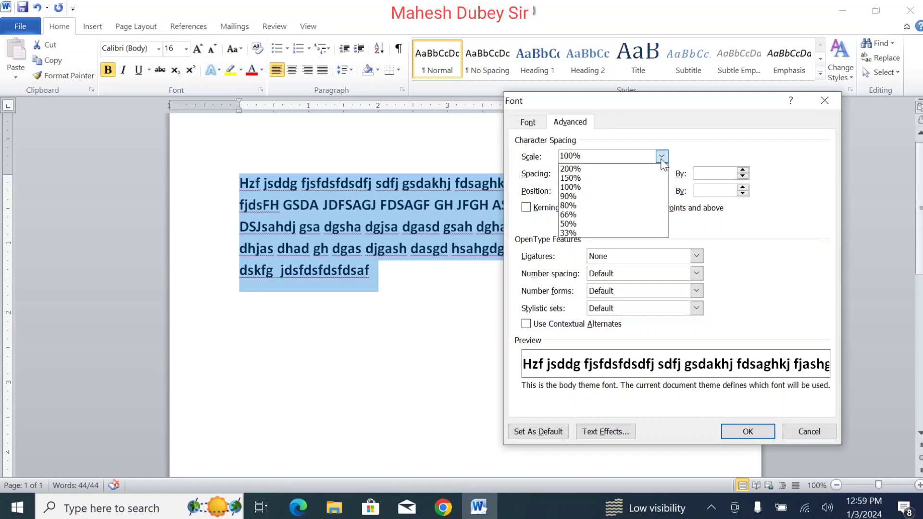
{"action": "left_click", "coordinate": [632, 170]}
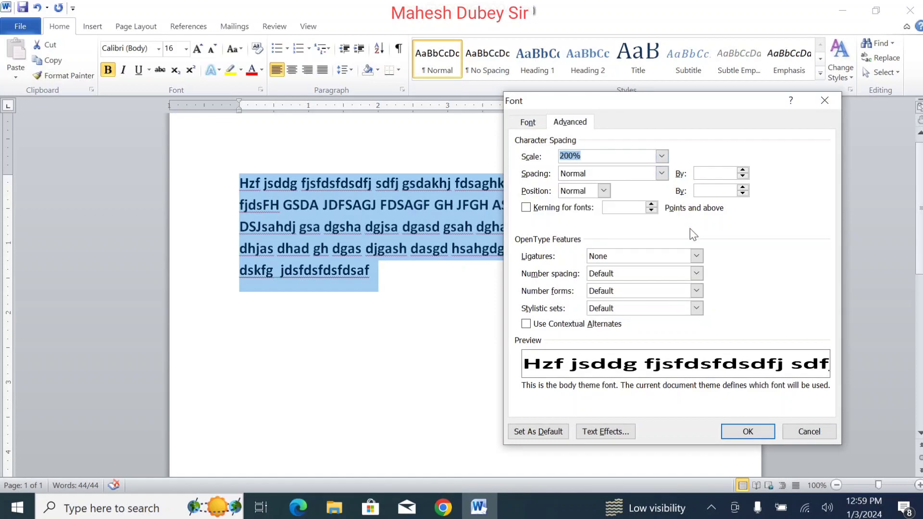
{"action": "left_click", "coordinate": [662, 156]}
{"action": "left_click", "coordinate": [618, 233]}
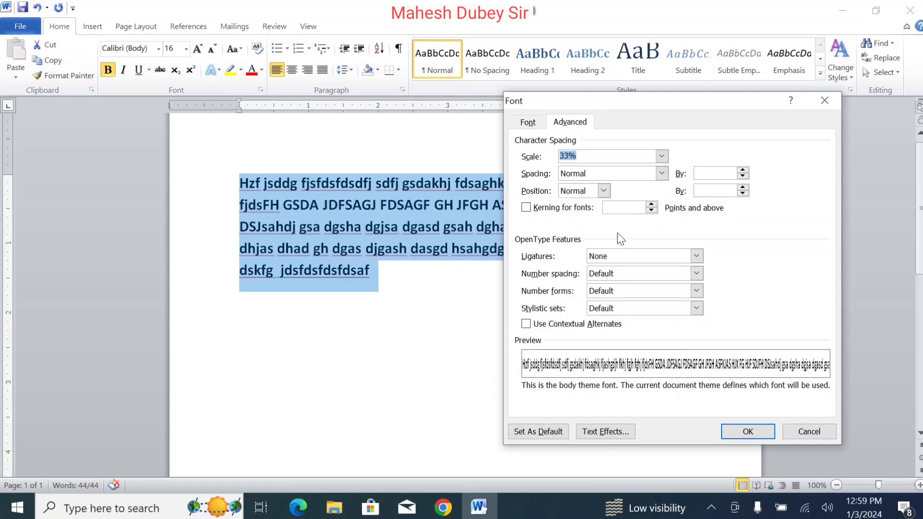
{"action": "left_click", "coordinate": [740, 435]}
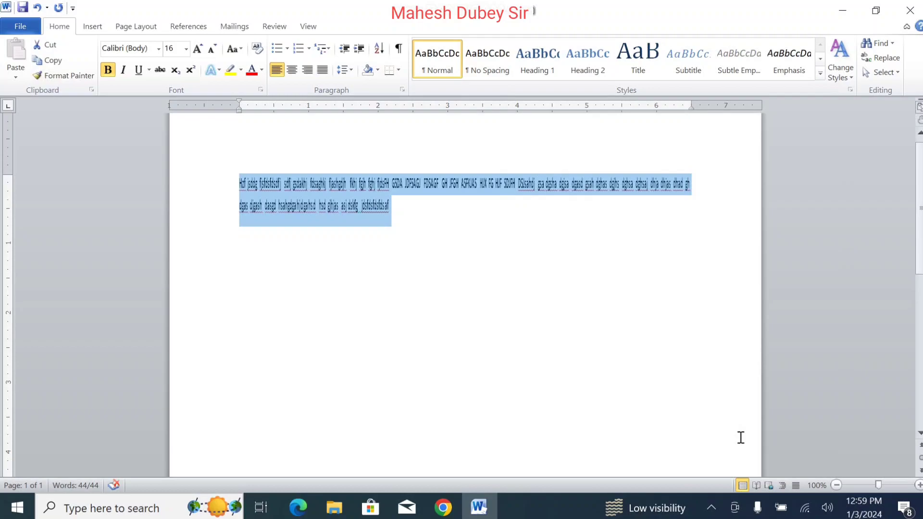
Reopen the Font settings and reset the character scale to 100%
{"action": "key", "text": "ctrl+d"}
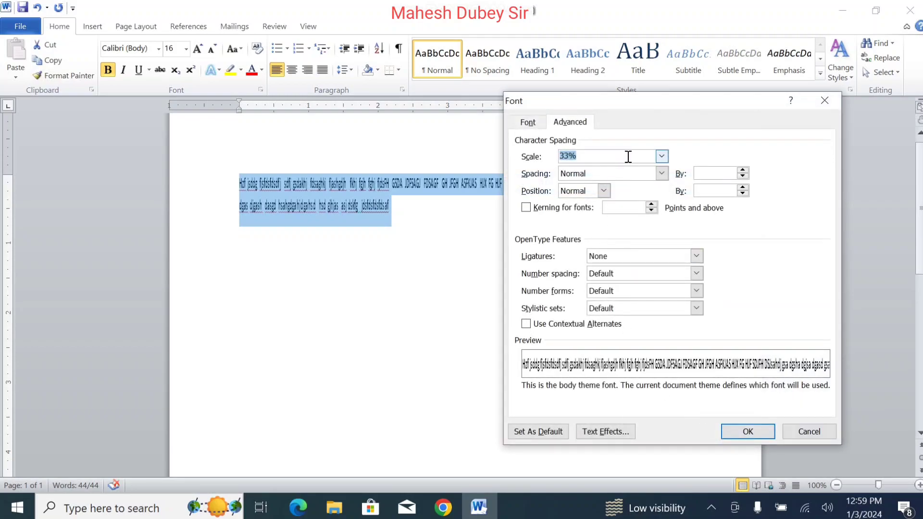
{"action": "left_click", "coordinate": [662, 156]}
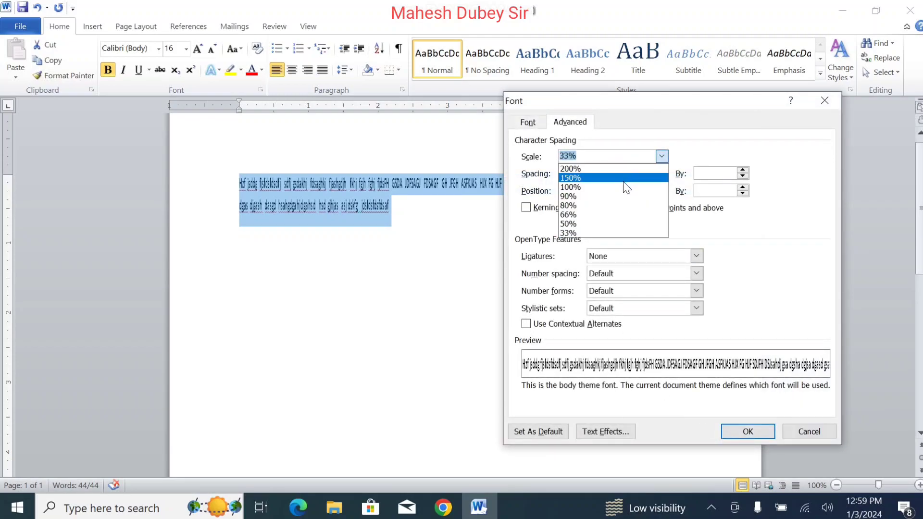
{"action": "left_click", "coordinate": [620, 187]}
Expand the paragraph's character spacing by 2.5 pt
{"action": "left_click", "coordinate": [663, 175]}
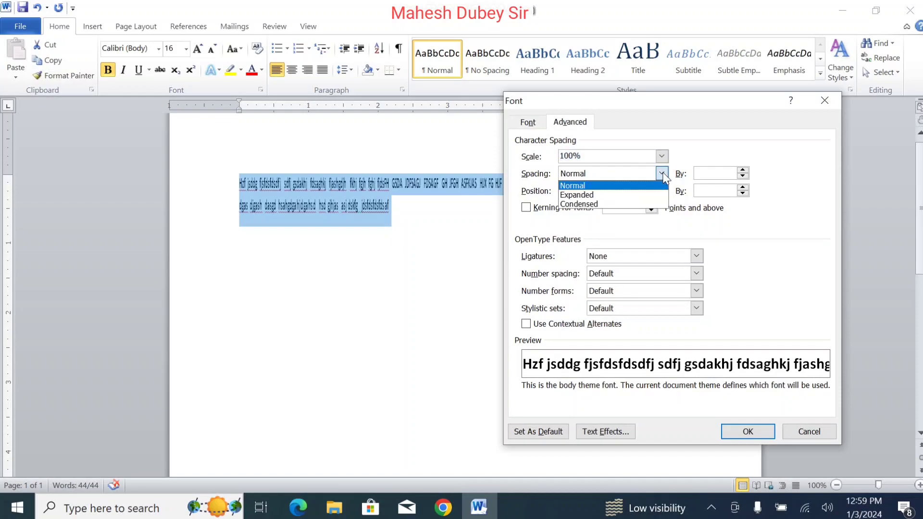
{"action": "left_click", "coordinate": [625, 196]}
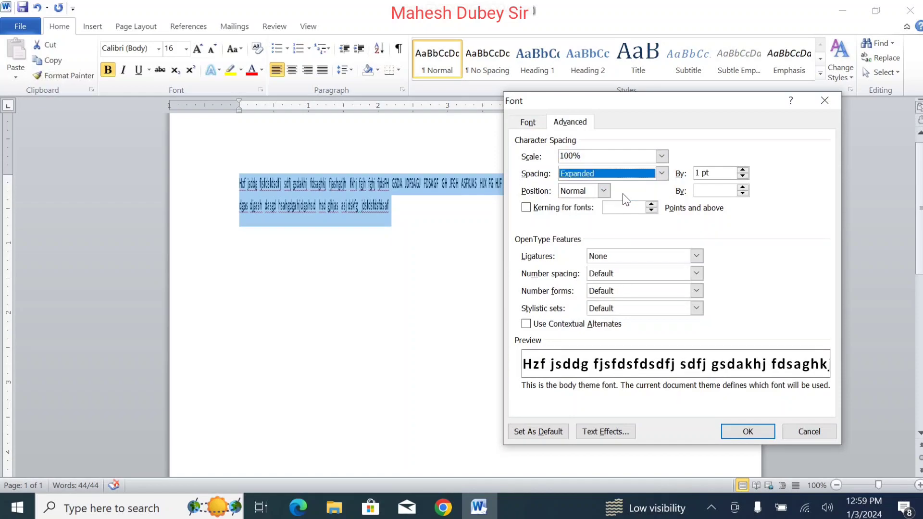
{"action": "left_click", "coordinate": [742, 170]}
{"action": "left_click", "coordinate": [743, 169]}
{"action": "left_click", "coordinate": [742, 169]}
{"action": "left_click", "coordinate": [742, 170]}
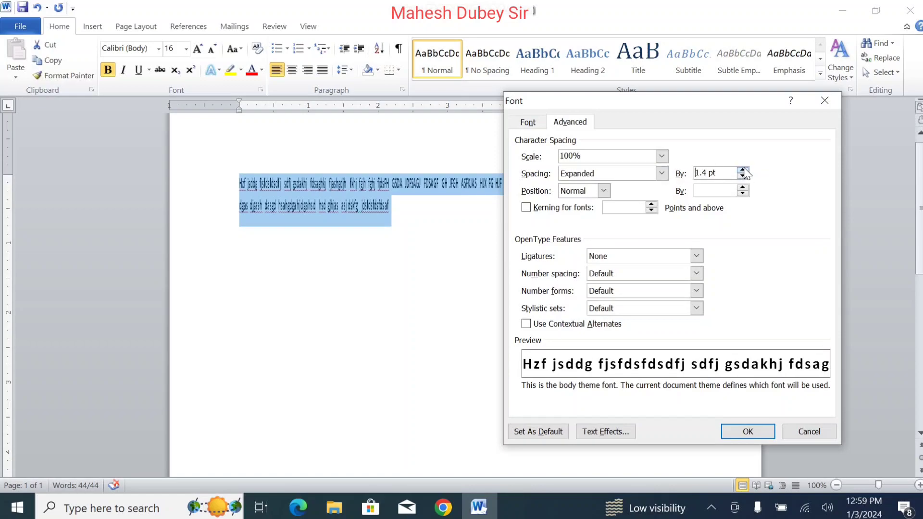
{"action": "left_click", "coordinate": [742, 169]}
{"action": "left_click", "coordinate": [743, 169]}
{"action": "left_click", "coordinate": [743, 169]}
{"action": "left_click", "coordinate": [743, 169]}
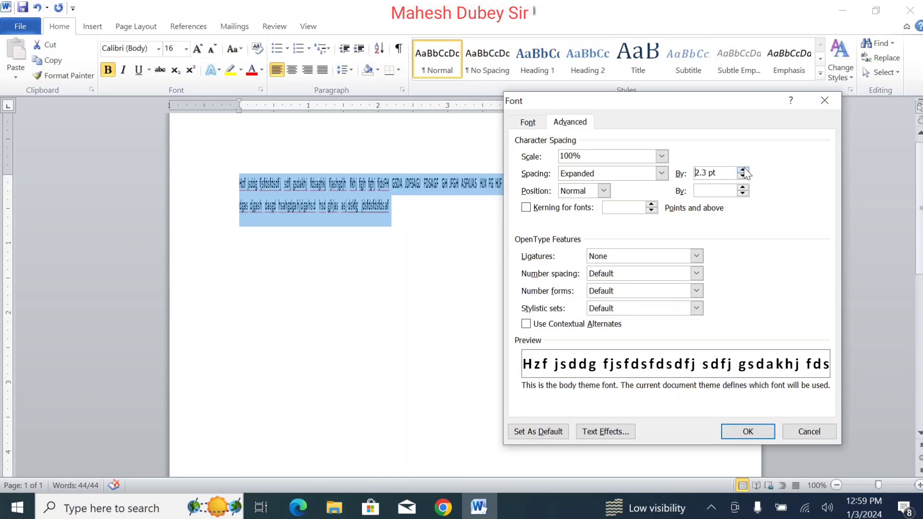
{"action": "left_click", "coordinate": [742, 169]}
{"action": "left_click", "coordinate": [743, 170]}
{"action": "left_click", "coordinate": [748, 431]}
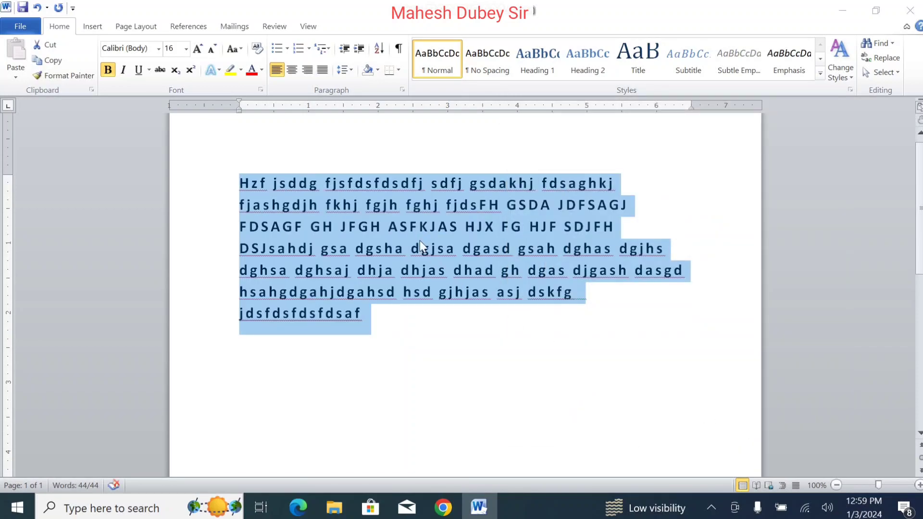
Switch the character spacing to Condensed
{"action": "key", "text": "ctrl+d"}
{"action": "left_click", "coordinate": [616, 174]}
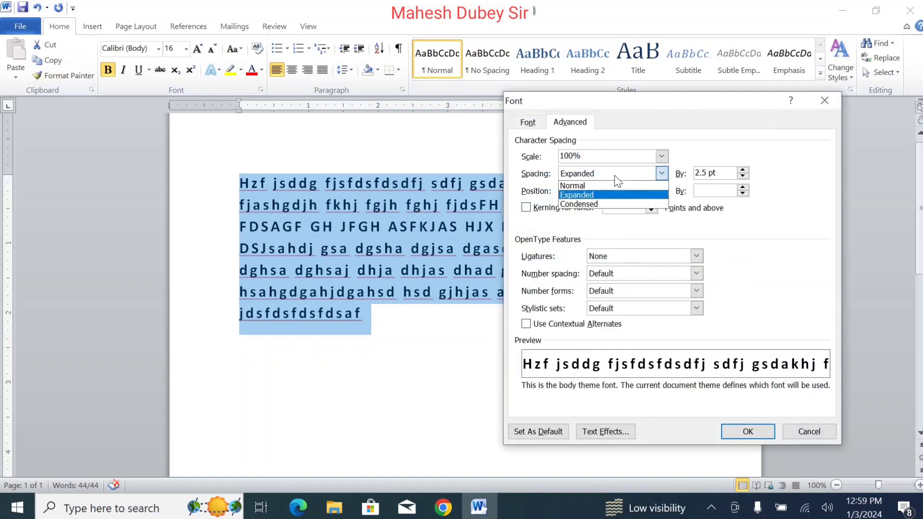
{"action": "left_click", "coordinate": [613, 204]}
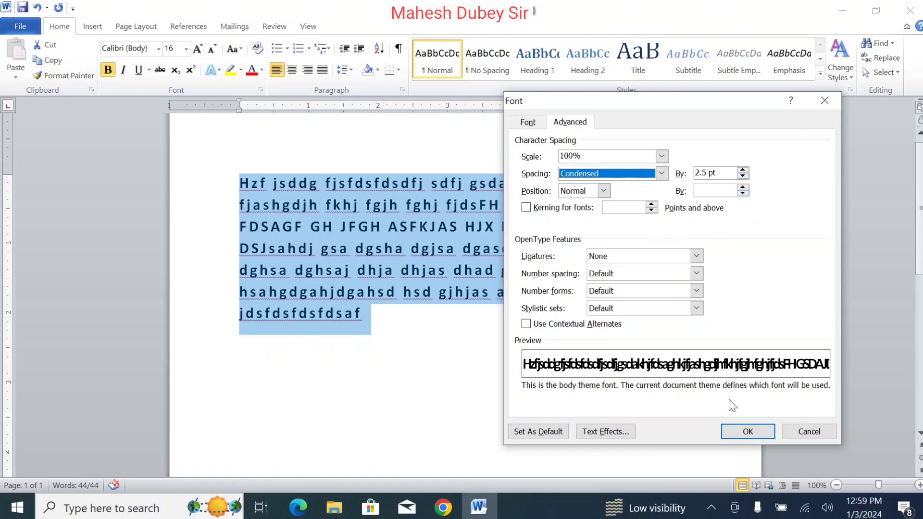
{"action": "left_click", "coordinate": [739, 432]}
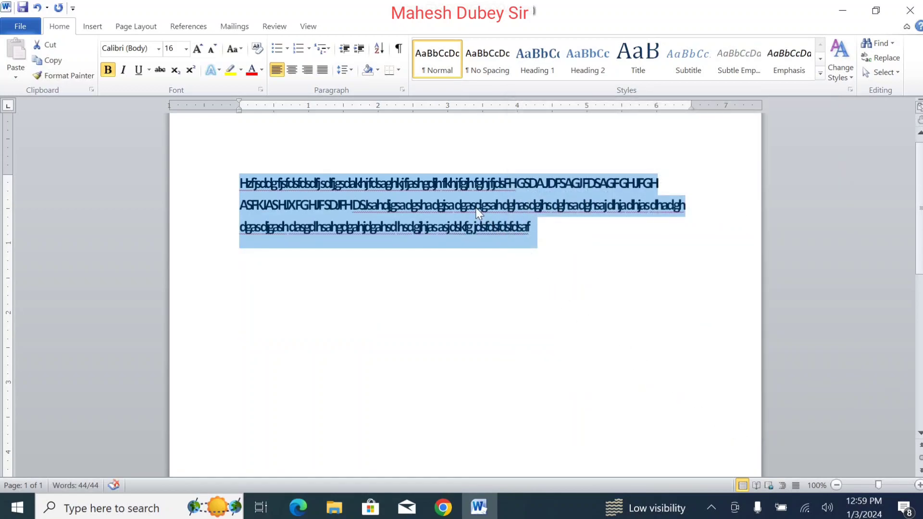
Return the character spacing to Normal
{"action": "key", "text": "ctrl+d"}
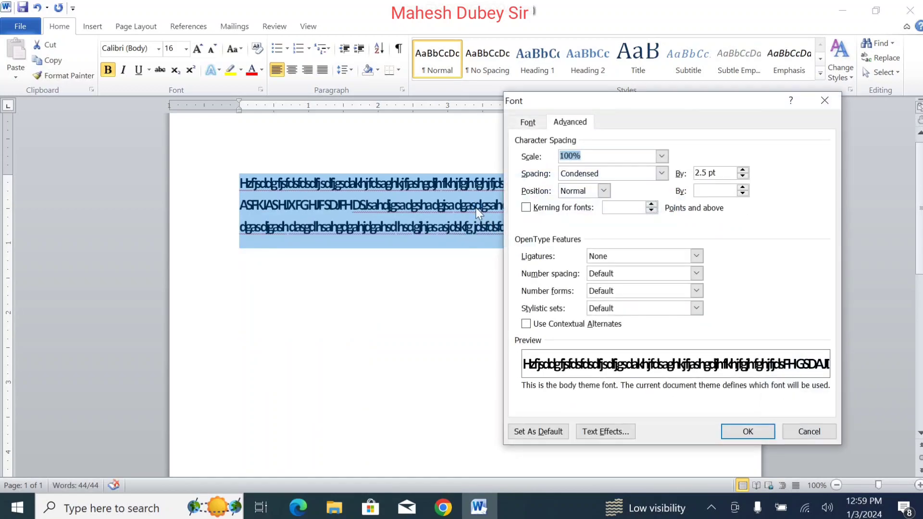
{"action": "left_click", "coordinate": [661, 174]}
{"action": "left_click", "coordinate": [642, 185]}
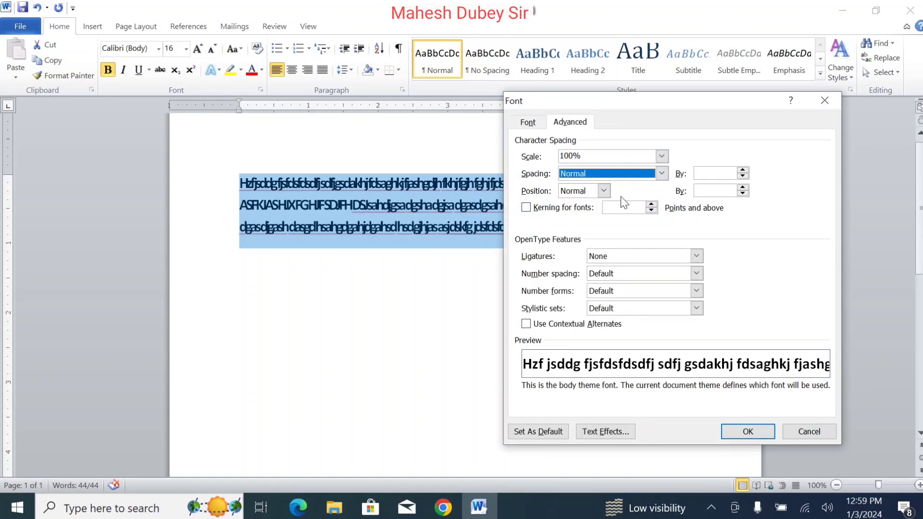
{"action": "left_click", "coordinate": [746, 431]}
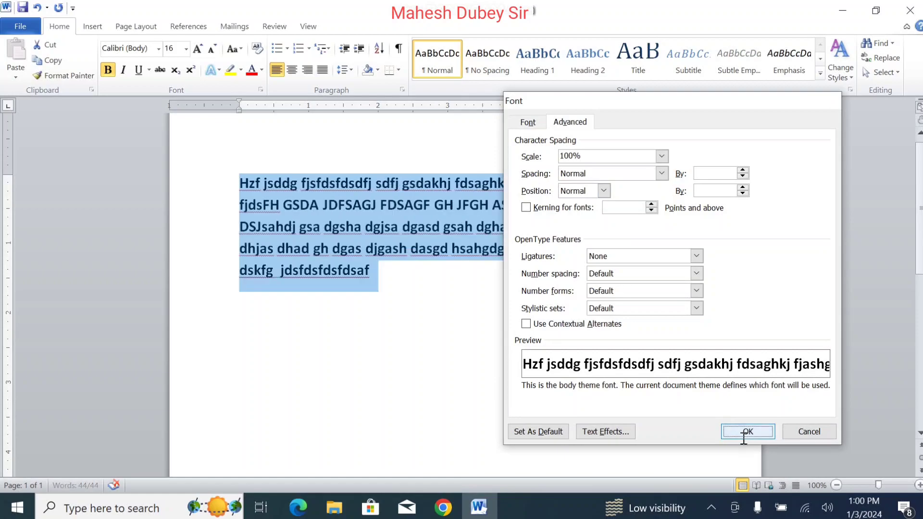
Select all five lines and set their character position to Lowered by 16 pt
{"action": "left_click", "coordinate": [581, 311]}
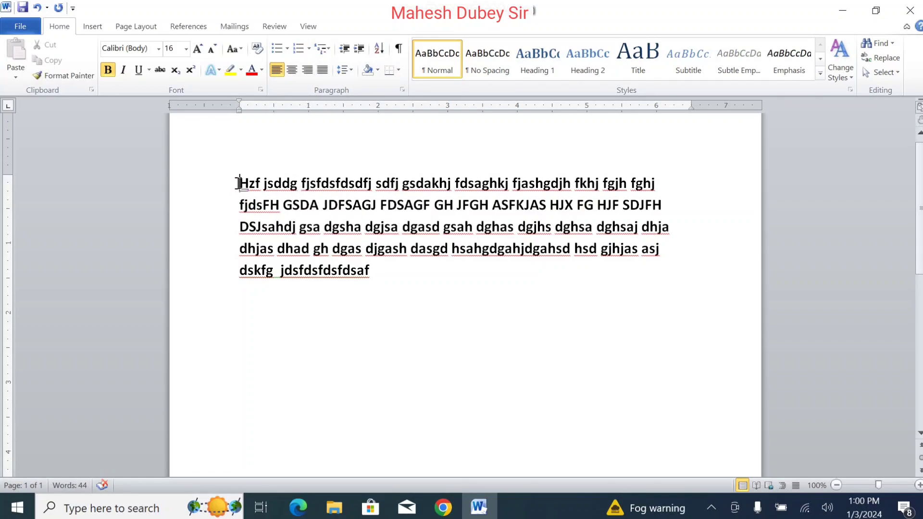
{"action": "left_click_drag", "start_coordinate": [237, 183], "coordinate": [437, 307]}
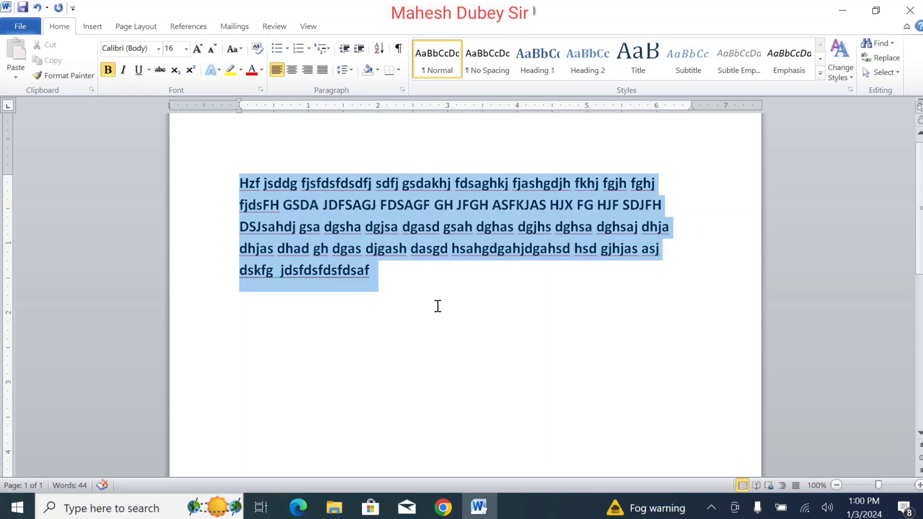
{"action": "left_click", "coordinate": [261, 90]}
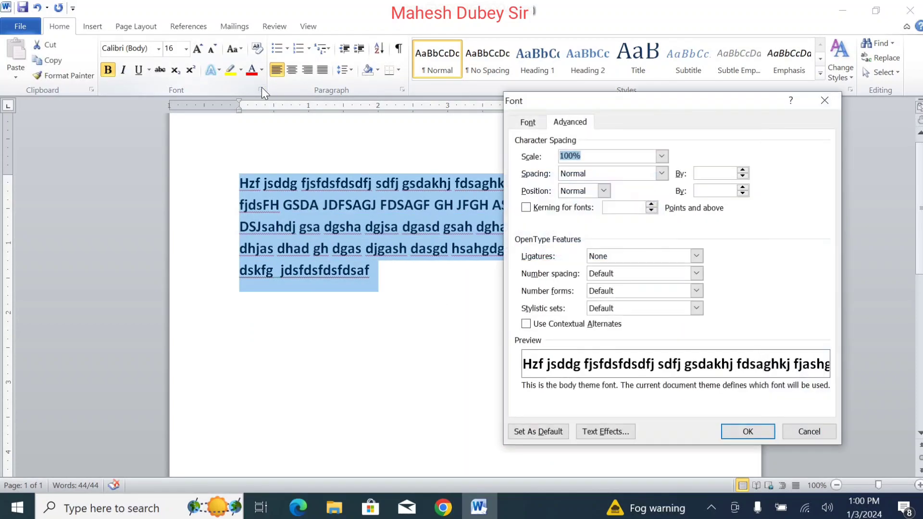
{"action": "left_click", "coordinate": [588, 192]}
{"action": "left_click", "coordinate": [574, 221]}
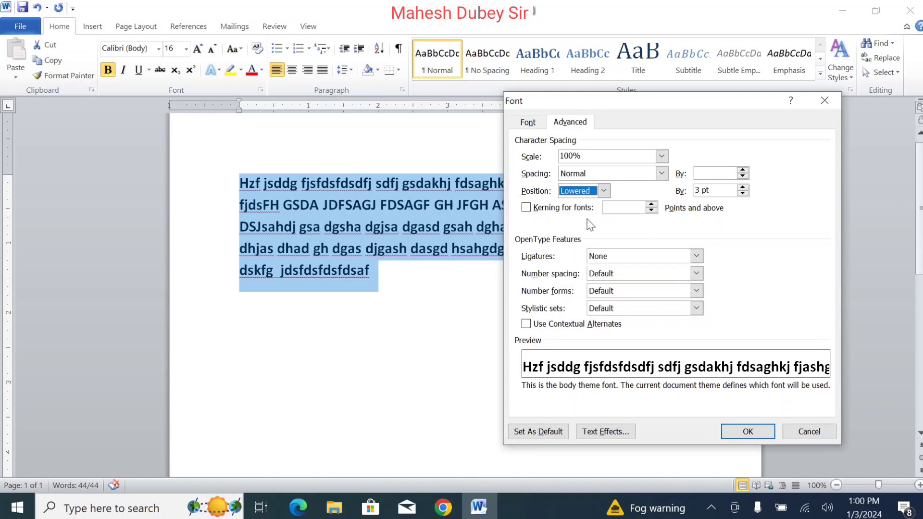
{"action": "left_click", "coordinate": [744, 188]}
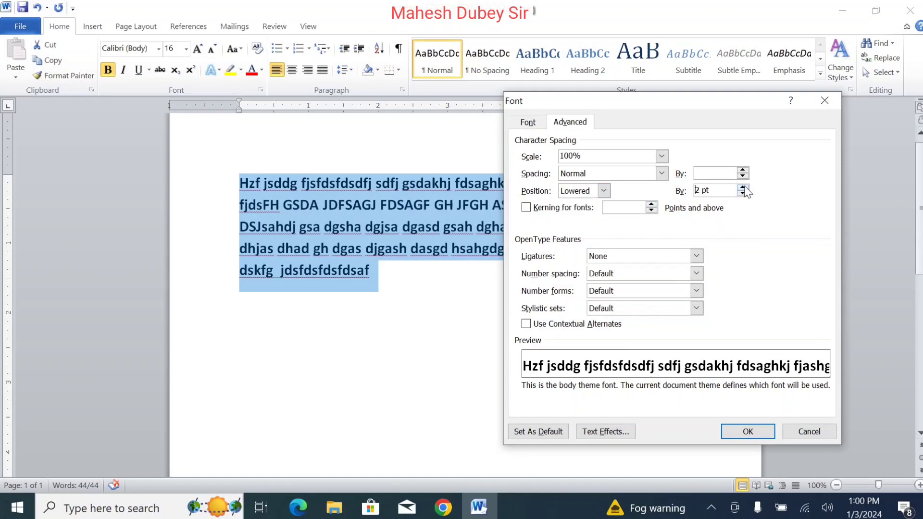
{"action": "left_click", "coordinate": [745, 193]}
{"action": "left_click", "coordinate": [744, 193]}
{"action": "left_click", "coordinate": [745, 193]}
{"action": "left_click", "coordinate": [745, 193]}
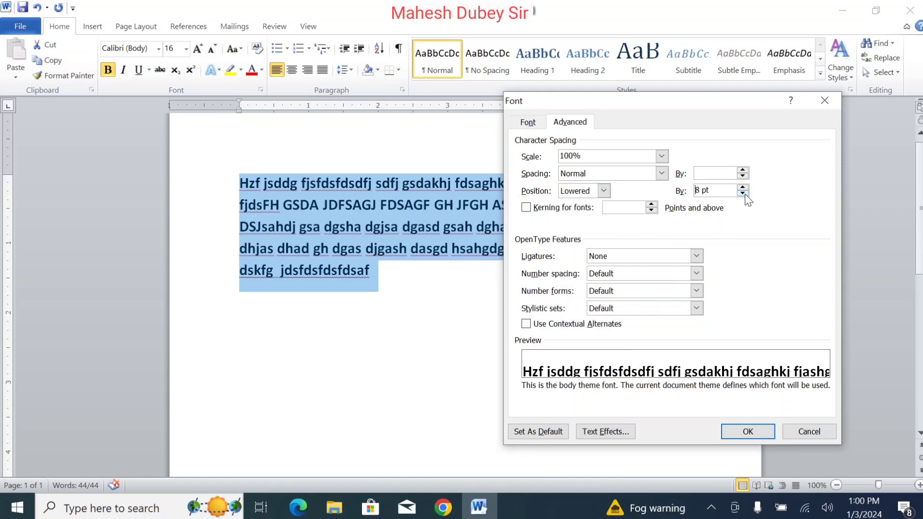
{"action": "left_click", "coordinate": [744, 194]}
{"action": "left_click", "coordinate": [744, 193]}
{"action": "left_click", "coordinate": [745, 194]}
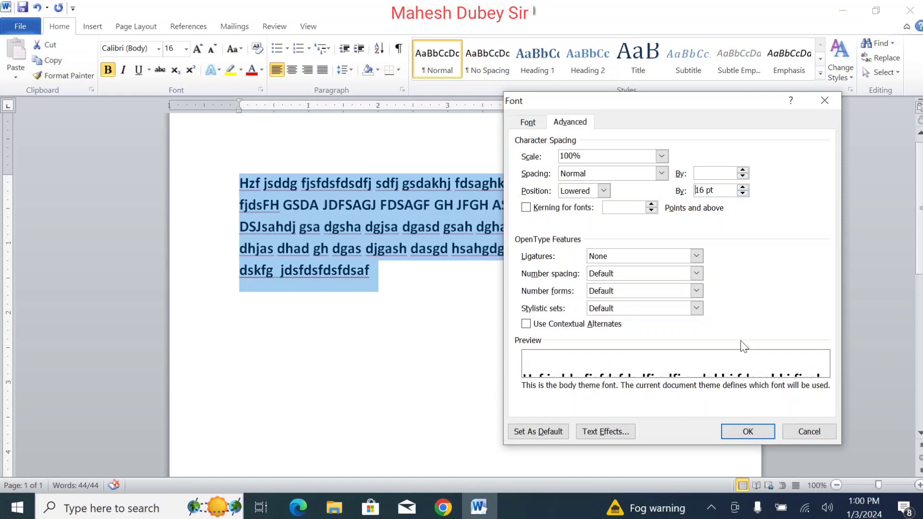
{"action": "left_click", "coordinate": [748, 431]}
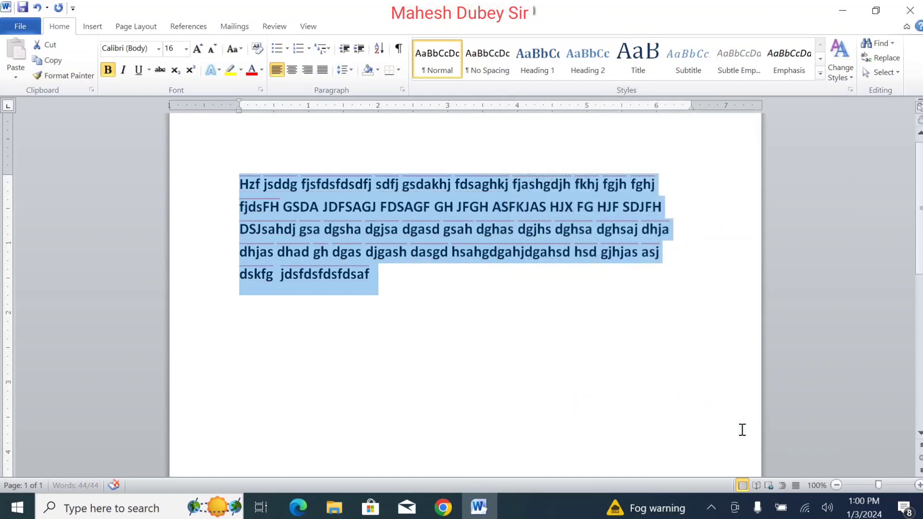
{"action": "left_click", "coordinate": [461, 270]}
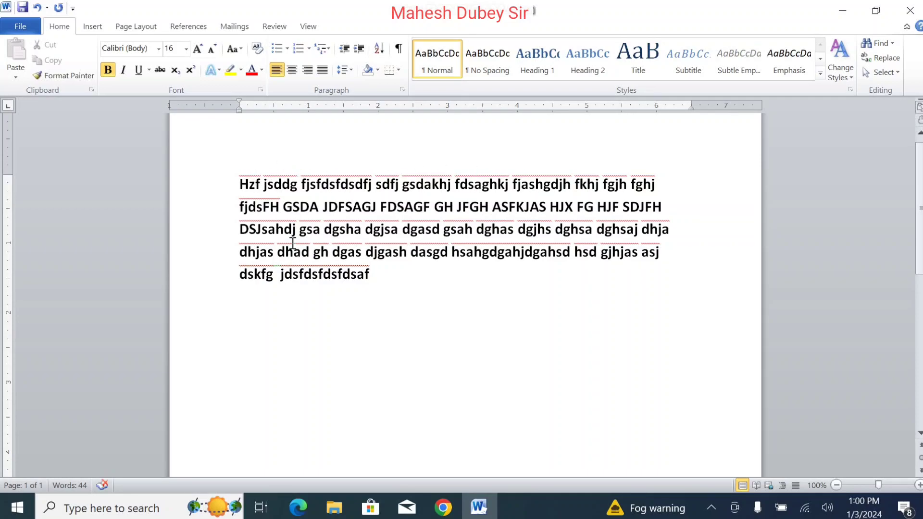
{"action": "key", "text": "ctrl+a"}
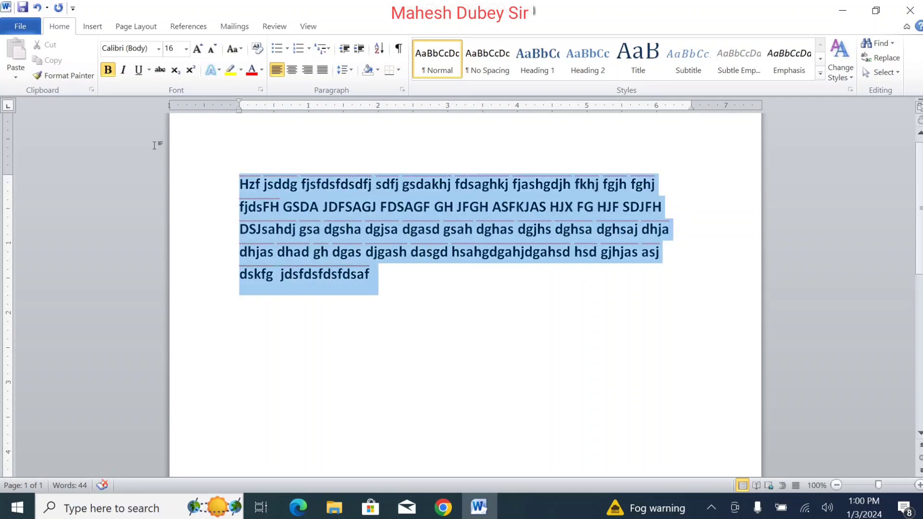
Change the paragraph's position from Lowered to Raised, keeping 16 pt
{"action": "left_click", "coordinate": [261, 90]}
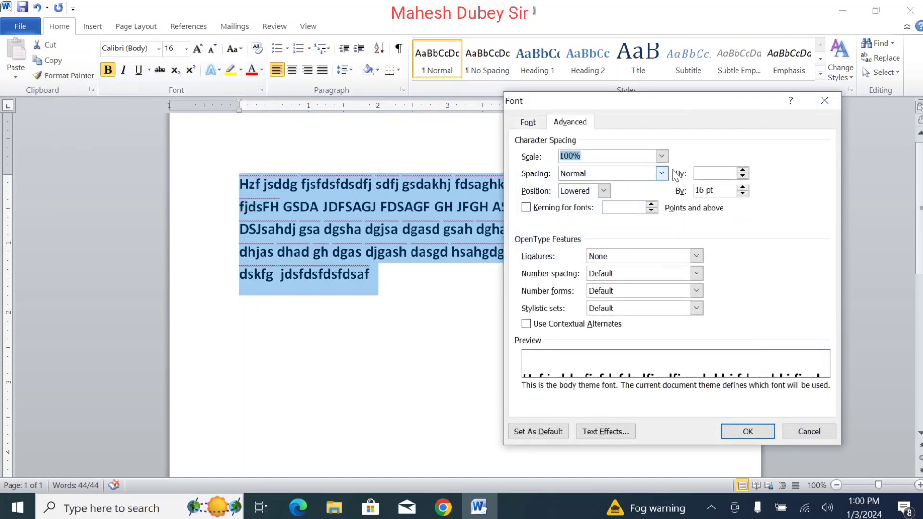
{"action": "left_click_drag", "start_coordinate": [627, 68], "coordinate": [616, 40]}
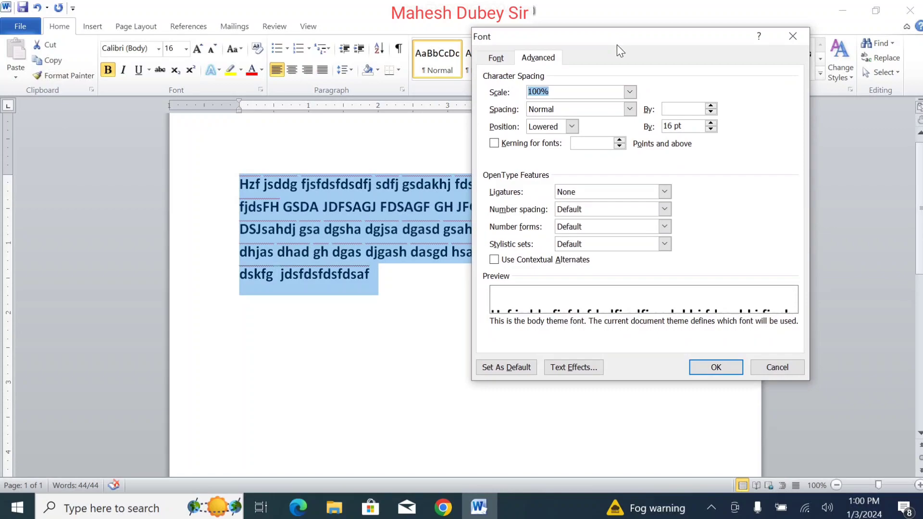
{"action": "left_click", "coordinate": [572, 126]}
{"action": "left_click", "coordinate": [558, 149]}
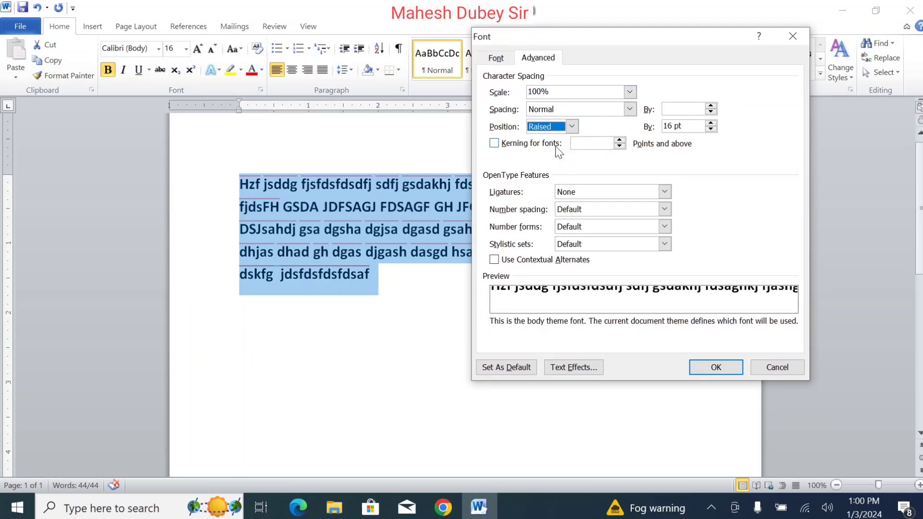
{"action": "left_click", "coordinate": [710, 367]}
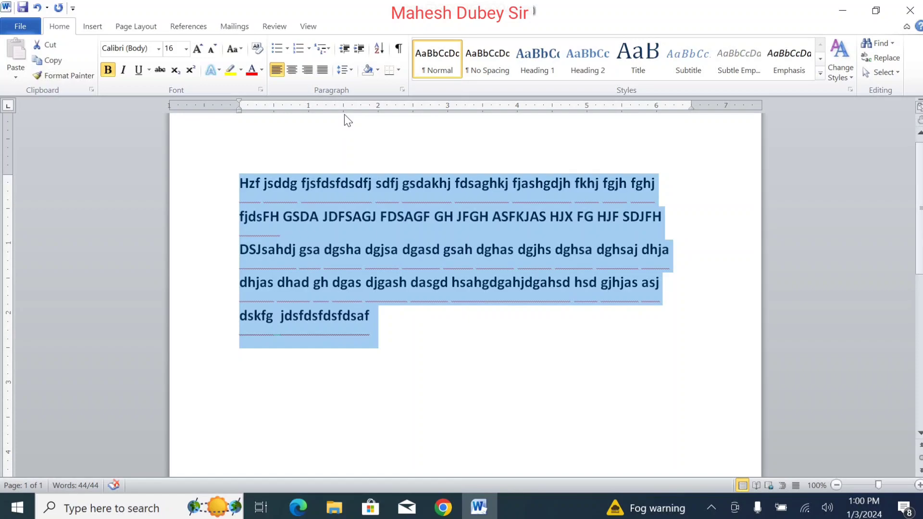
{"action": "key", "text": "ctrl+d"}
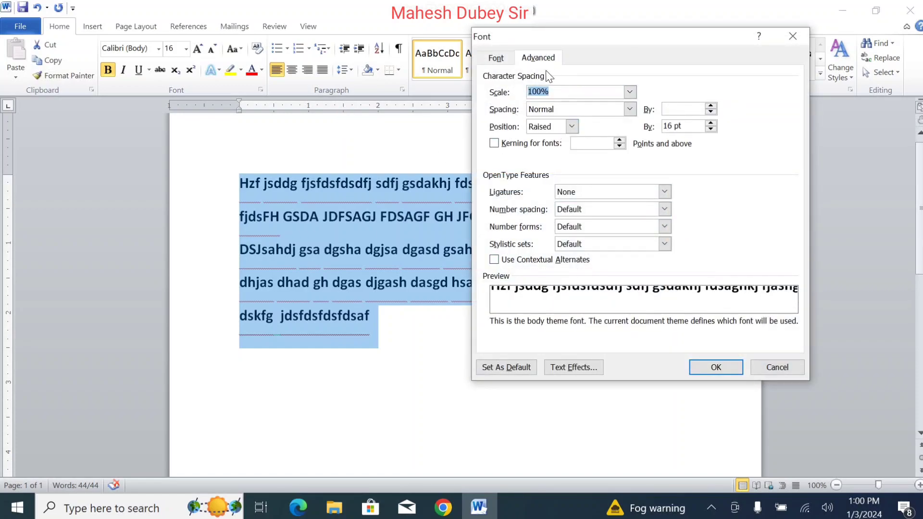
{"action": "left_click", "coordinate": [498, 58]}
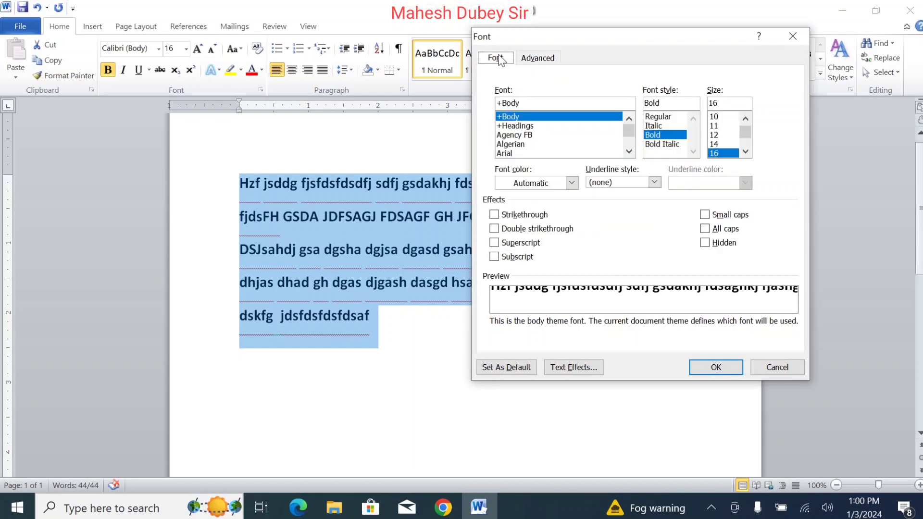
{"action": "left_click_drag", "start_coordinate": [633, 42], "coordinate": [498, 49]}
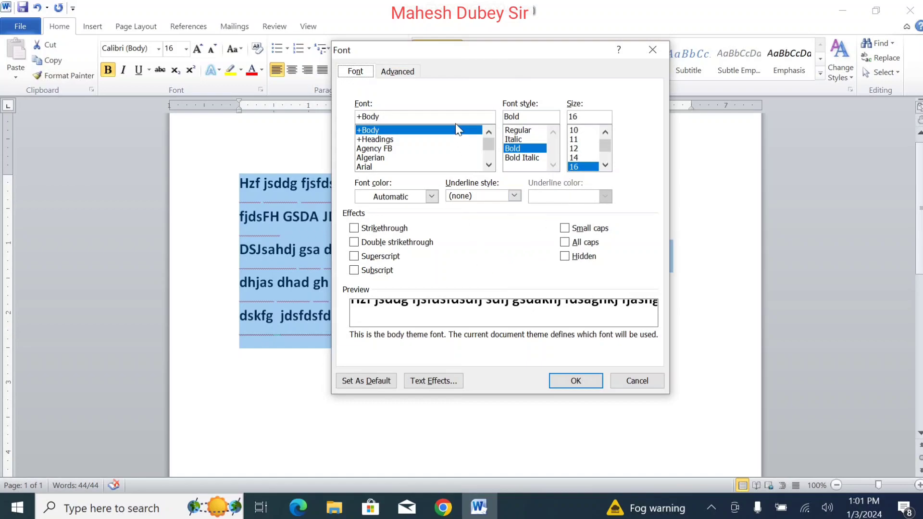
{"action": "left_click_drag", "start_coordinate": [426, 52], "coordinate": [556, 50]}
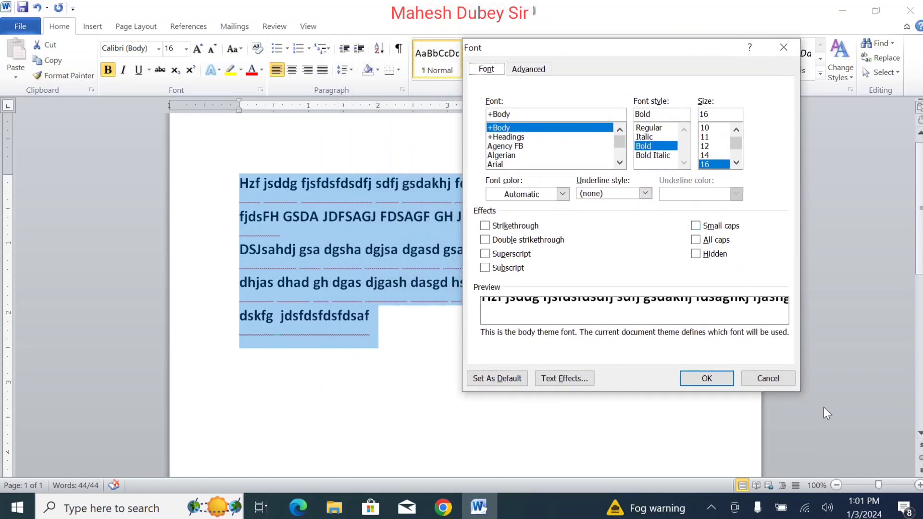
{"action": "left_click", "coordinate": [777, 377]}
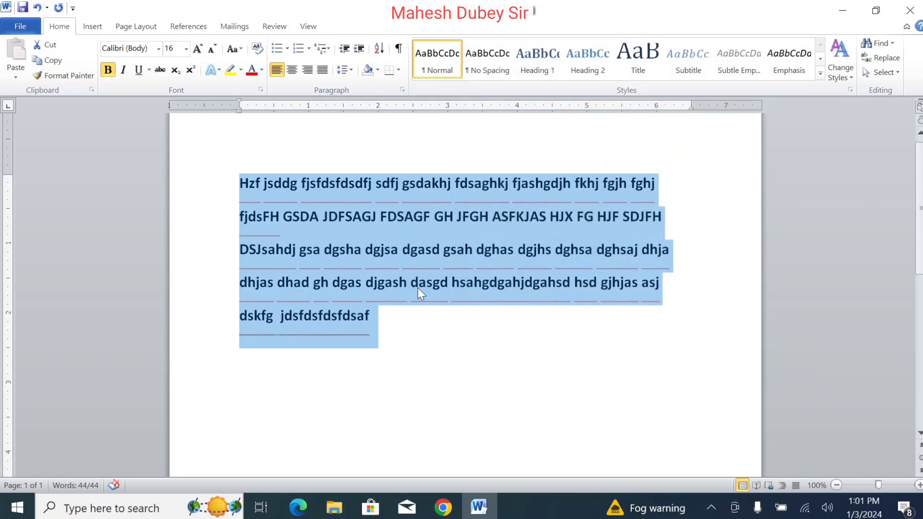
{"action": "left_click", "coordinate": [261, 90]}
{"action": "left_click", "coordinate": [526, 71]}
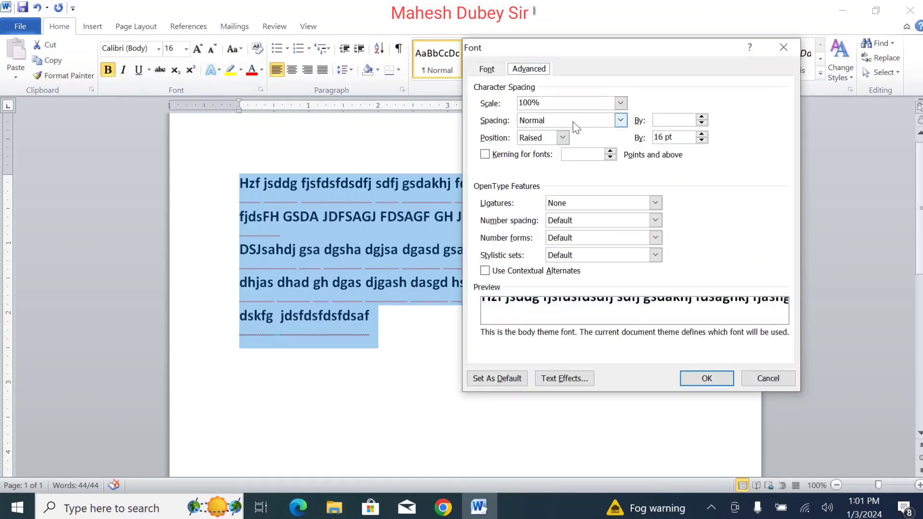
{"action": "left_click", "coordinate": [562, 137]}
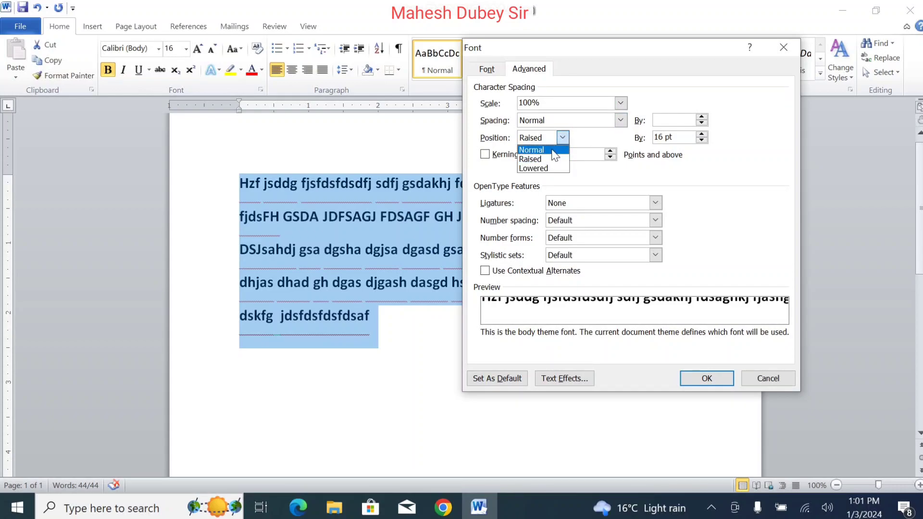
{"action": "left_click", "coordinate": [531, 147]}
{"action": "left_click", "coordinate": [716, 377]}
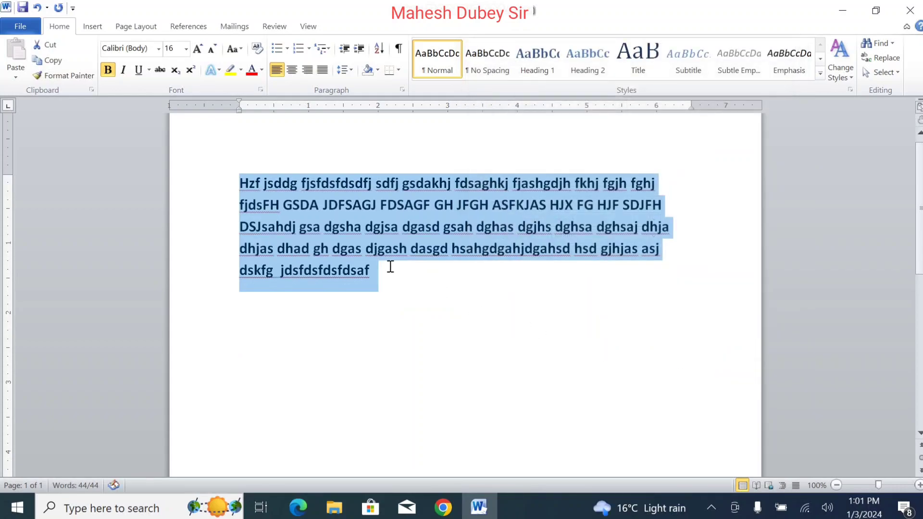
{"action": "left_click", "coordinate": [260, 90]}
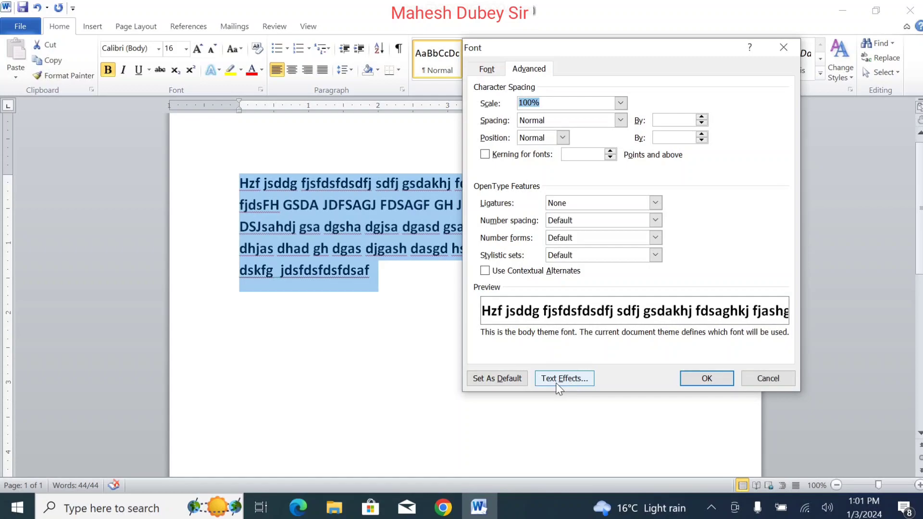
{"action": "left_click", "coordinate": [556, 383]}
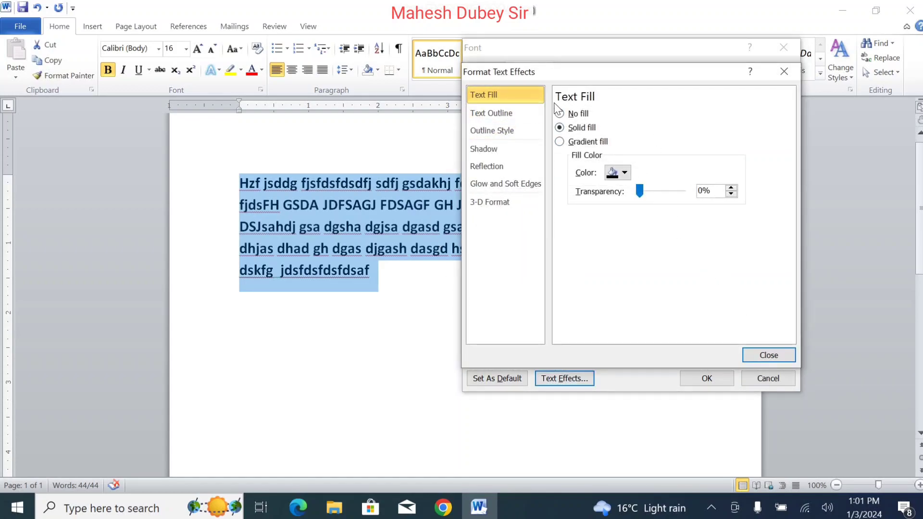
{"action": "left_click", "coordinate": [769, 355]}
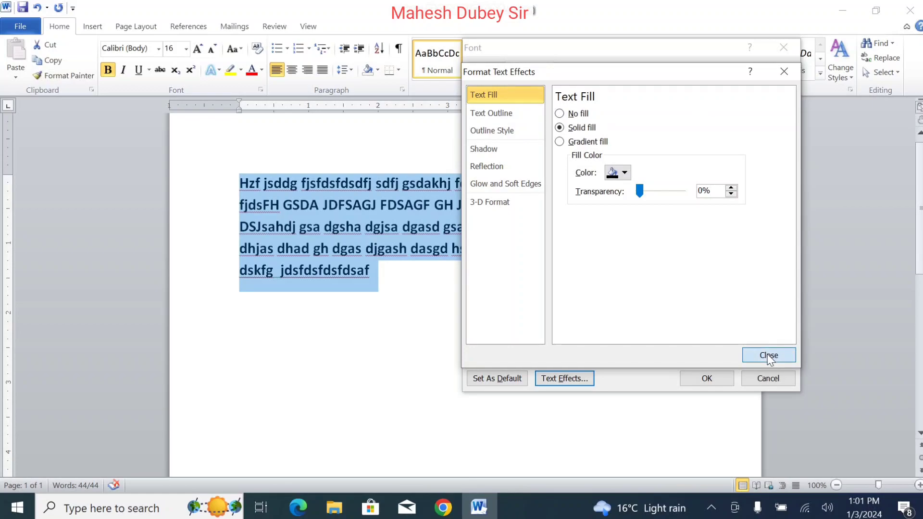
{"action": "left_click", "coordinate": [767, 383]}
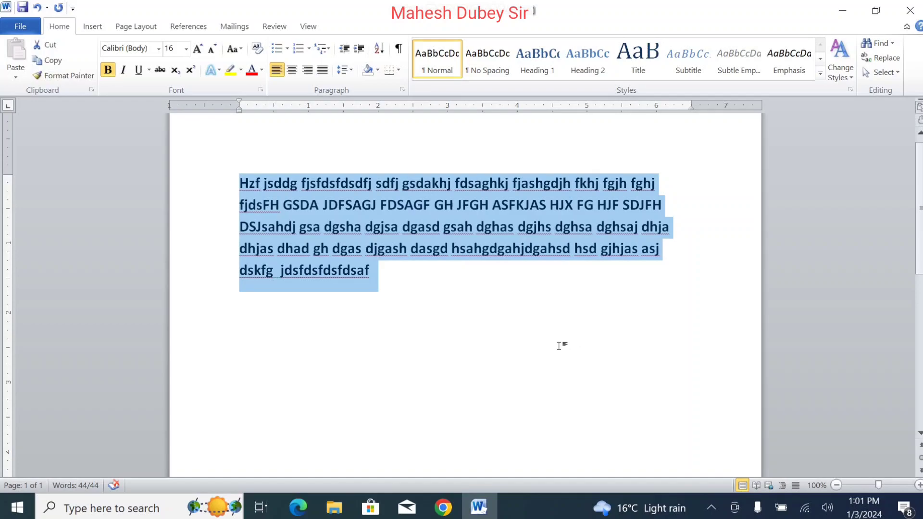
{"action": "left_click", "coordinate": [555, 289]}
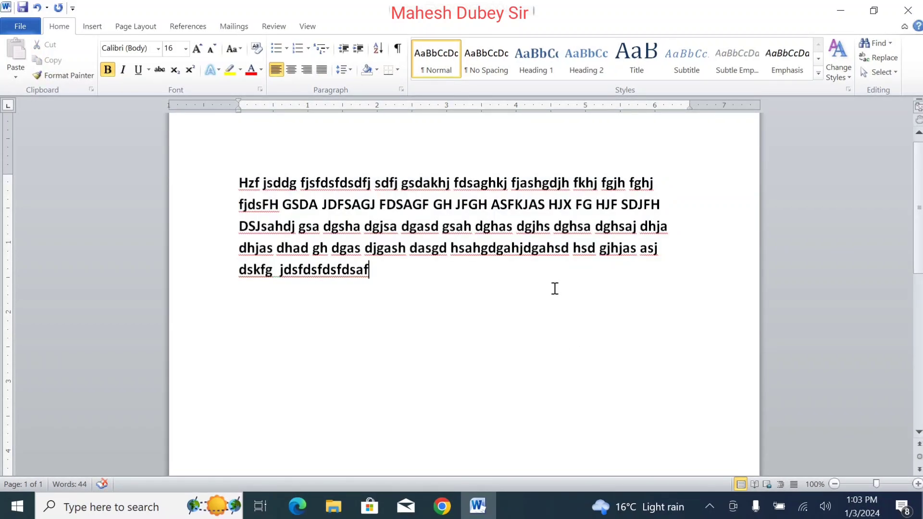
Delete the paragraph and insert pale blue WordArt reading 'skjdhsakjdhsakj'
{"action": "left_click_drag", "start_coordinate": [555, 288], "coordinate": [137, 150]}
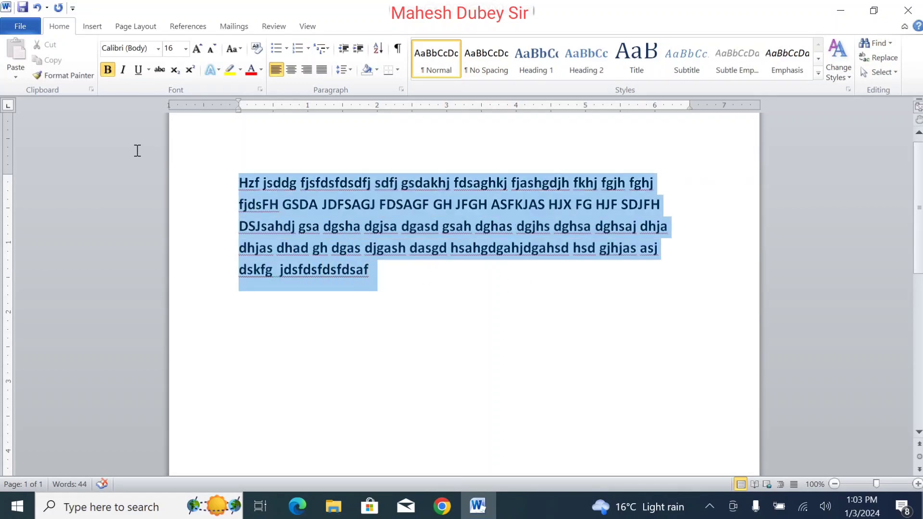
{"action": "key", "text": "Delete"}
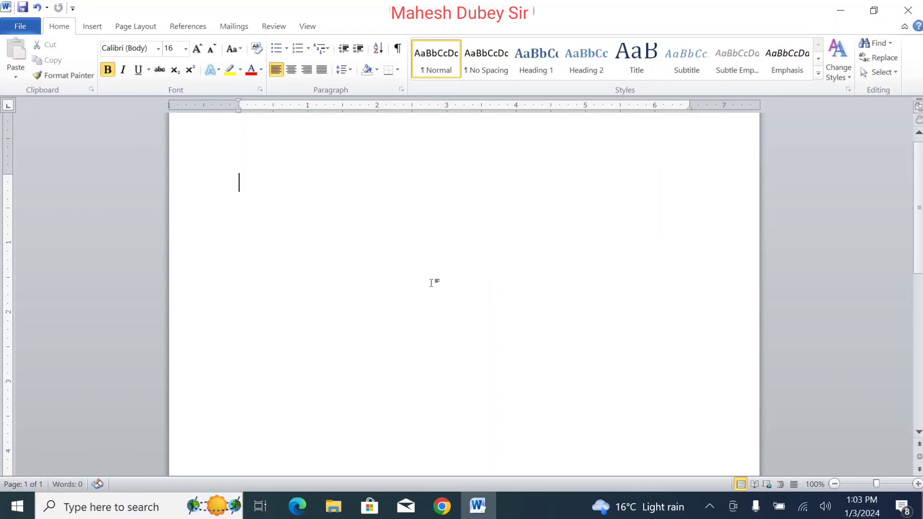
{"action": "left_click", "coordinate": [90, 28]}
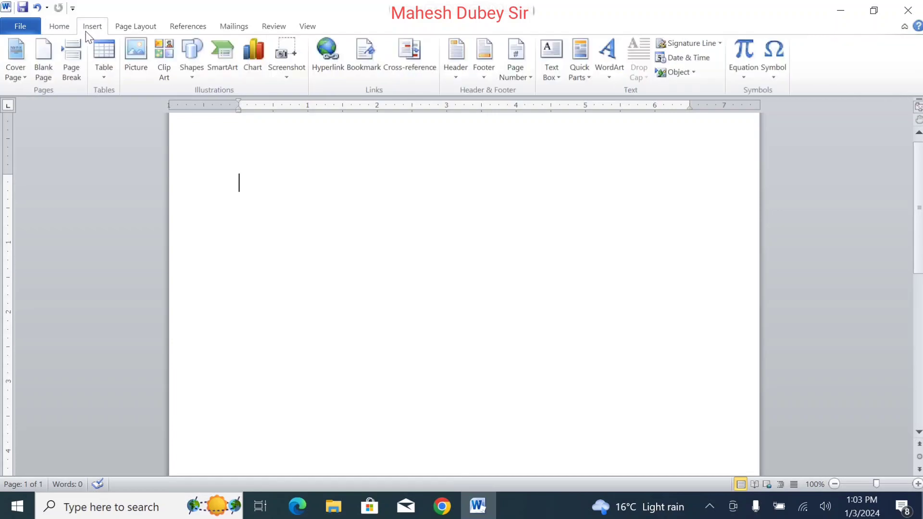
{"action": "left_click", "coordinate": [607, 68]}
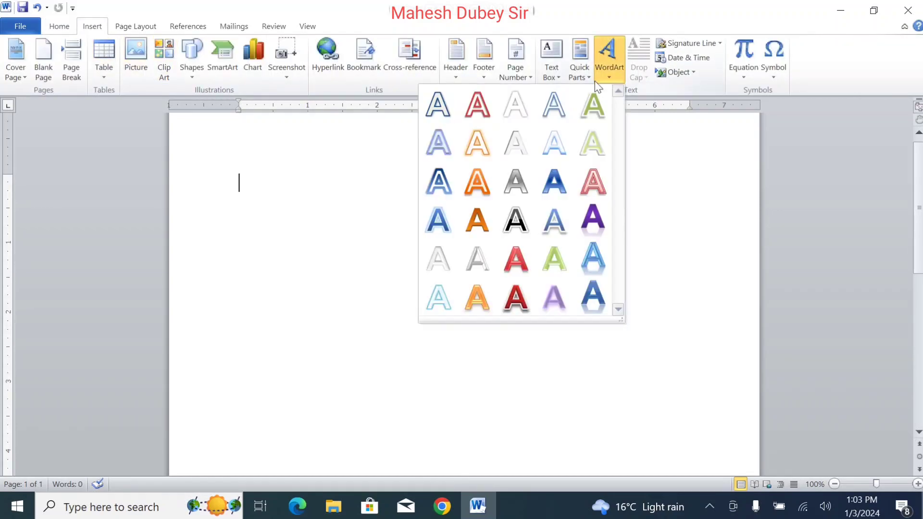
{"action": "left_click", "coordinate": [561, 158]}
{"action": "type", "text": "skjdhsakjdh"}
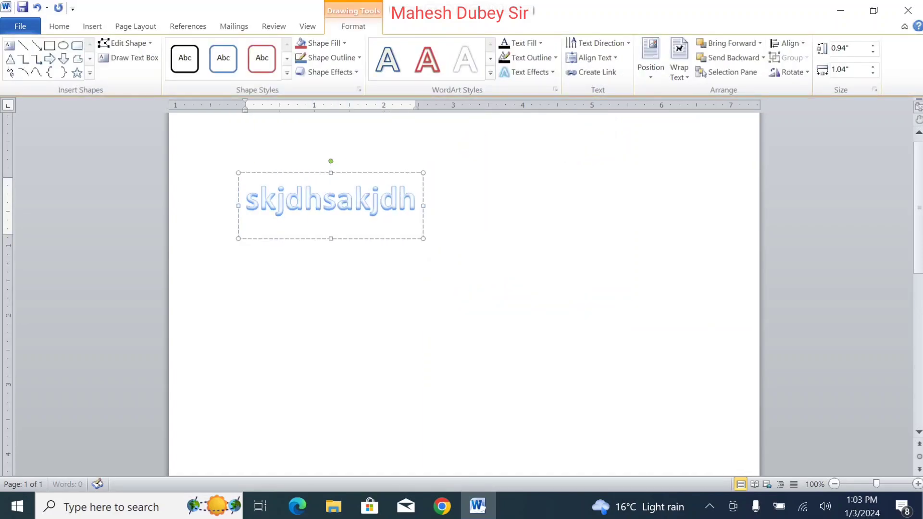
{"action": "type", "text": "sakj"}
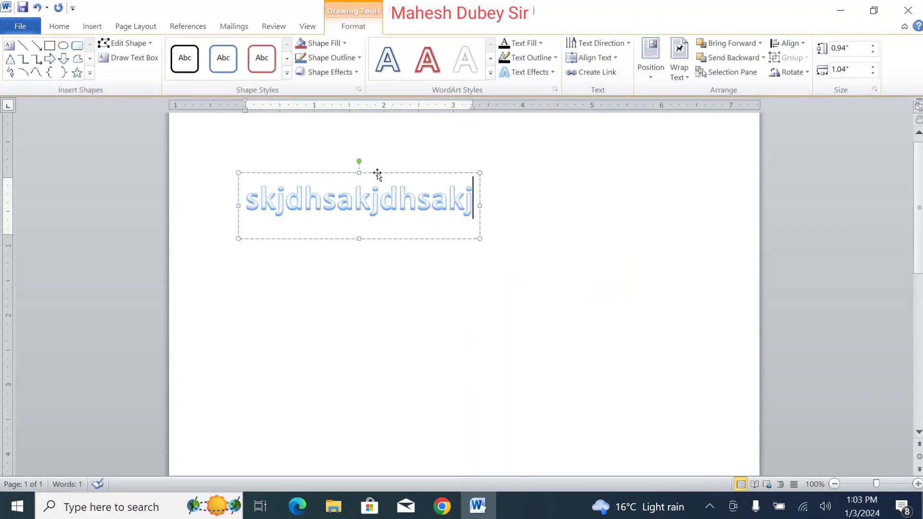
Give the WordArt a red text fill and an orange outline
{"action": "left_click", "coordinate": [377, 173]}
{"action": "left_click", "coordinate": [540, 43]}
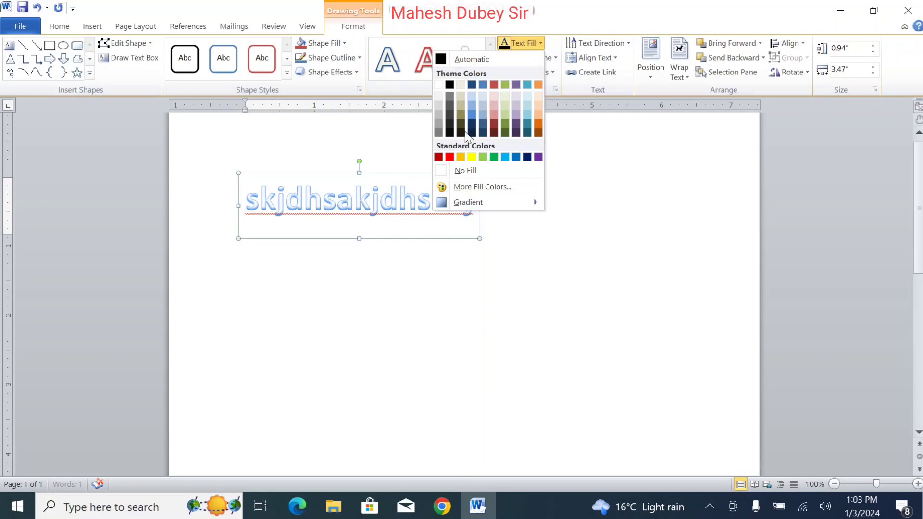
{"action": "left_click", "coordinate": [450, 158]}
{"action": "left_click", "coordinate": [531, 57]}
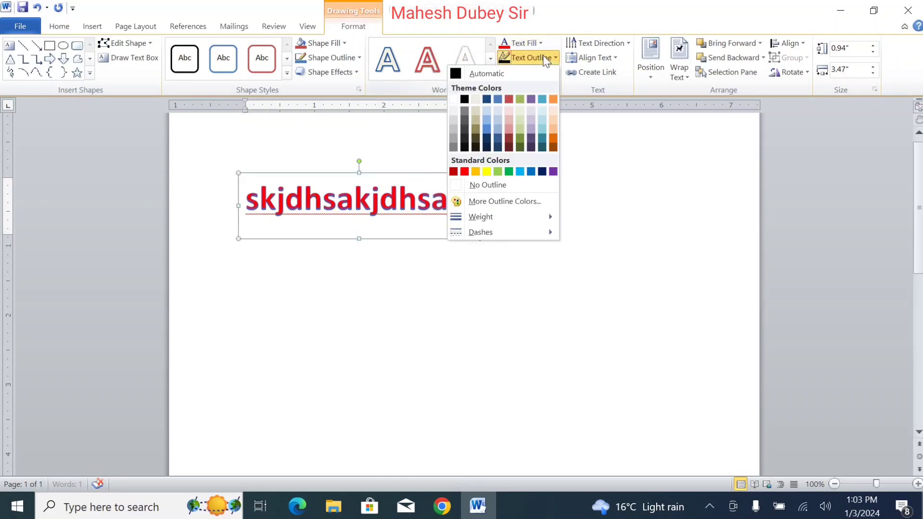
{"action": "left_click", "coordinate": [475, 172]}
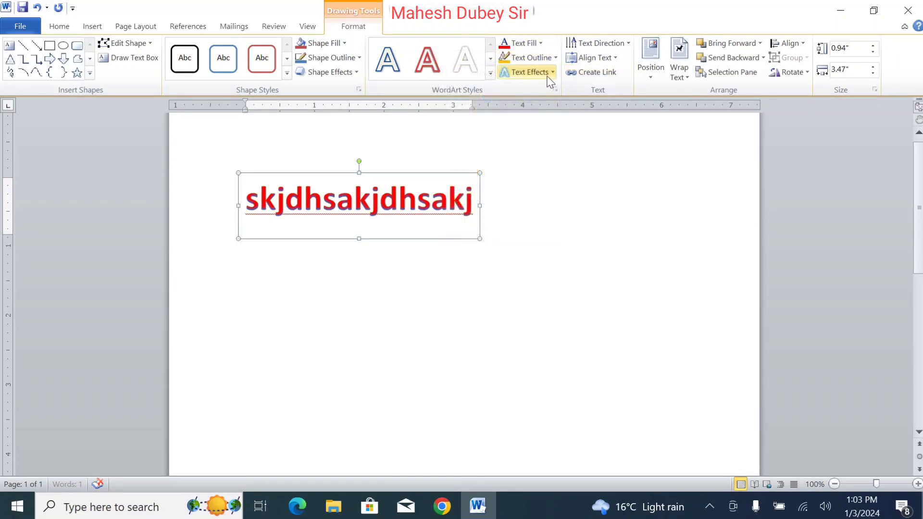
Apply a Parallel 3-D rotation to the WordArt text
{"action": "left_click", "coordinate": [529, 72]}
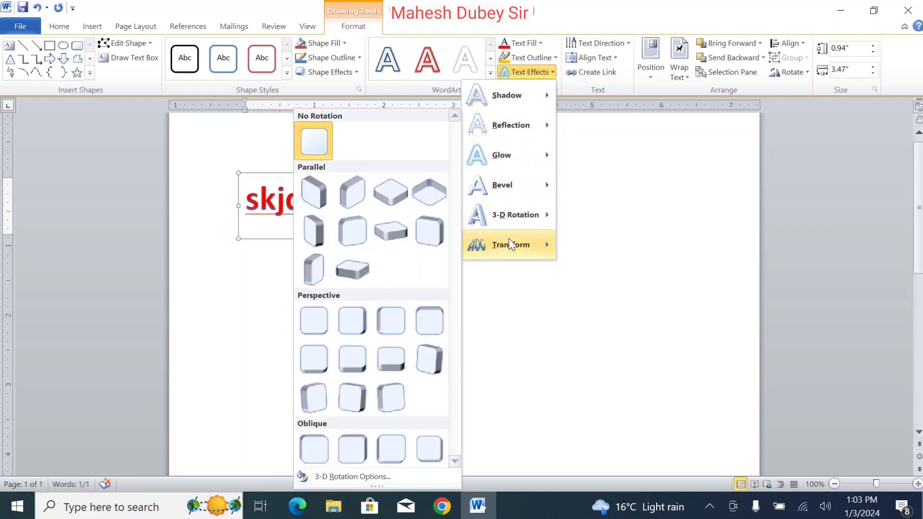
{"action": "mouse_move", "coordinate": [511, 245]}
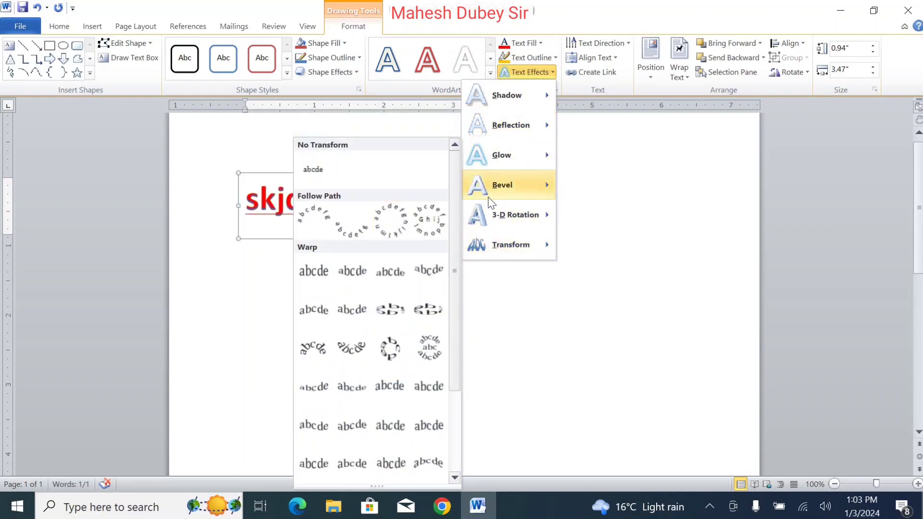
{"action": "mouse_move", "coordinate": [515, 215]}
{"action": "left_click", "coordinate": [381, 189]}
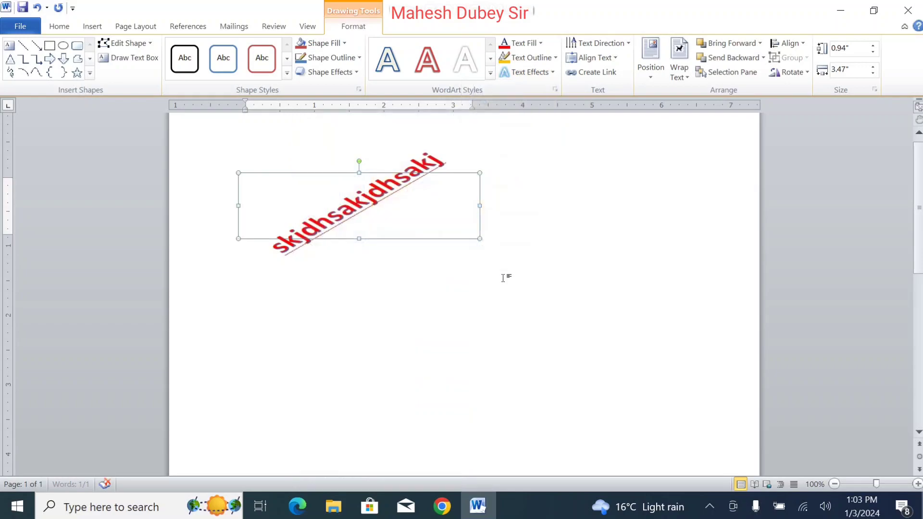
{"action": "left_click", "coordinate": [559, 314]}
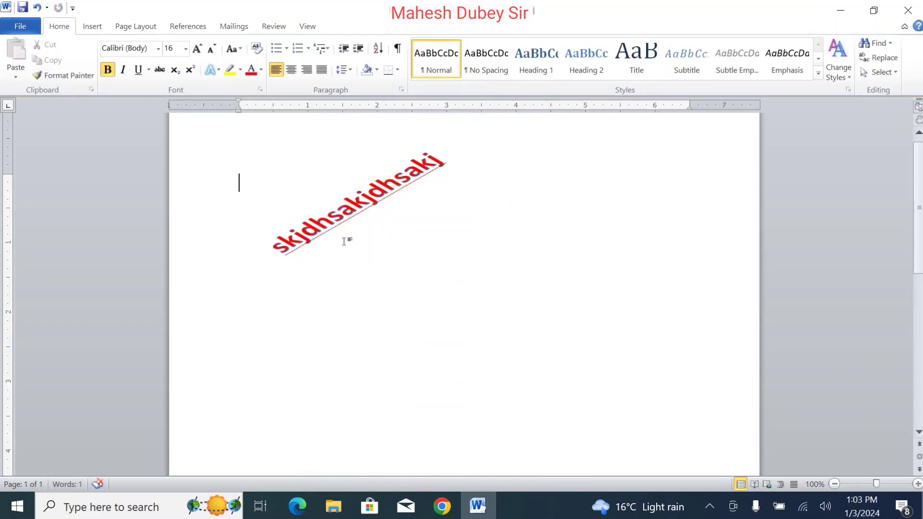
Delete the WordArt, type the presenter's name as a heading, and enlarge it to 48 pt
{"action": "left_click", "coordinate": [325, 240]}
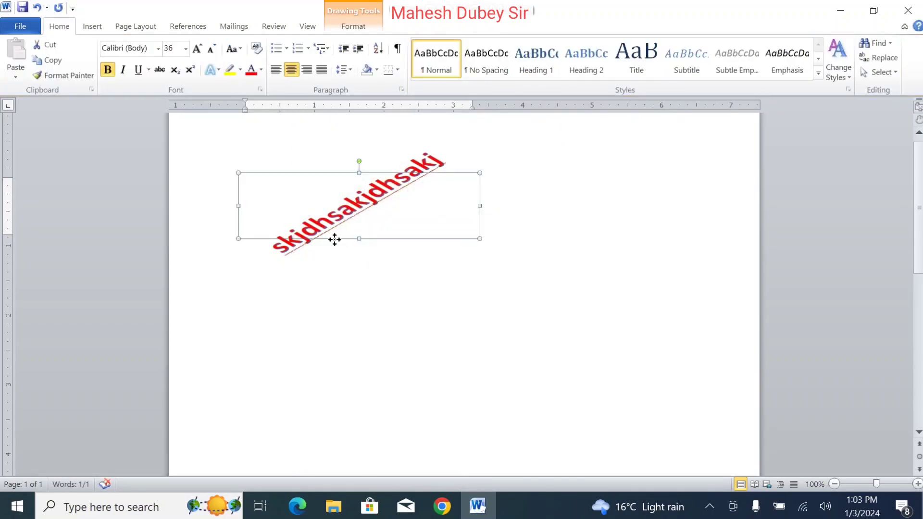
{"action": "key", "text": "Delete"}
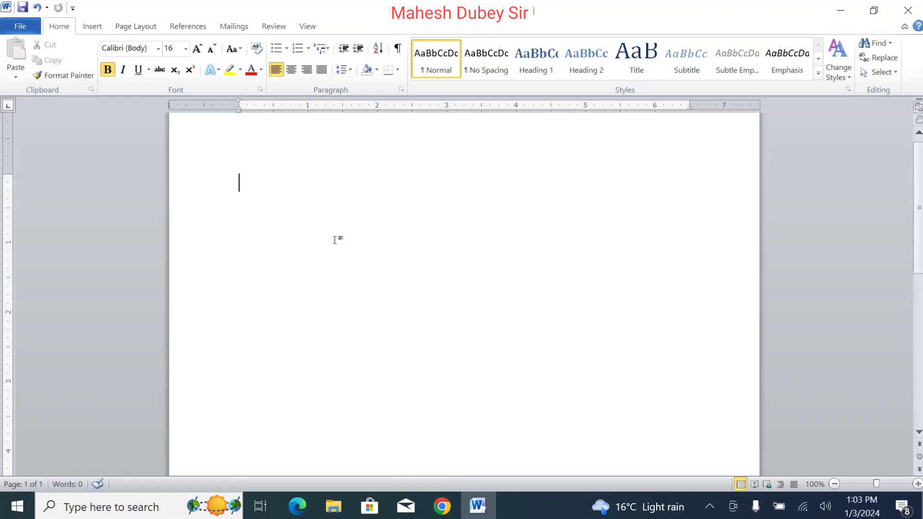
{"action": "type", "text": "Mah"}
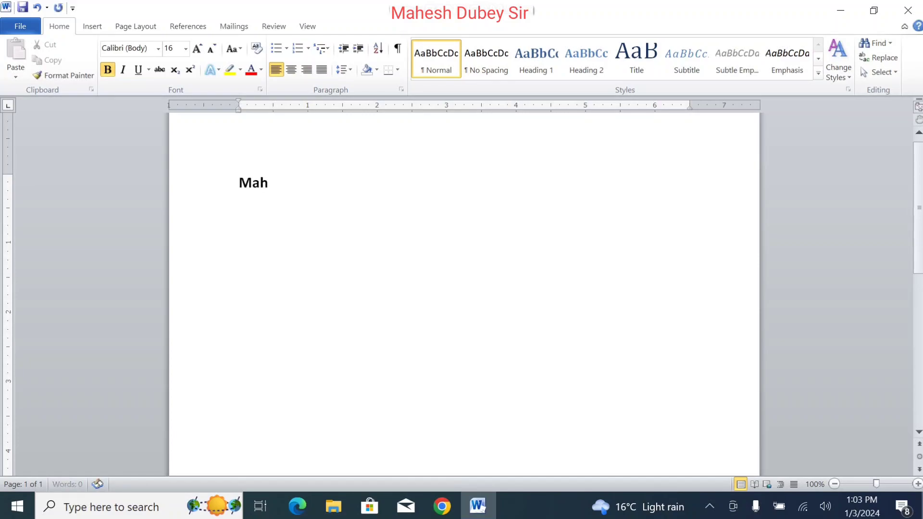
{"action": "type", "text": "esh Dubey"}
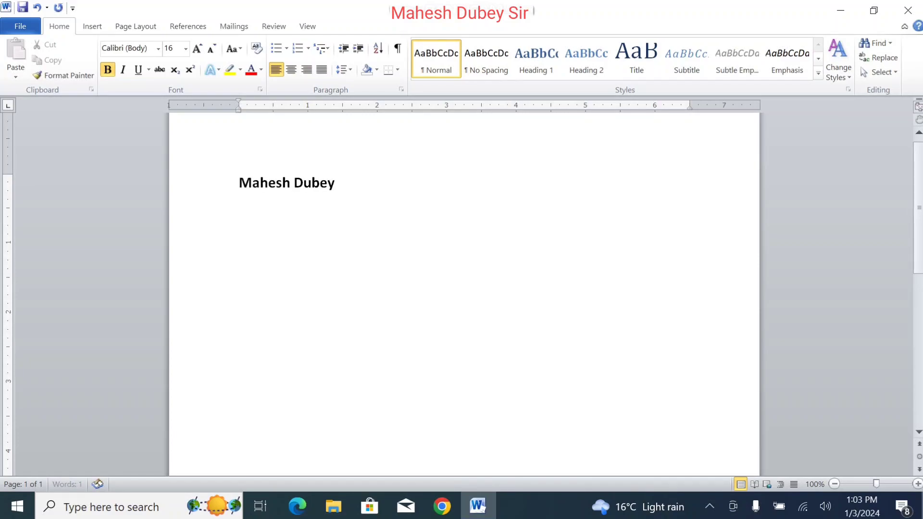
{"action": "type", "text": " Sir"}
{"action": "key", "text": "ctrl+a"}
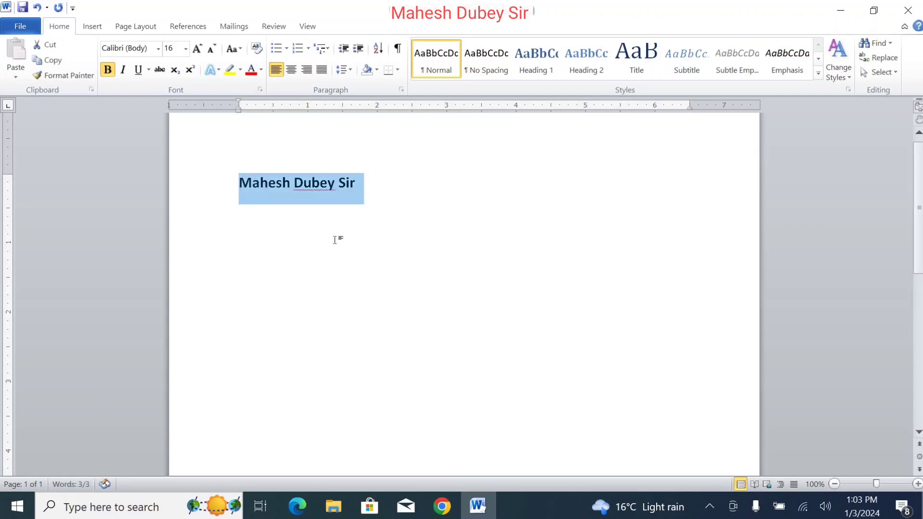
{"action": "key", "text": "ctrl+shift+period"}
{"action": "key", "text": "ctrl+shift+period"}
{"action": "key", "text": "ctrl+shift+period"}
{"action": "key", "text": "ctrl+shift+period"}
{"action": "key", "text": "ctrl+shift+period"}
{"action": "key", "text": "ctrl+shift+period"}
{"action": "key", "text": "ctrl+shift+period"}
{"action": "key", "text": "ctrl+shift+period"}
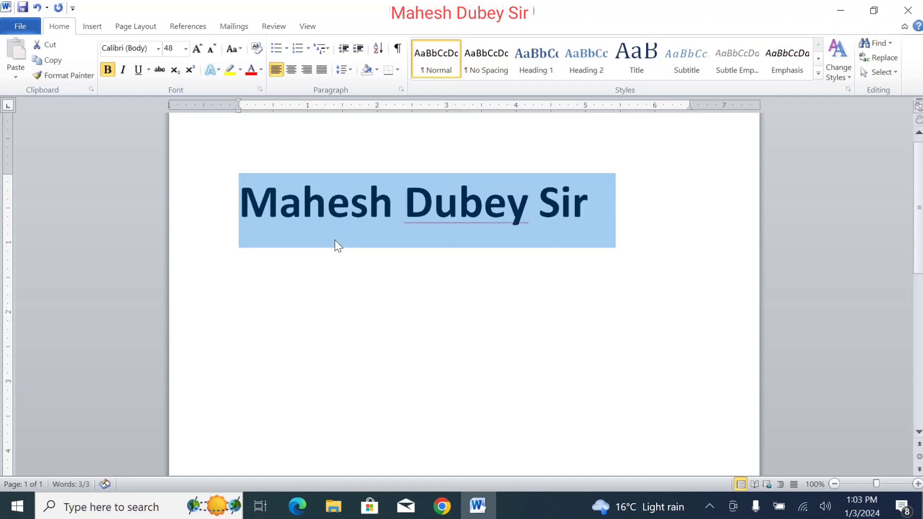
{"action": "left_click", "coordinate": [485, 231]}
{"action": "left_click", "coordinate": [164, 184]}
Give the heading a solid red text fill at 41% transparency
{"action": "left_click", "coordinate": [261, 89]}
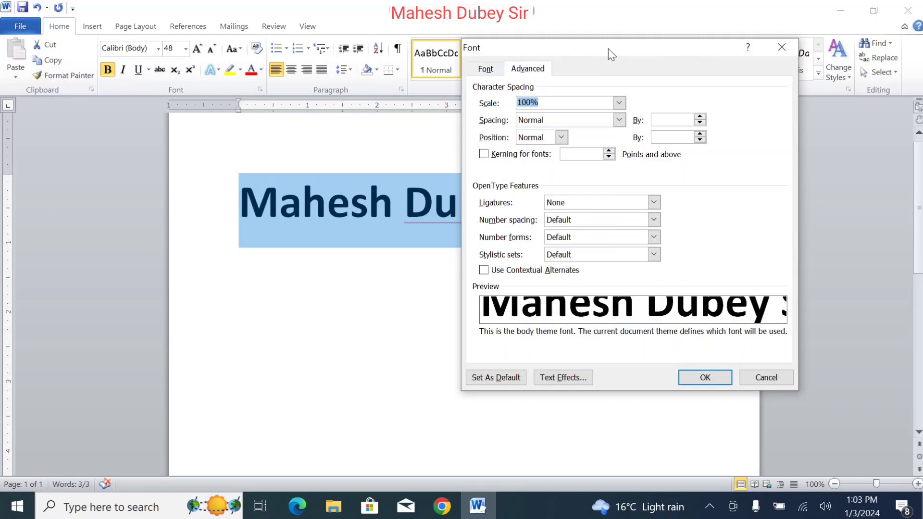
{"action": "left_click_drag", "start_coordinate": [607, 48], "coordinate": [663, 10]}
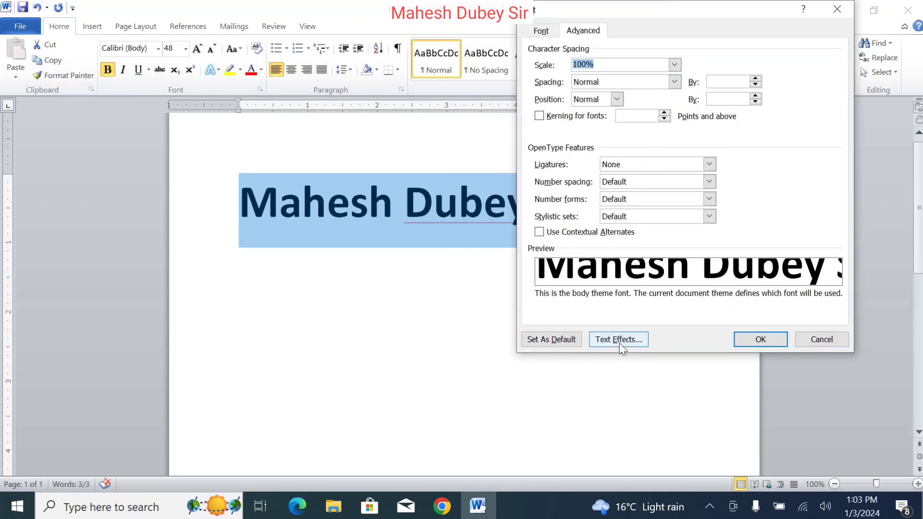
{"action": "left_click", "coordinate": [619, 340]}
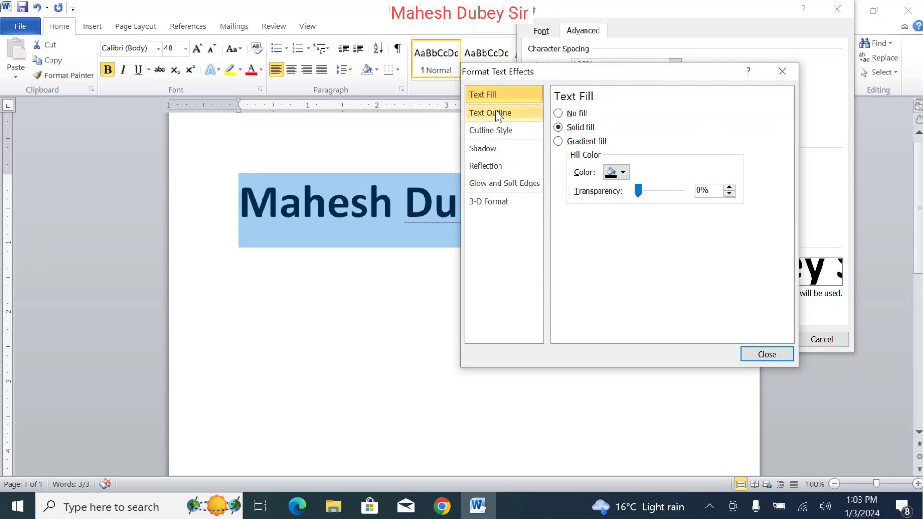
{"action": "left_click", "coordinate": [622, 173]}
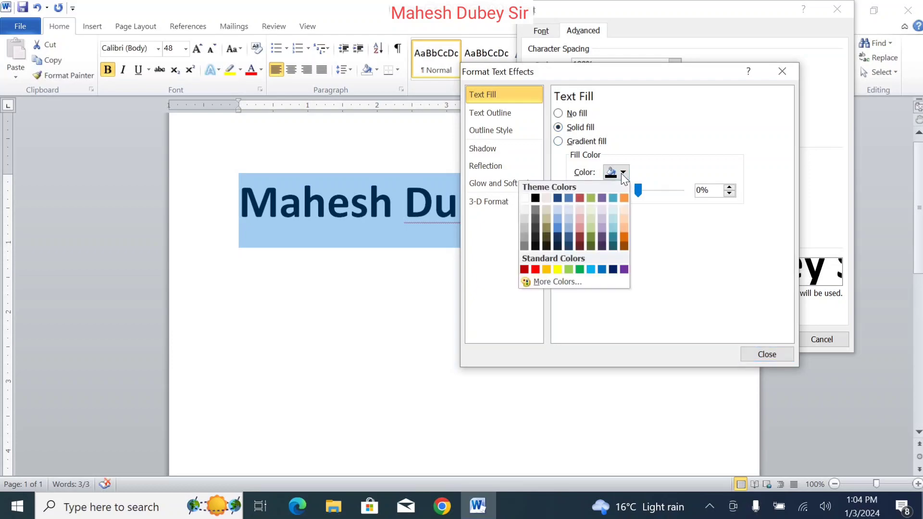
{"action": "left_click", "coordinate": [536, 270]}
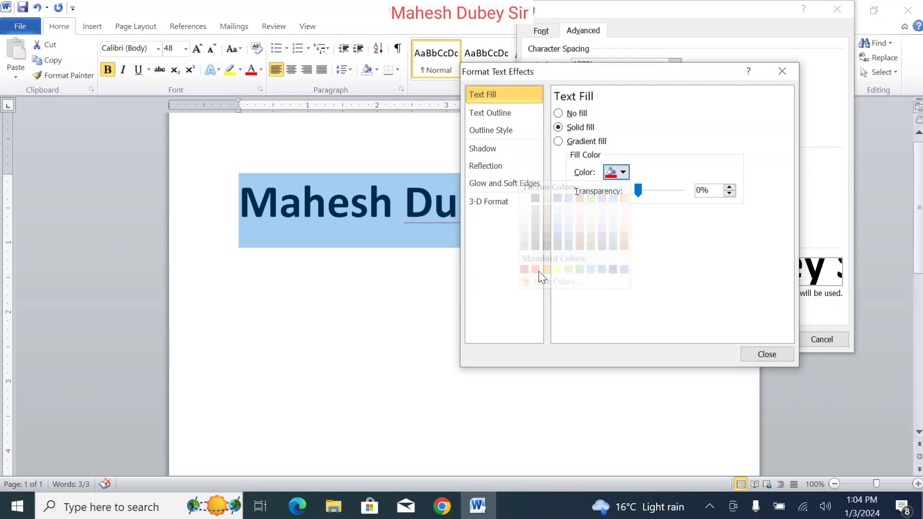
{"action": "left_click", "coordinate": [639, 193]}
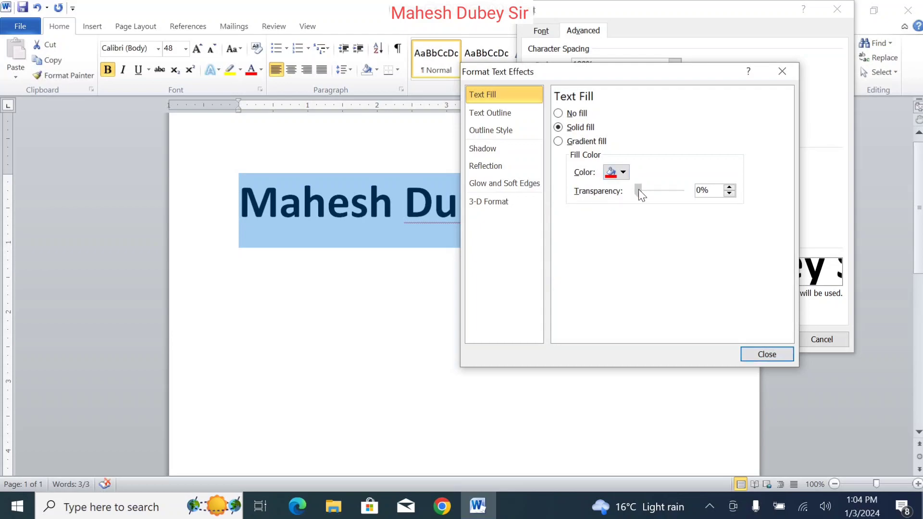
{"action": "left_click_drag", "start_coordinate": [655, 188], "coordinate": [656, 190]}
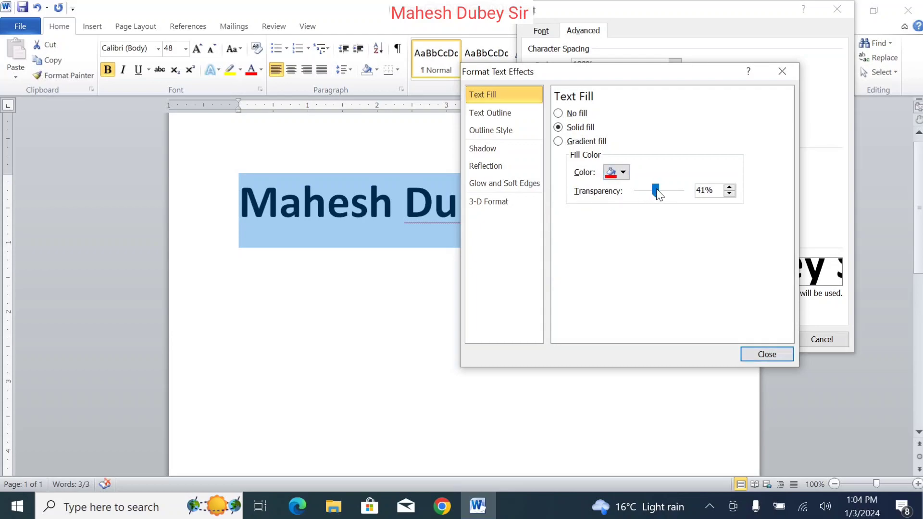
{"action": "left_click", "coordinate": [756, 358]}
{"action": "left_click", "coordinate": [754, 343]}
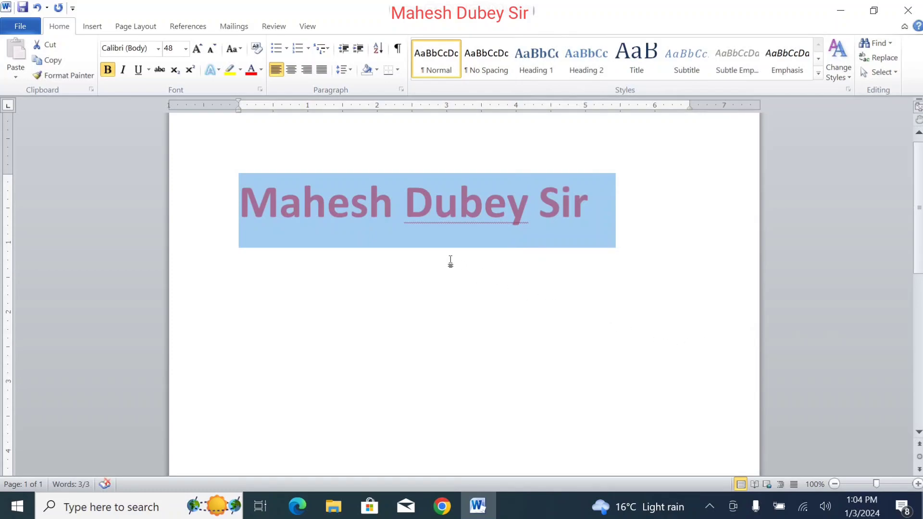
Switch the heading's text fill to the Fire preset gradient
{"action": "left_click", "coordinate": [422, 249]}
{"action": "left_click", "coordinate": [627, 216]}
{"action": "left_click_drag", "start_coordinate": [628, 217], "coordinate": [239, 190]}
{"action": "left_click", "coordinate": [260, 90]}
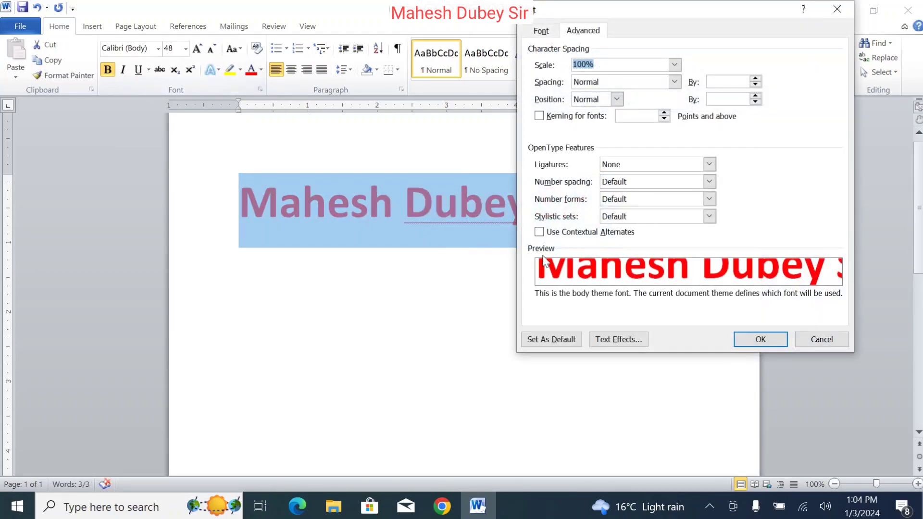
{"action": "left_click", "coordinate": [624, 342]}
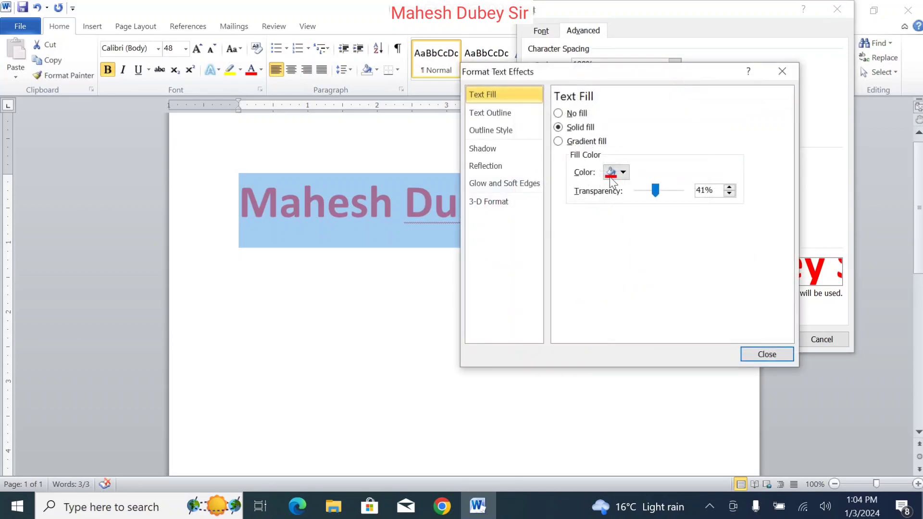
{"action": "left_click", "coordinate": [559, 142]}
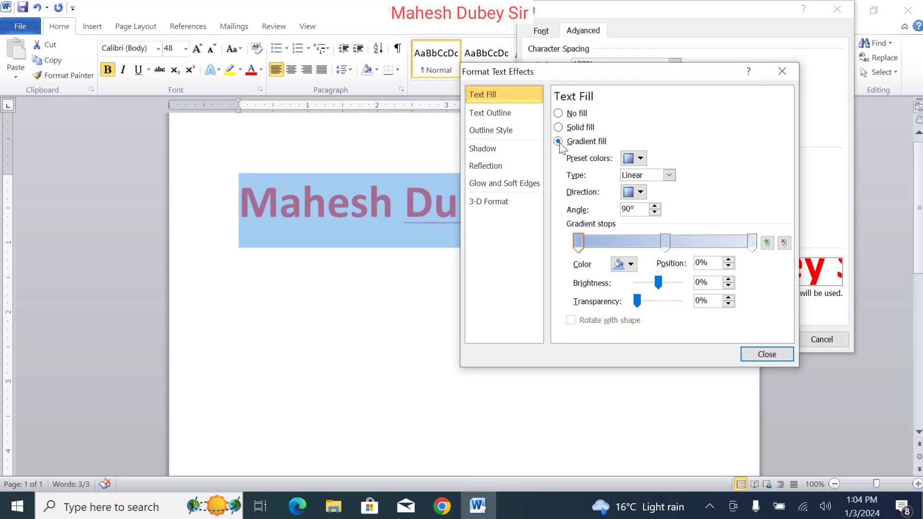
{"action": "left_click", "coordinate": [641, 158]}
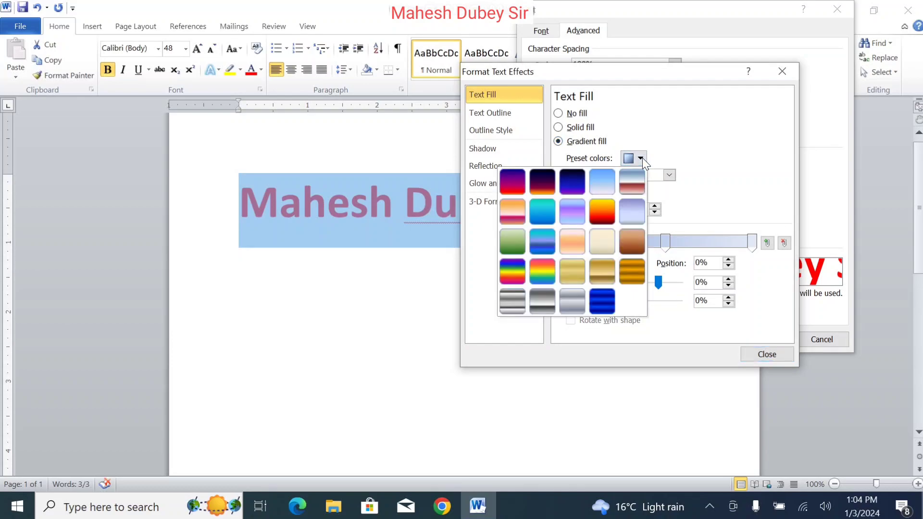
{"action": "left_click", "coordinate": [598, 217]}
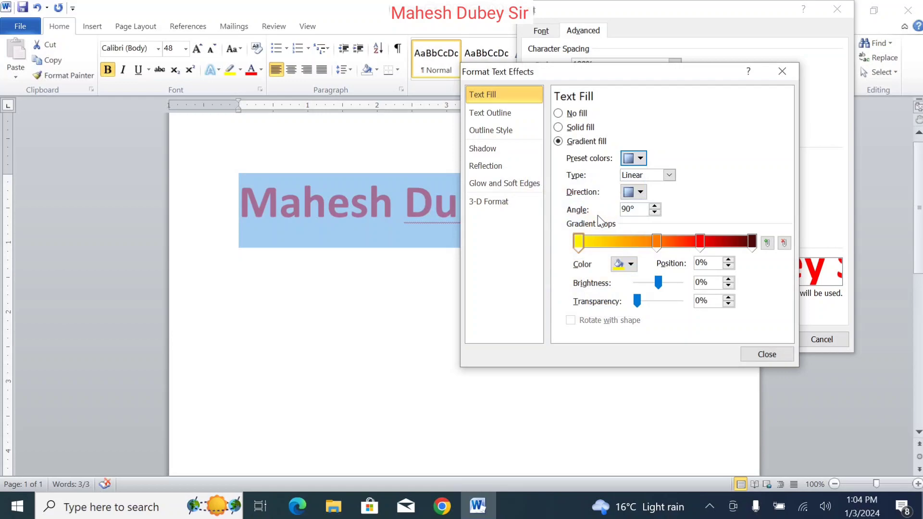
Recolour the gradient stops: green at 21%, navy at 70%, yellow at 100%
{"action": "left_click", "coordinate": [614, 240]}
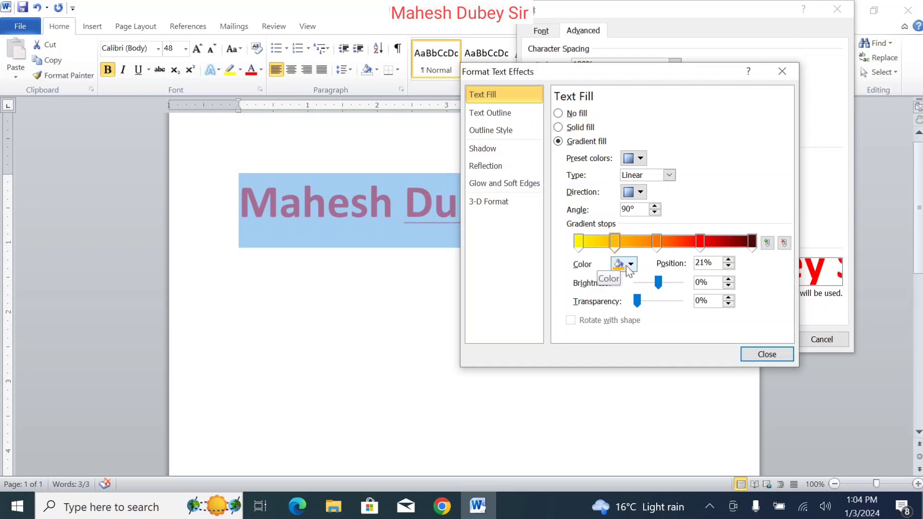
{"action": "left_click", "coordinate": [625, 265]}
{"action": "left_click", "coordinate": [587, 361]}
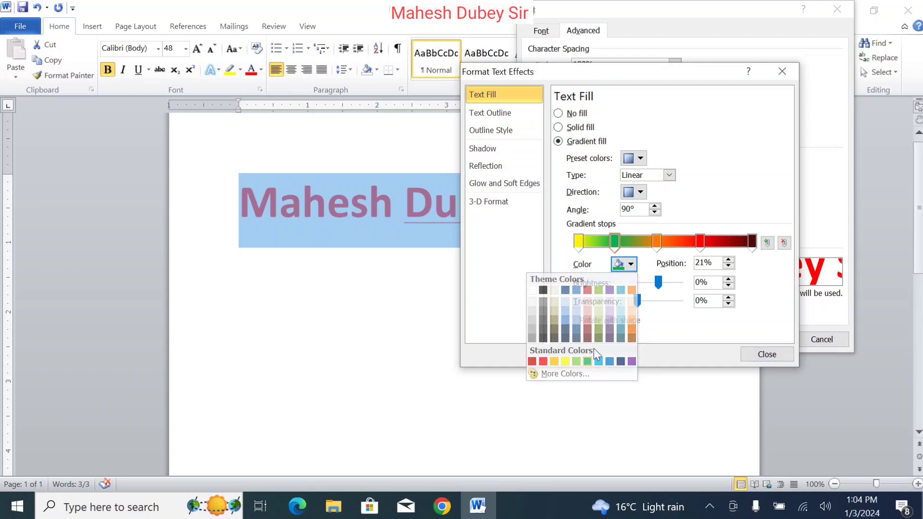
{"action": "left_click", "coordinate": [700, 241]}
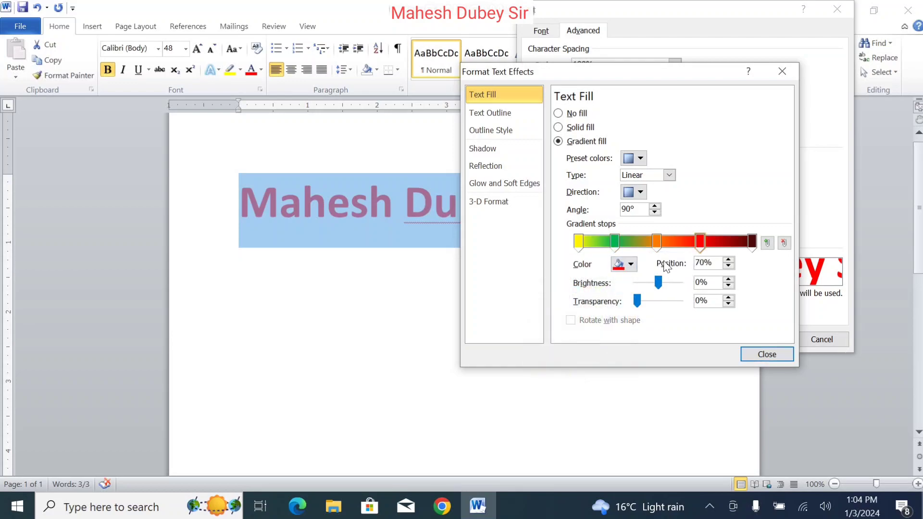
{"action": "left_click", "coordinate": [629, 267]}
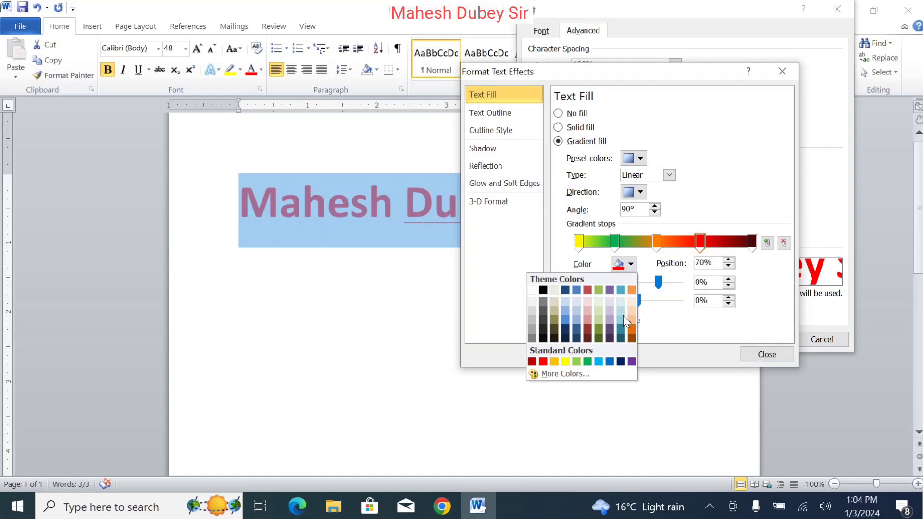
{"action": "left_click", "coordinate": [621, 361]}
{"action": "left_click", "coordinate": [753, 243]}
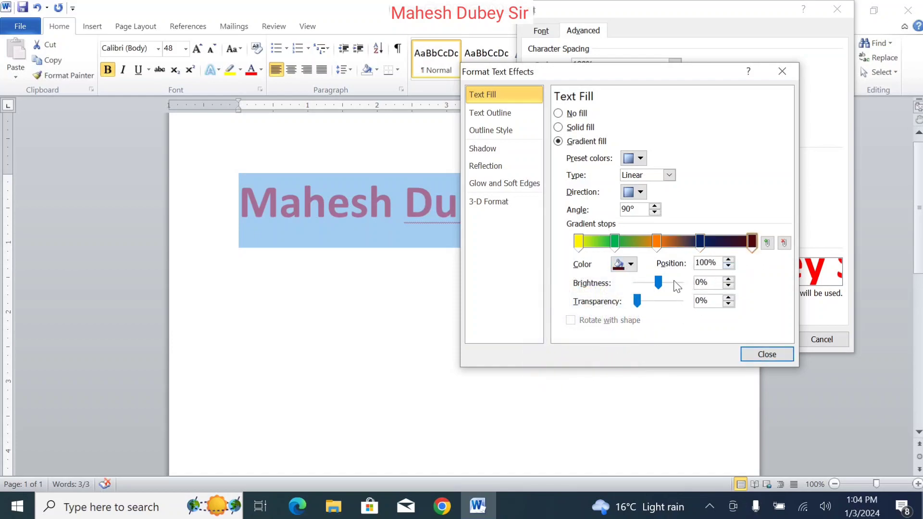
{"action": "left_click", "coordinate": [631, 264]}
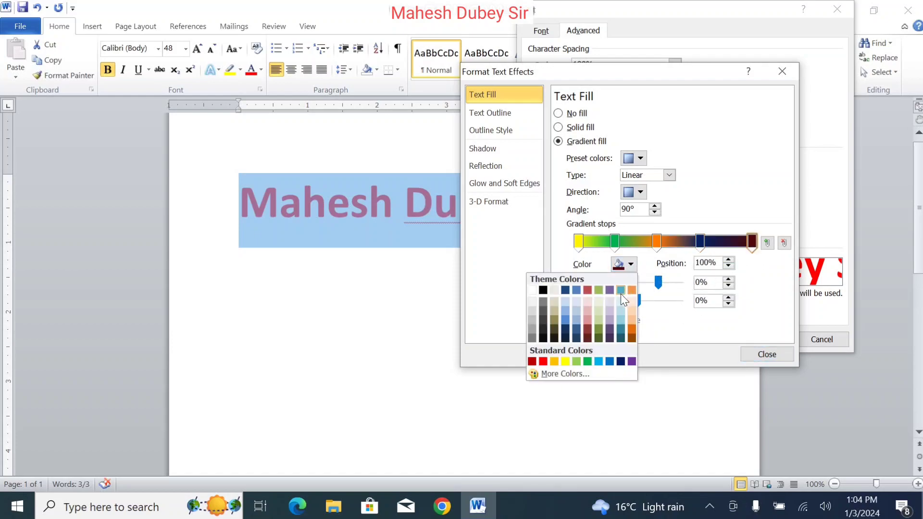
{"action": "left_click", "coordinate": [569, 361]}
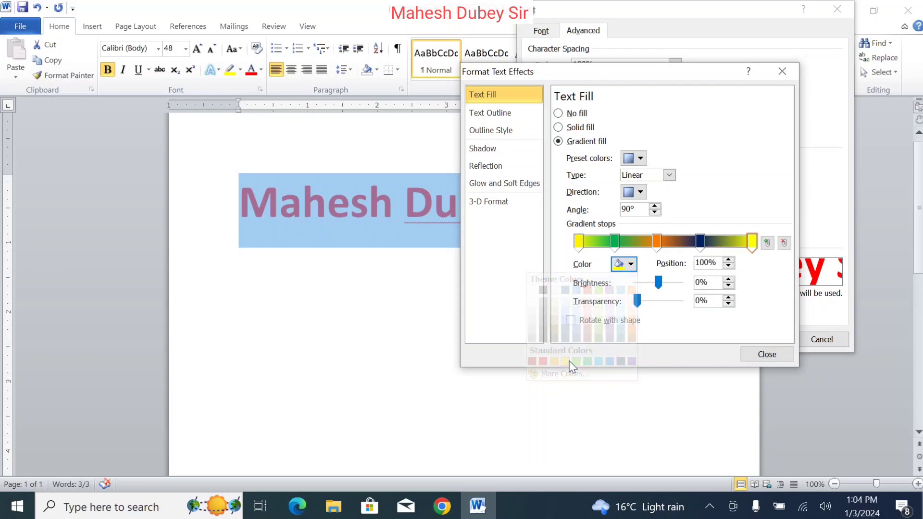
{"action": "left_click", "coordinate": [766, 353]}
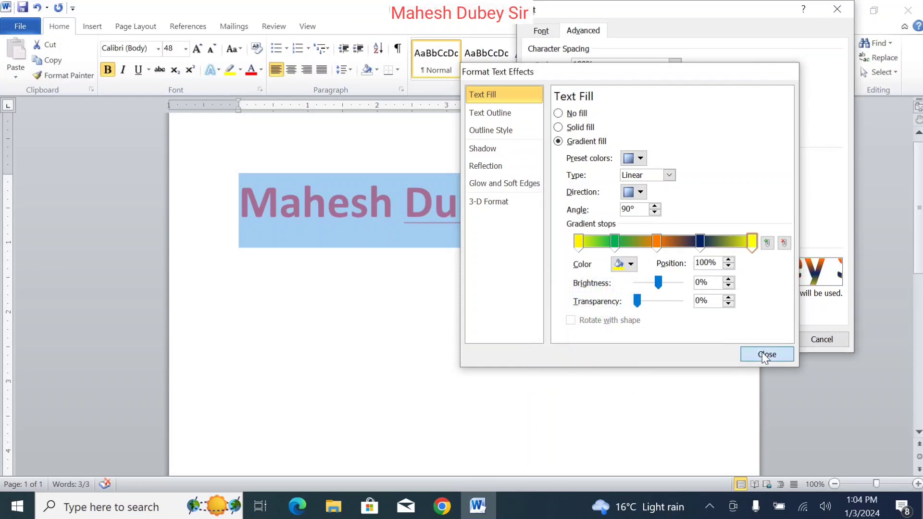
{"action": "left_click", "coordinate": [761, 339]}
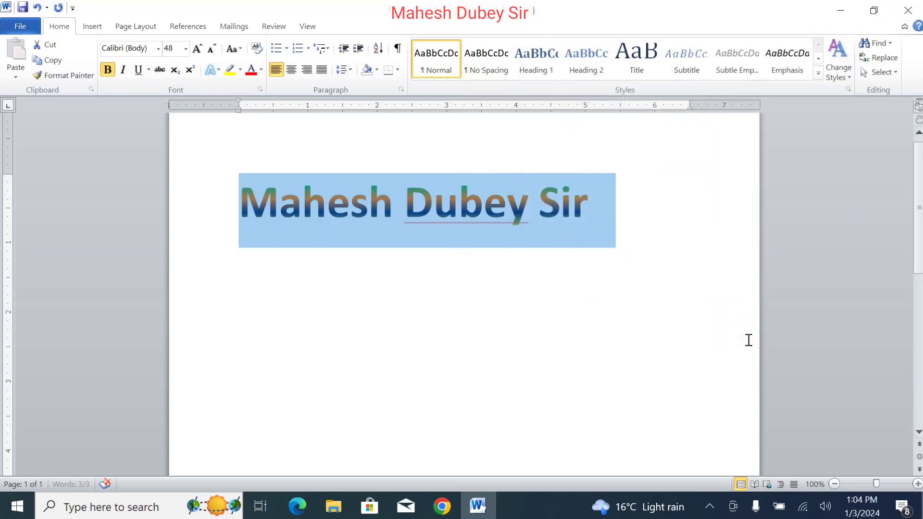
Darken the 21% stop to -85% brightness with 36% transparency
{"action": "left_click", "coordinate": [526, 242]}
{"action": "left_click_drag", "start_coordinate": [613, 215], "coordinate": [262, 197]}
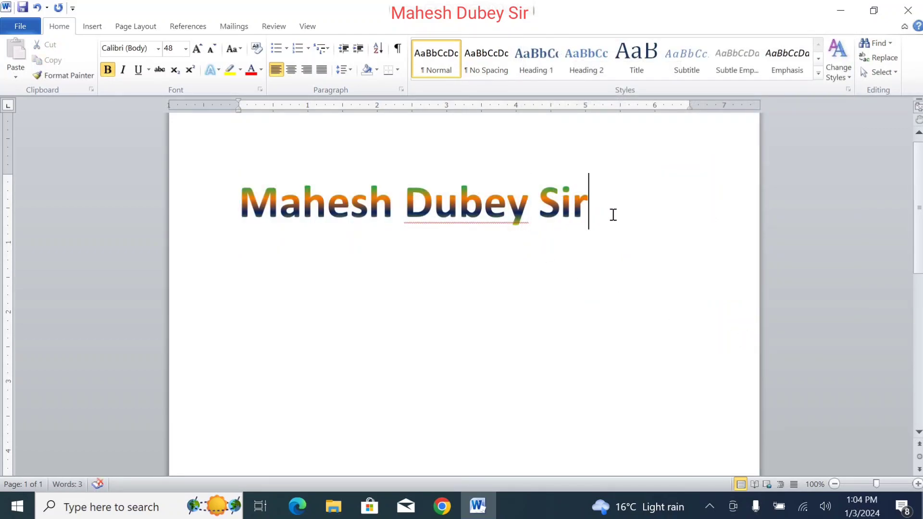
{"action": "key", "text": "ctrl+d"}
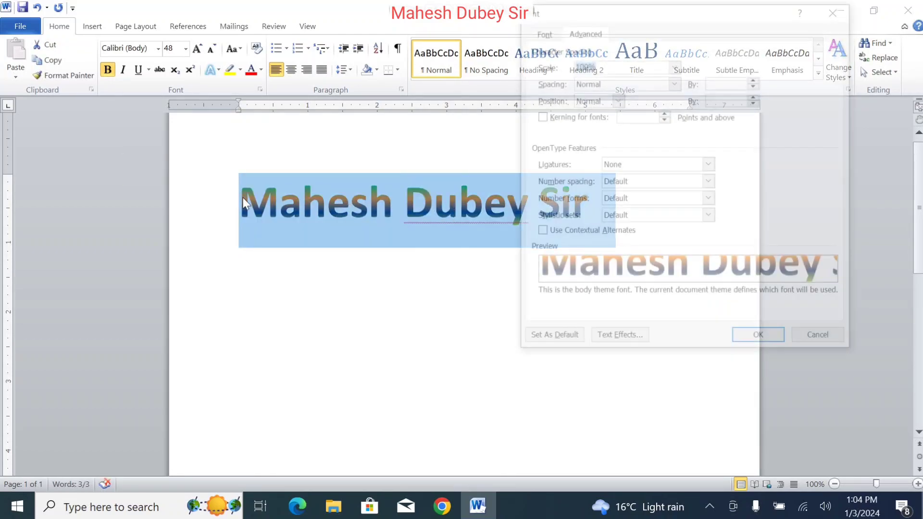
{"action": "left_click", "coordinate": [621, 342]}
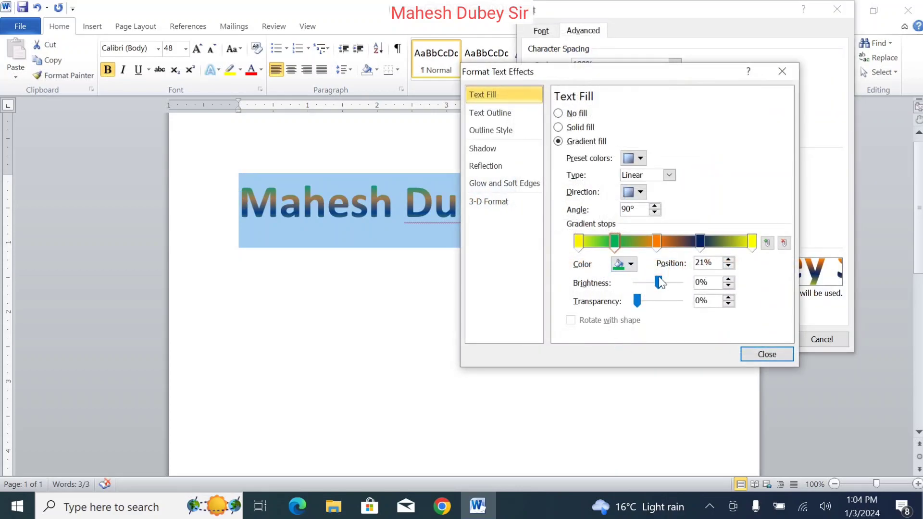
{"action": "mouse_move", "coordinate": [658, 282]}
{"action": "left_mouse_down"}
{"action": "mouse_move", "coordinate": [643, 284]}
{"action": "mouse_move", "coordinate": [653, 300]}
{"action": "left_mouse_up"}
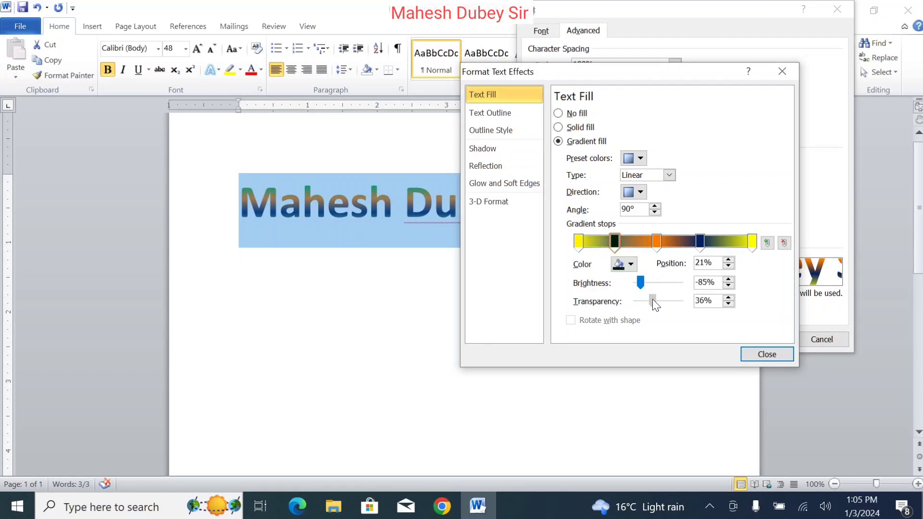
{"action": "left_click", "coordinate": [764, 355]}
{"action": "left_click", "coordinate": [754, 342]}
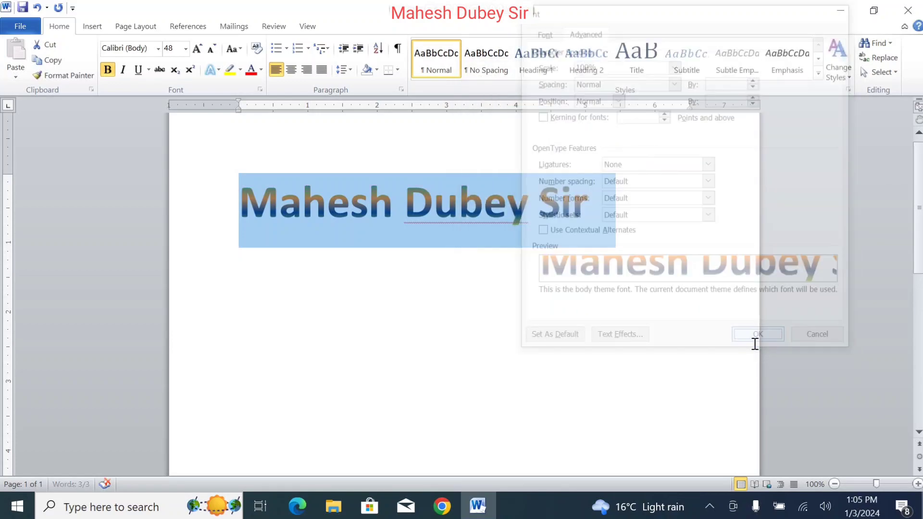
{"action": "left_click", "coordinate": [546, 243]}
{"action": "key", "text": "ctrl+a"}
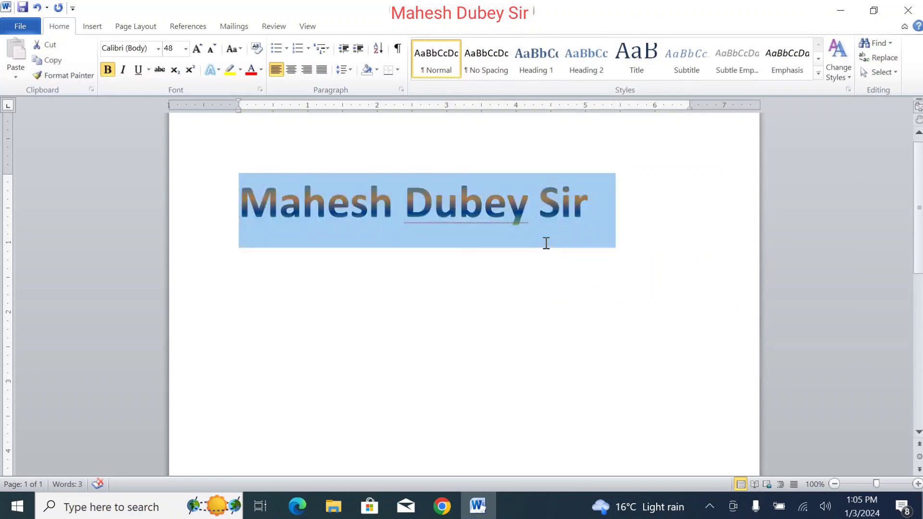
{"action": "key", "text": "ctrl+d"}
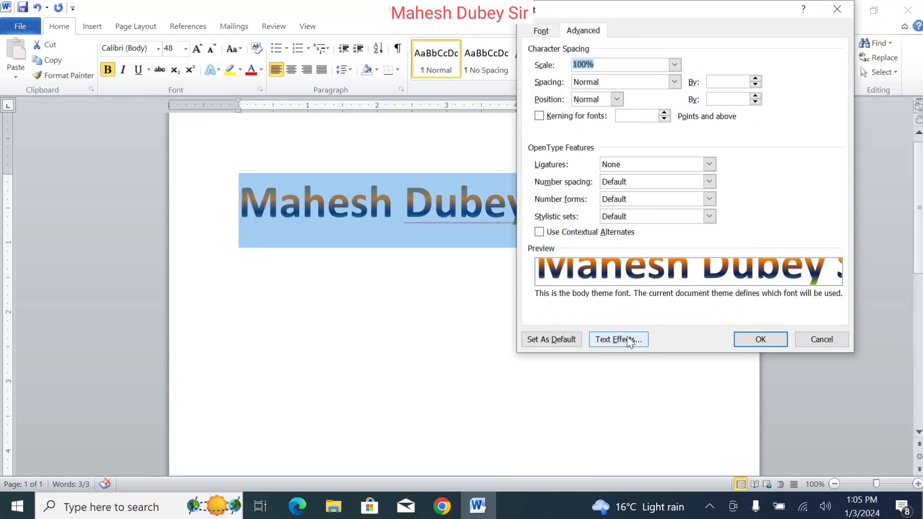
Give the heading a Fire preset gradient text outline instead of a yellow solid line
{"action": "left_click", "coordinate": [618, 340]}
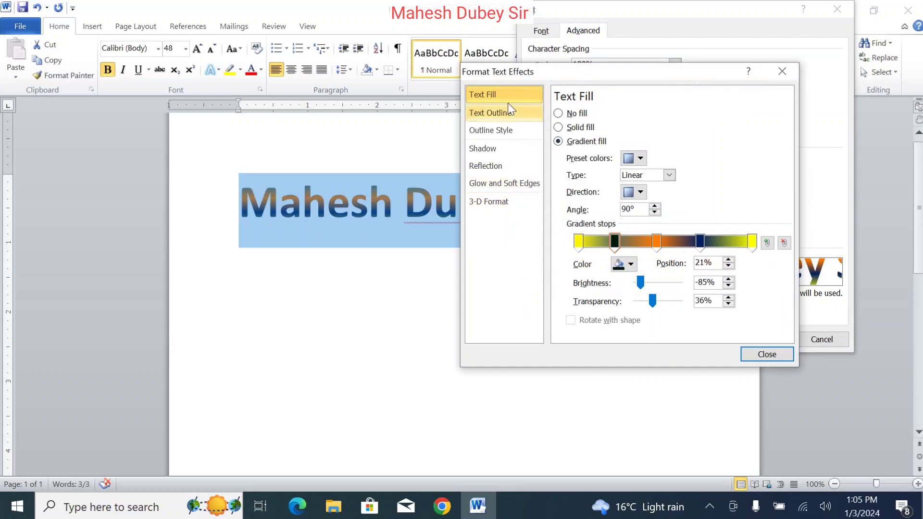
{"action": "left_click", "coordinate": [492, 112]}
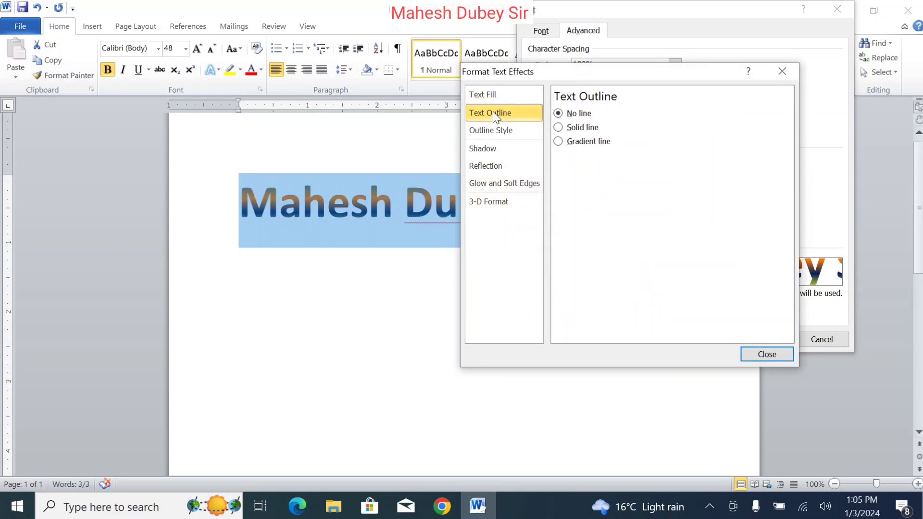
{"action": "left_click", "coordinate": [567, 128]}
{"action": "left_click", "coordinate": [610, 159]}
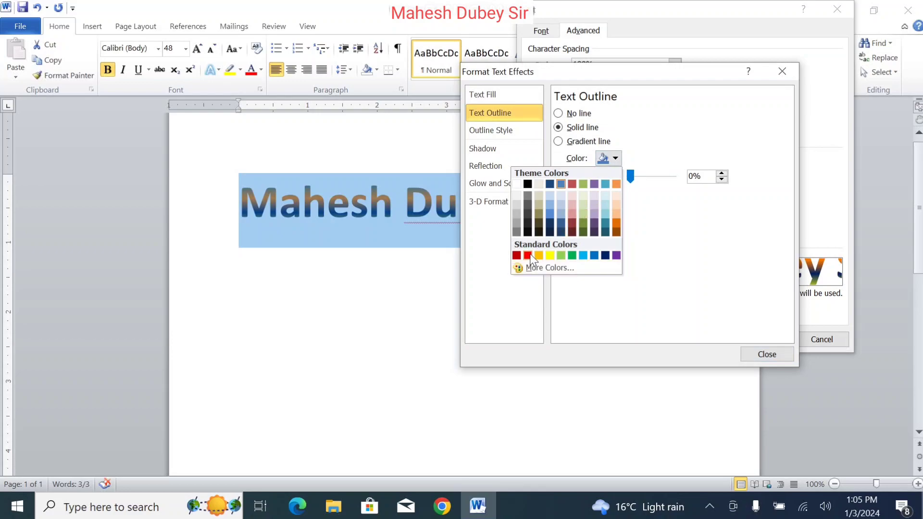
{"action": "left_click", "coordinate": [553, 256]}
{"action": "left_click", "coordinate": [581, 143]}
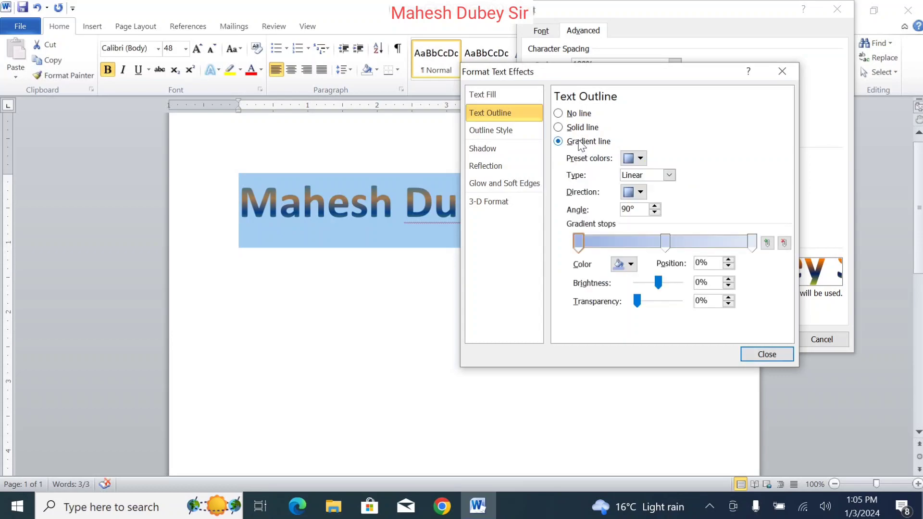
{"action": "left_click", "coordinate": [642, 159]}
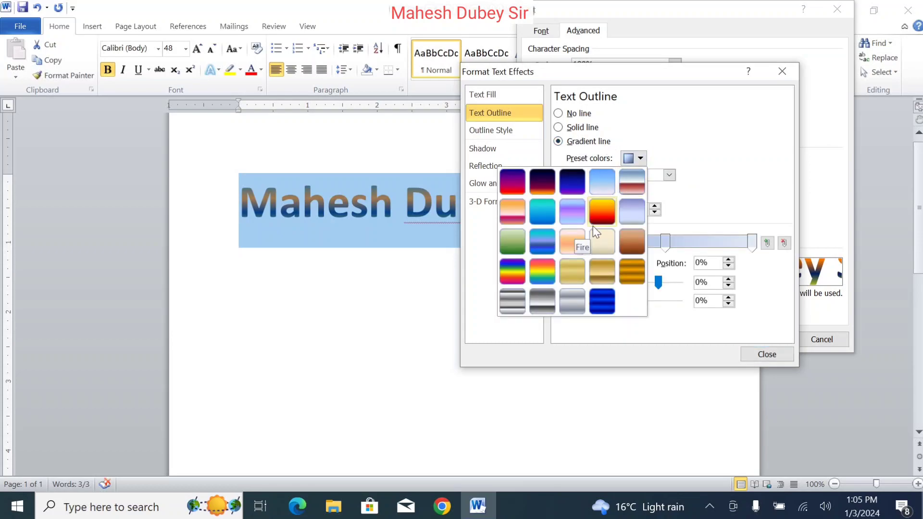
{"action": "left_click", "coordinate": [601, 214]}
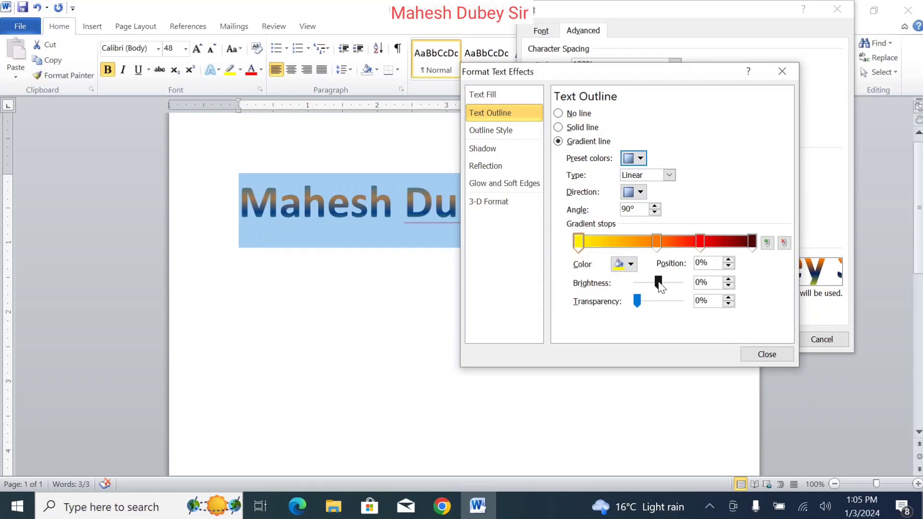
{"action": "left_click", "coordinate": [744, 354]}
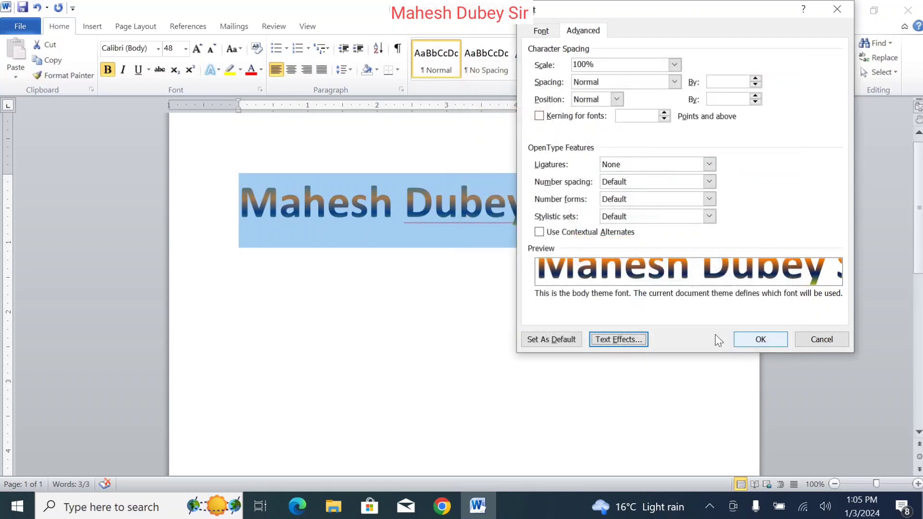
{"action": "left_click", "coordinate": [744, 336]}
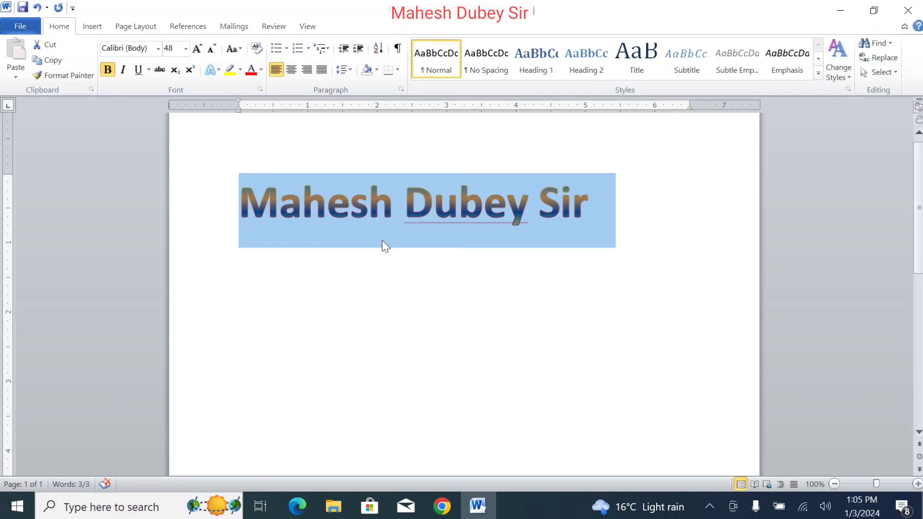
{"action": "left_click", "coordinate": [394, 244]}
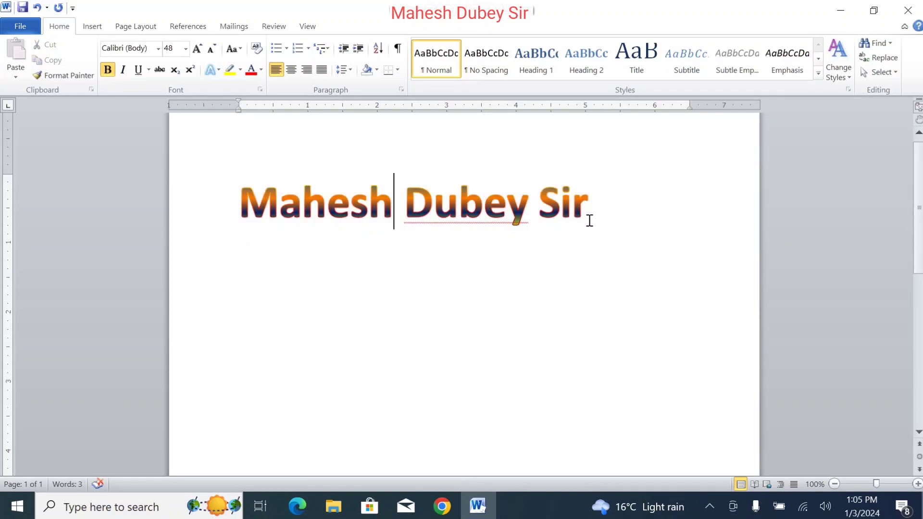
{"action": "left_click_drag", "start_coordinate": [589, 221], "coordinate": [192, 173]}
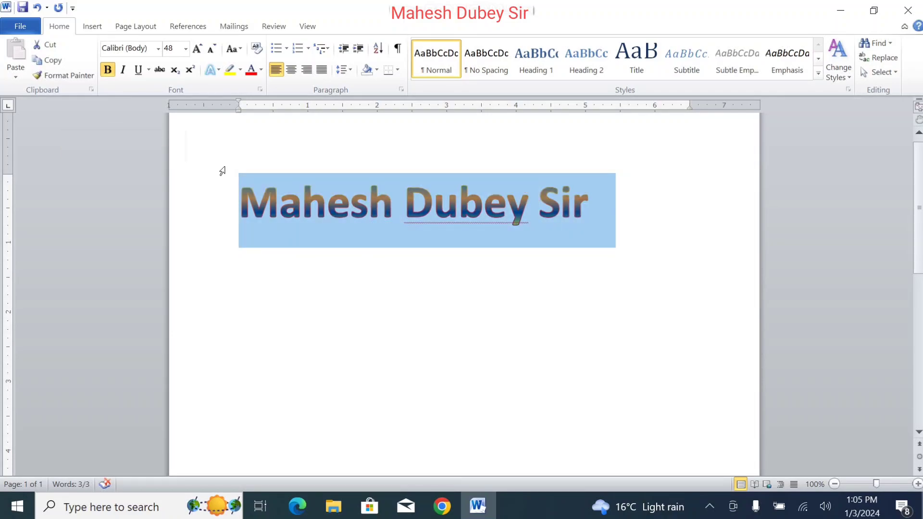
Add an inner shadow preset to the heading and raise its blur to 23 pt
{"action": "left_click", "coordinate": [264, 90]}
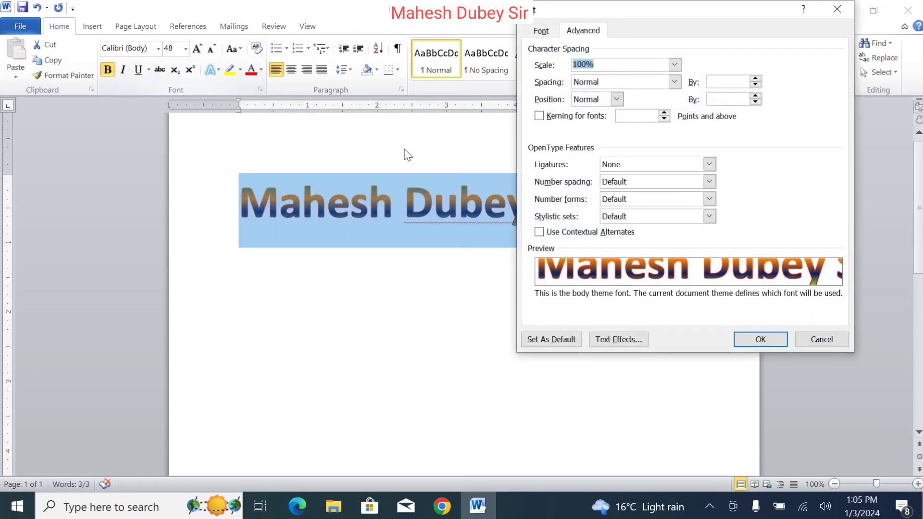
{"action": "left_click", "coordinate": [610, 338]}
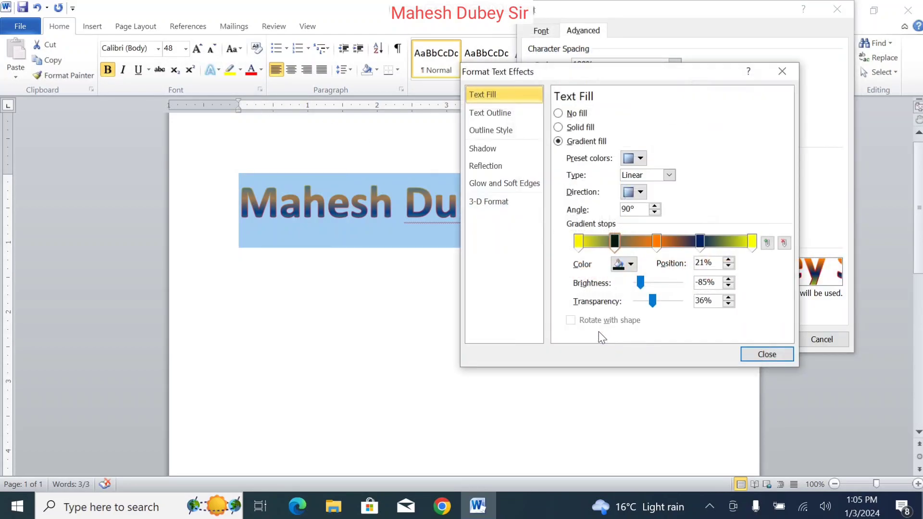
{"action": "left_click", "coordinate": [497, 129]}
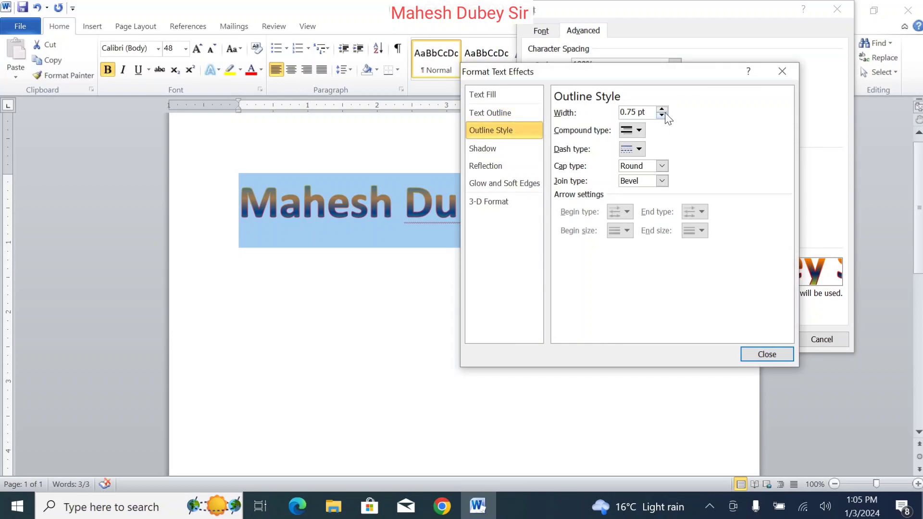
{"action": "left_click", "coordinate": [638, 130]}
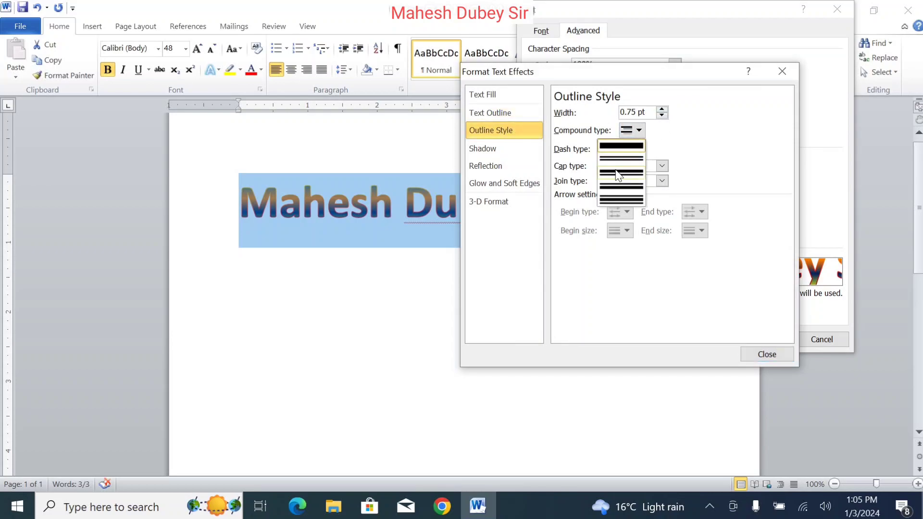
{"action": "left_click", "coordinate": [610, 291]}
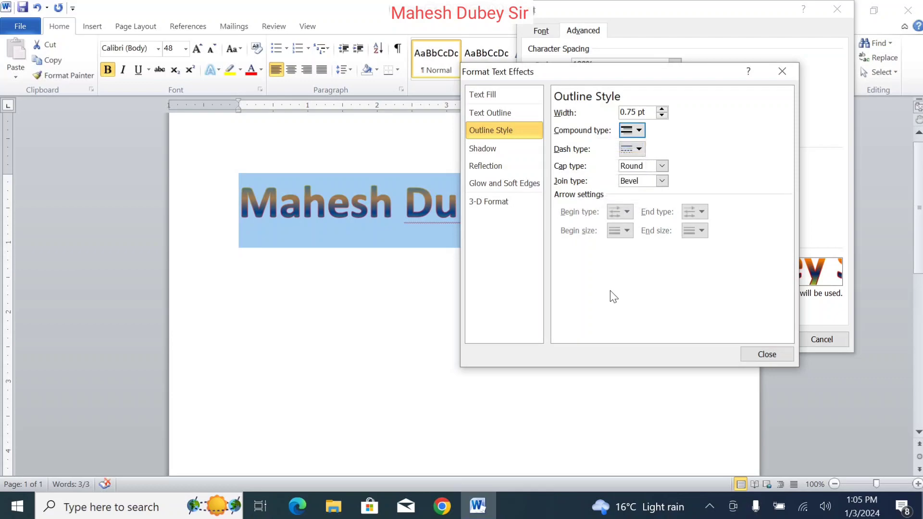
{"action": "left_click", "coordinate": [481, 147]}
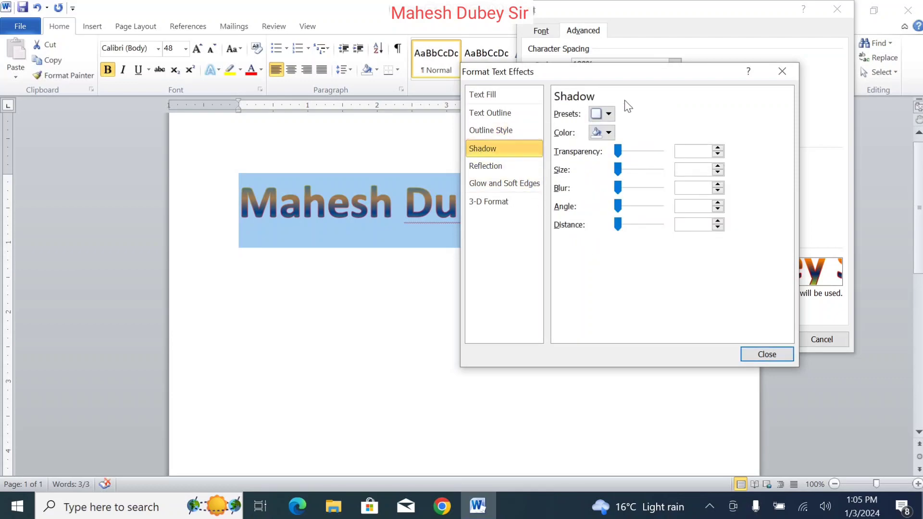
{"action": "left_click", "coordinate": [610, 113]}
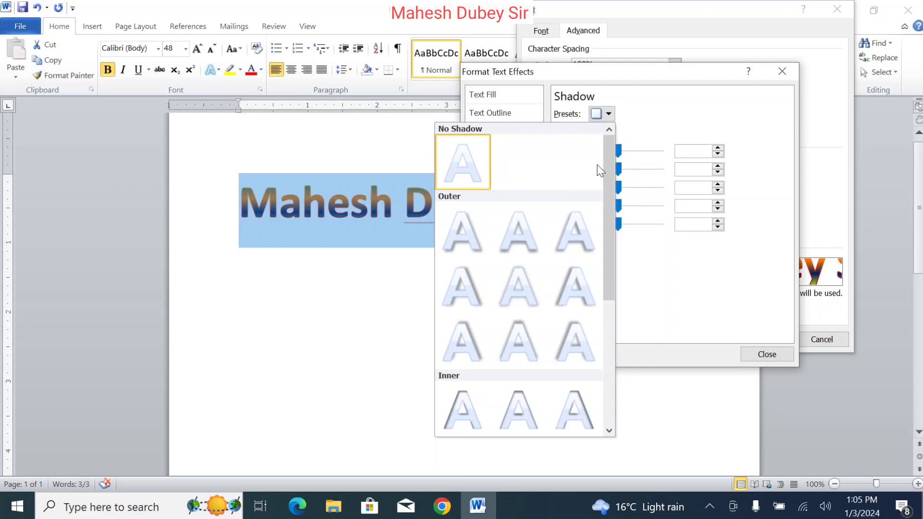
{"action": "left_click_drag", "start_coordinate": [605, 214], "coordinate": [603, 338]}
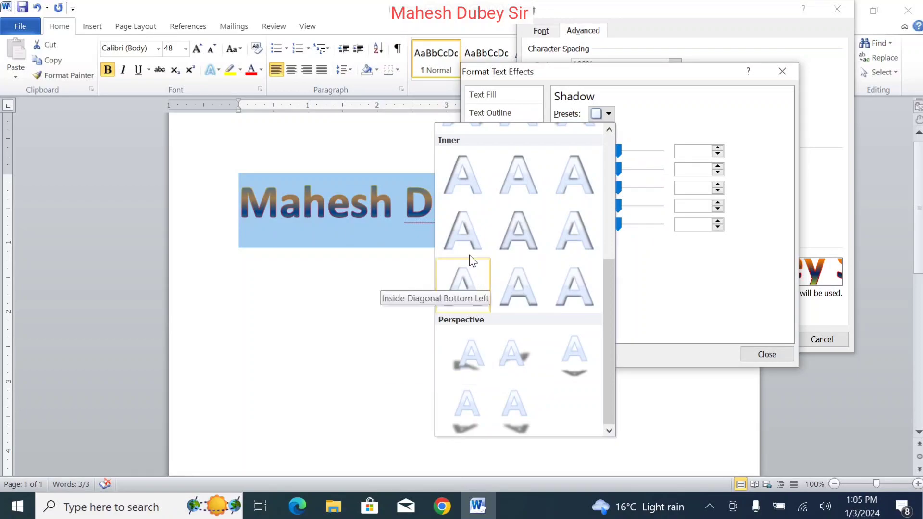
{"action": "left_click", "coordinate": [469, 219]}
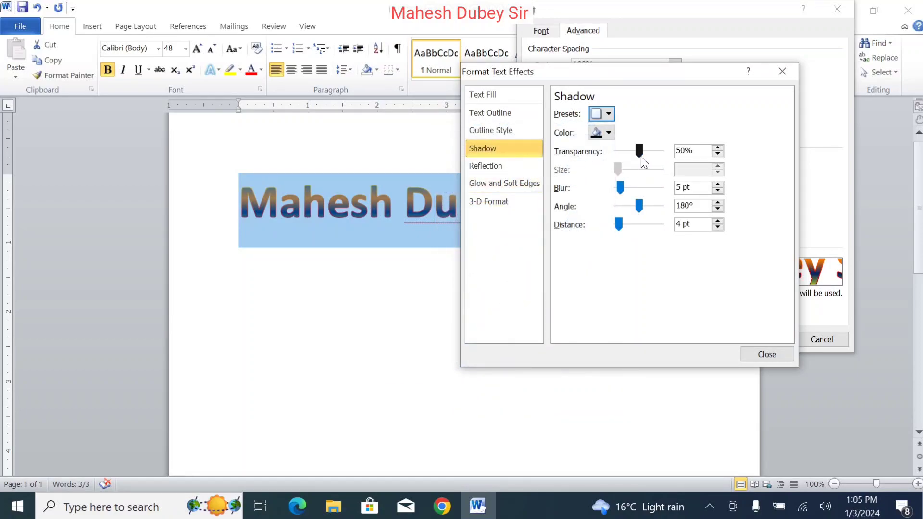
{"action": "left_click_drag", "start_coordinate": [620, 187], "coordinate": [628, 188]}
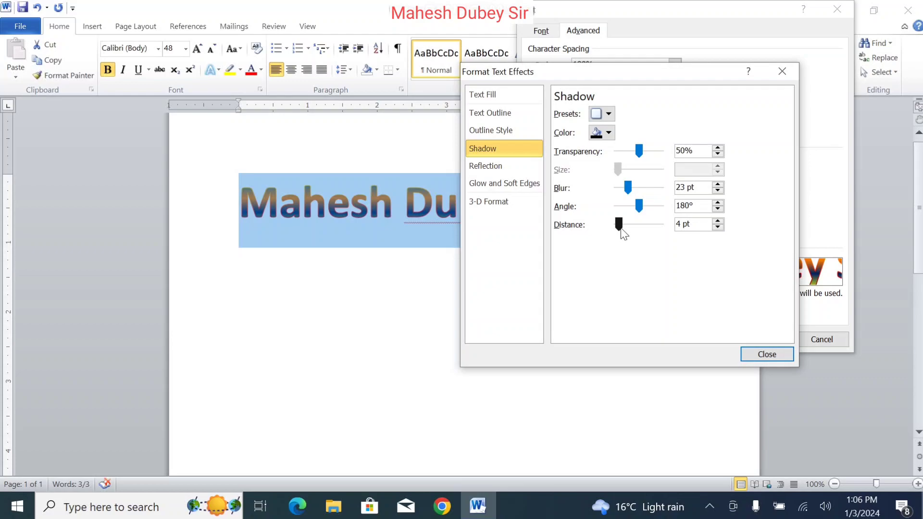
{"action": "left_click", "coordinate": [760, 355]}
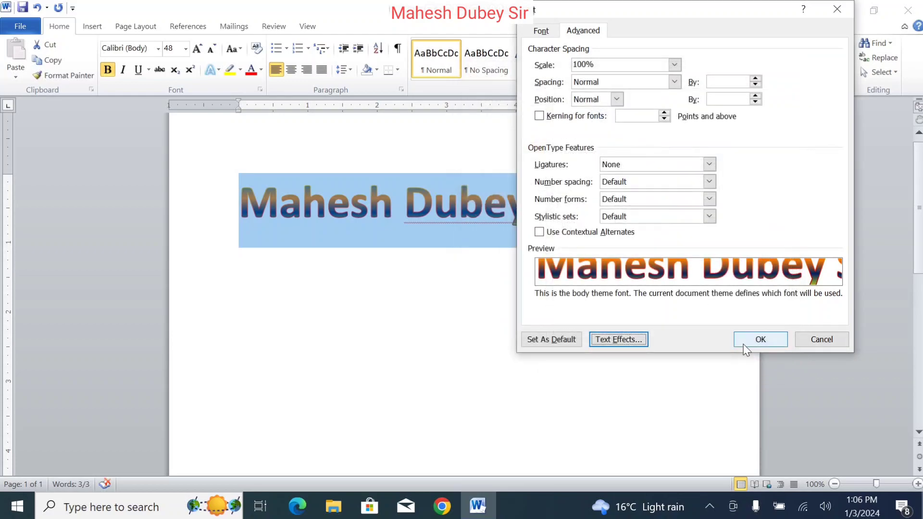
{"action": "left_click", "coordinate": [745, 336]}
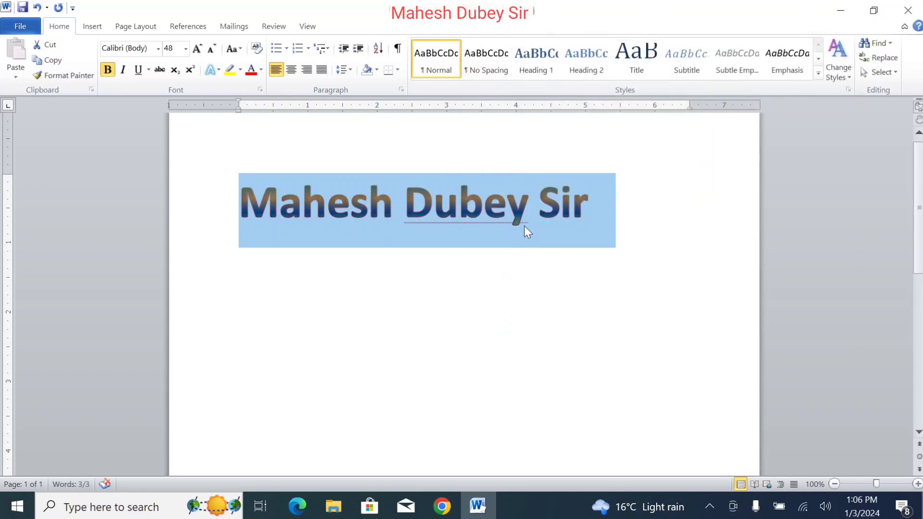
Apply the Half Reflection, touching preset to the heading (40% transparency, 58% size)
{"action": "left_click", "coordinate": [525, 226]}
{"action": "left_click", "coordinate": [608, 216]}
{"action": "left_click_drag", "start_coordinate": [608, 216], "coordinate": [244, 168]}
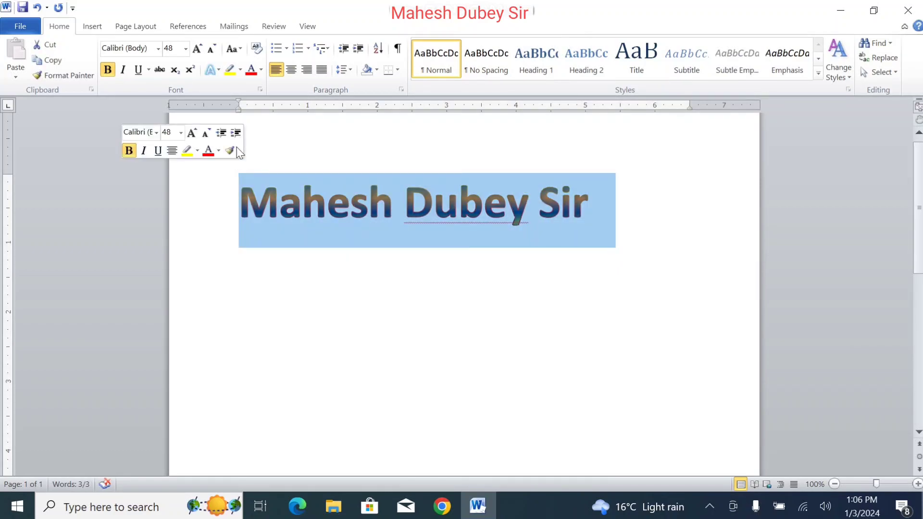
{"action": "key", "text": "ctrl+d"}
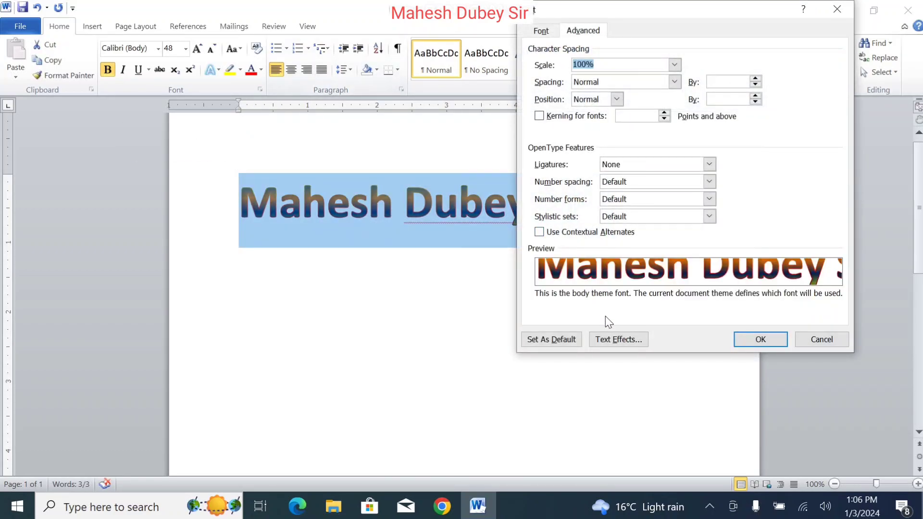
{"action": "left_click", "coordinate": [613, 338]}
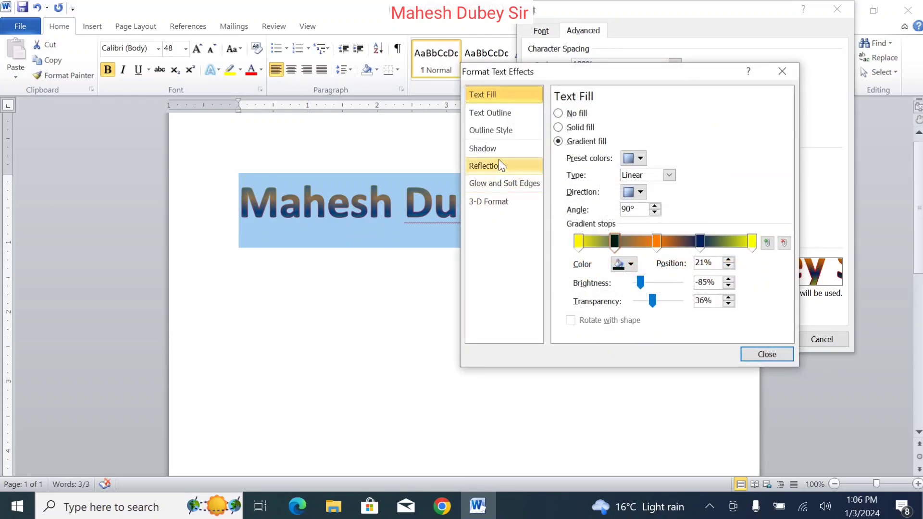
{"action": "left_click", "coordinate": [503, 166]}
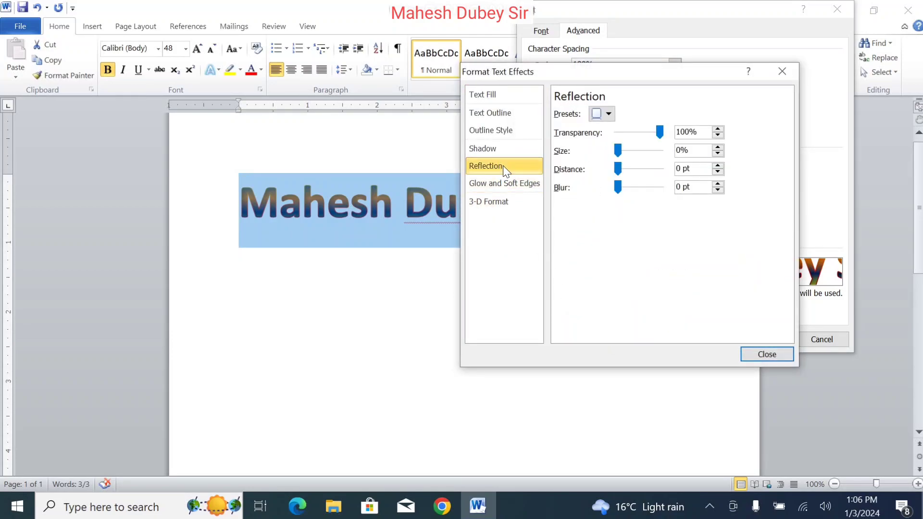
{"action": "left_click", "coordinate": [609, 115]}
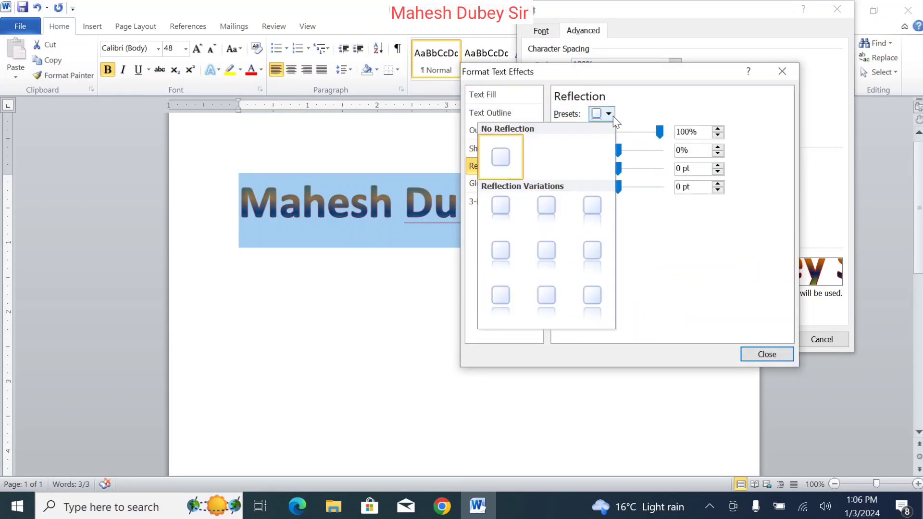
{"action": "left_click", "coordinate": [553, 213]}
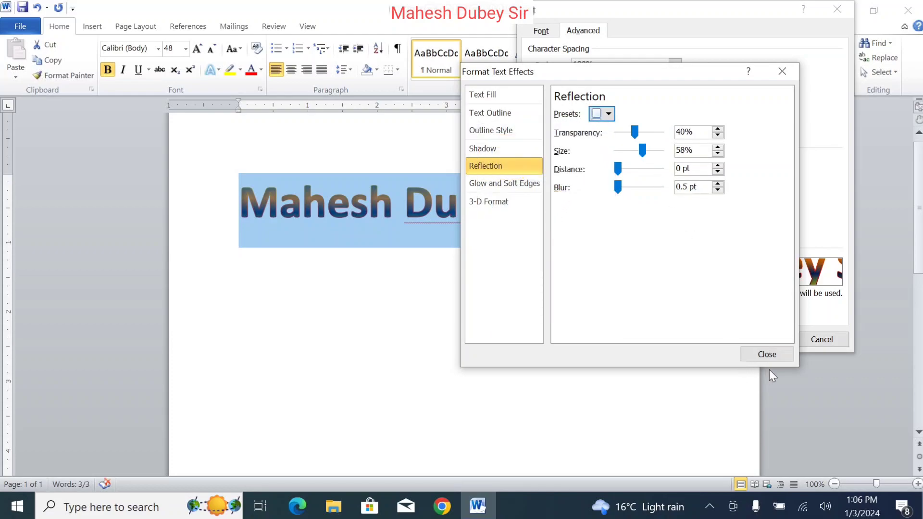
{"action": "left_click", "coordinate": [767, 355]}
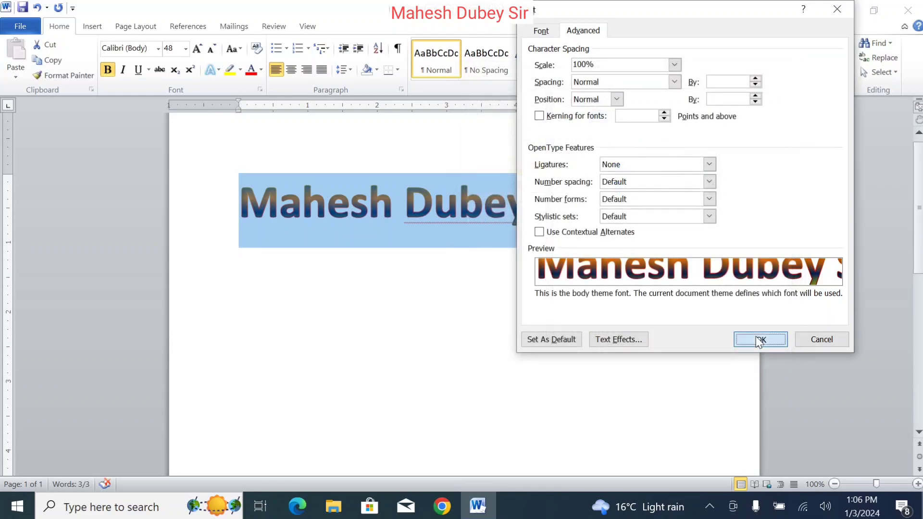
{"action": "left_click", "coordinate": [760, 339]}
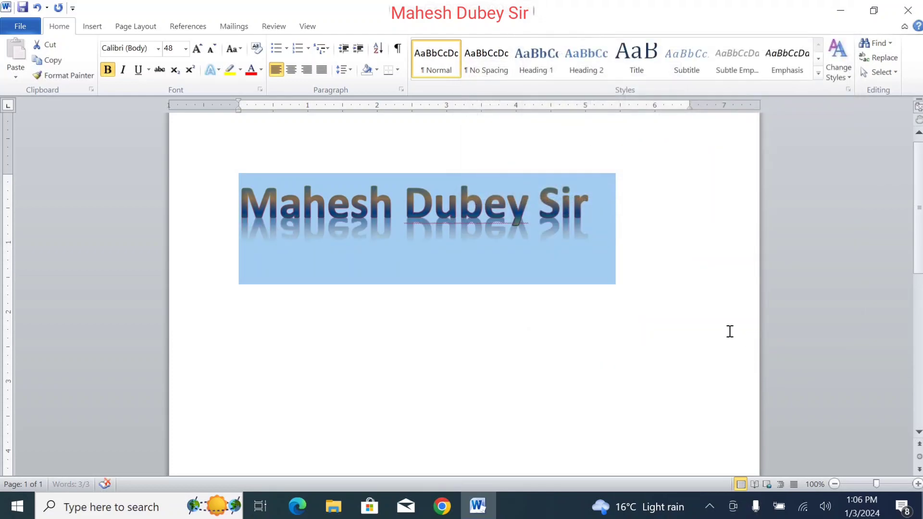
Apply a glow preset to the heading and change its colour to light aqua
{"action": "left_click", "coordinate": [460, 238]}
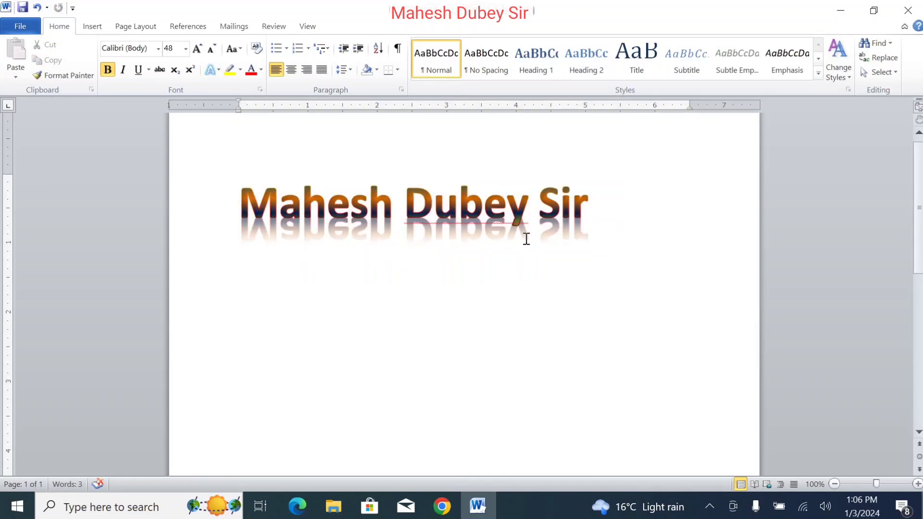
{"action": "key", "text": "ctrl+d"}
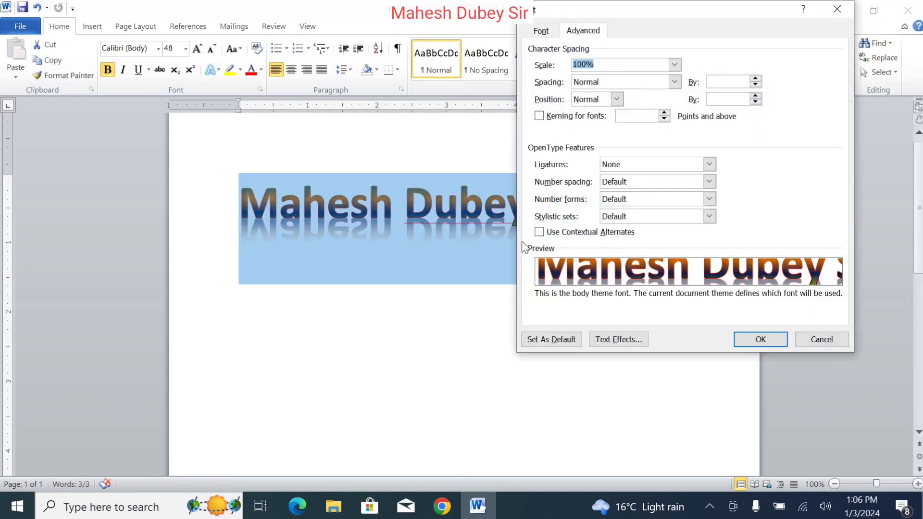
{"action": "left_click", "coordinate": [633, 342]}
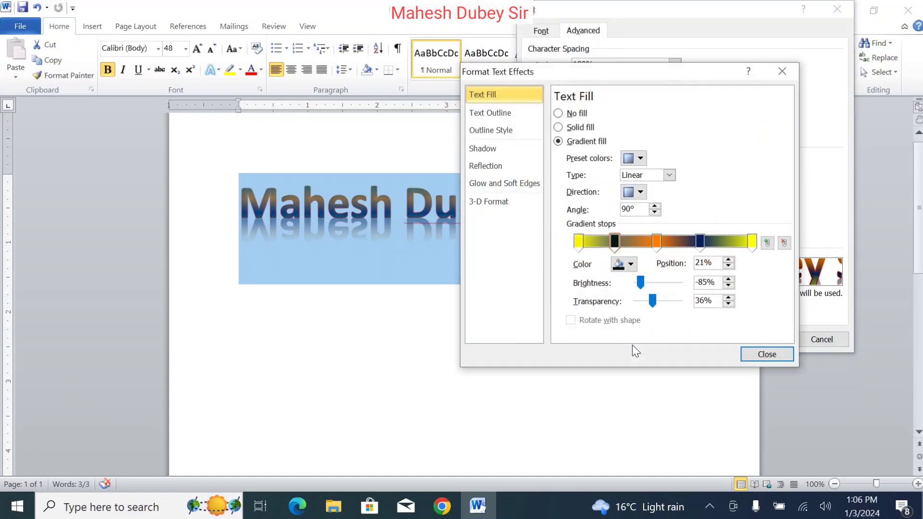
{"action": "left_click", "coordinate": [485, 180]}
{"action": "left_click", "coordinate": [609, 127]}
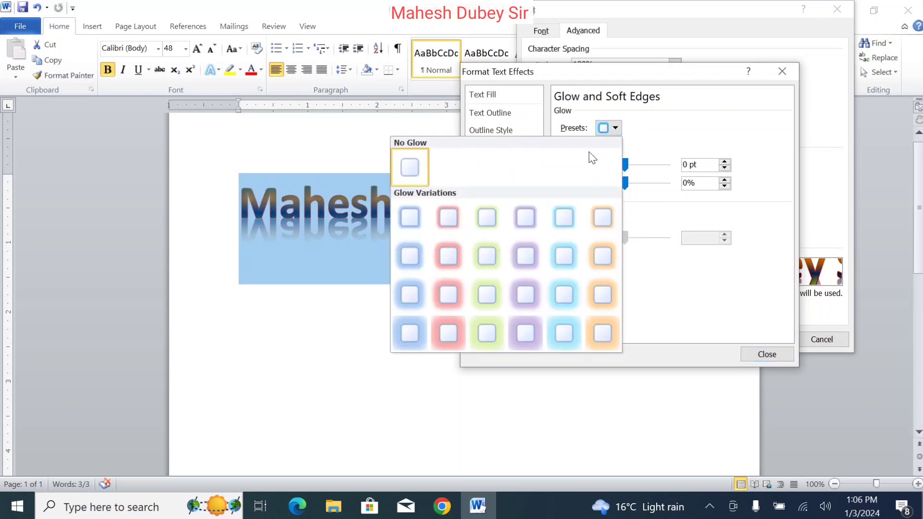
{"action": "left_click", "coordinate": [519, 290]}
{"action": "left_click", "coordinate": [615, 147]}
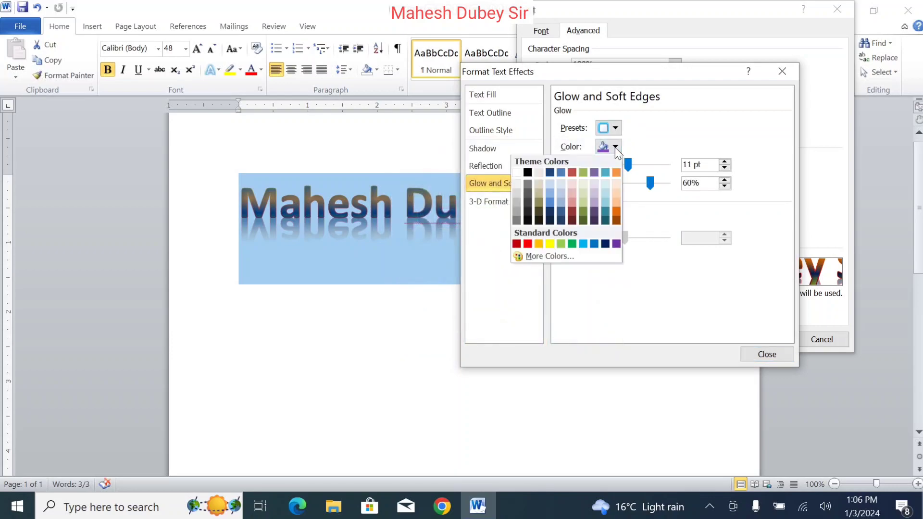
{"action": "left_click", "coordinate": [607, 193]}
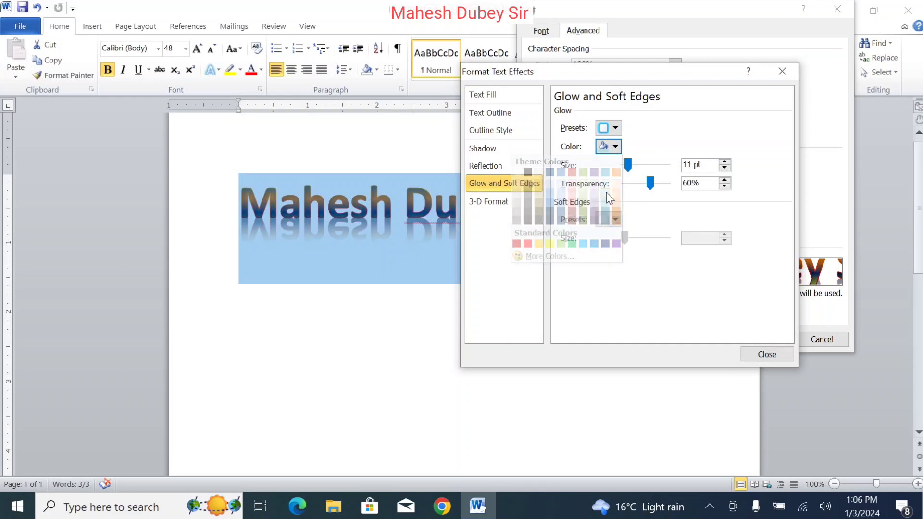
Enlarge the glow to 17 pt, apply it, and reselect the heading line
{"action": "left_click", "coordinate": [639, 163]}
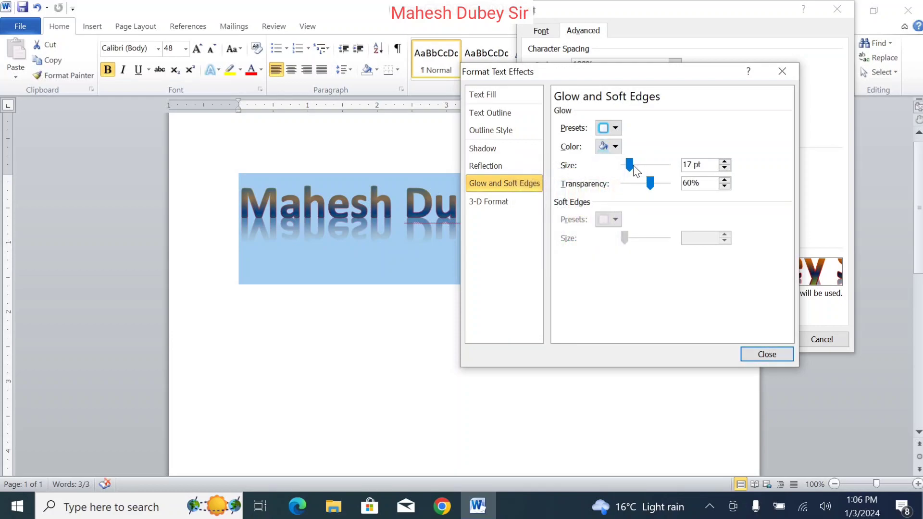
{"action": "left_click", "coordinate": [765, 357]}
{"action": "left_click", "coordinate": [751, 339]}
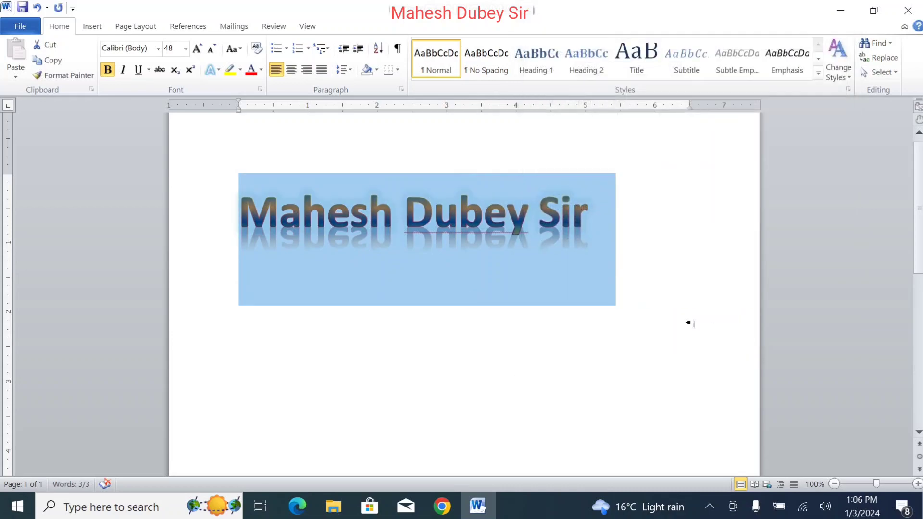
{"action": "left_click", "coordinate": [487, 251]}
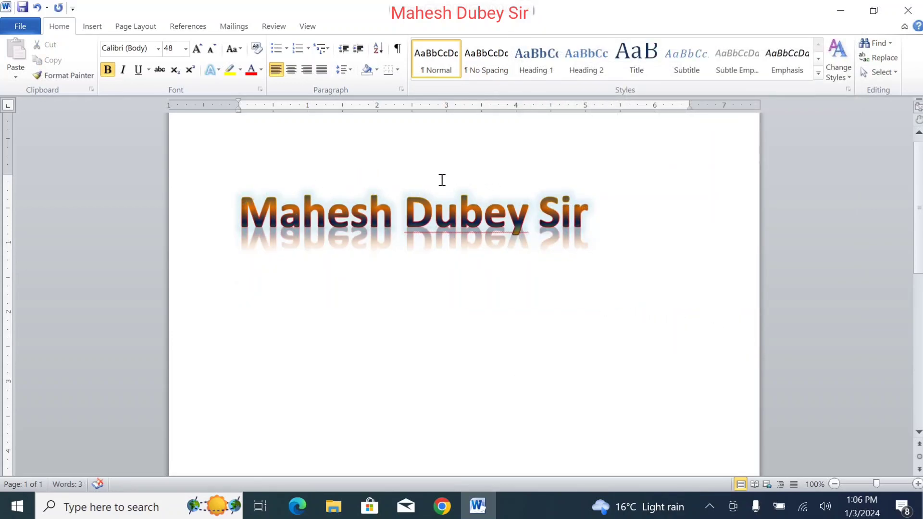
{"action": "left_click_drag", "start_coordinate": [625, 249], "coordinate": [197, 237]}
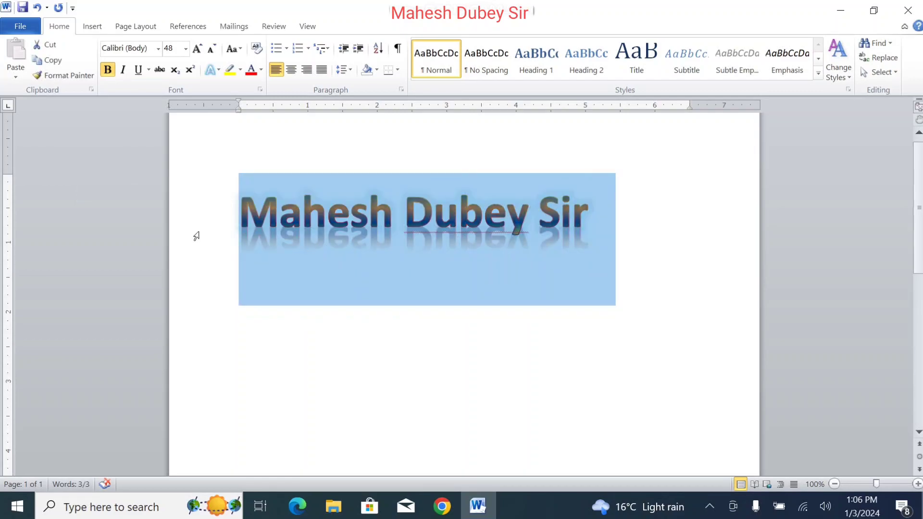
Make the heading's glow yellow and reduce its transparency to 14%
{"action": "key", "text": "ctrl+d"}
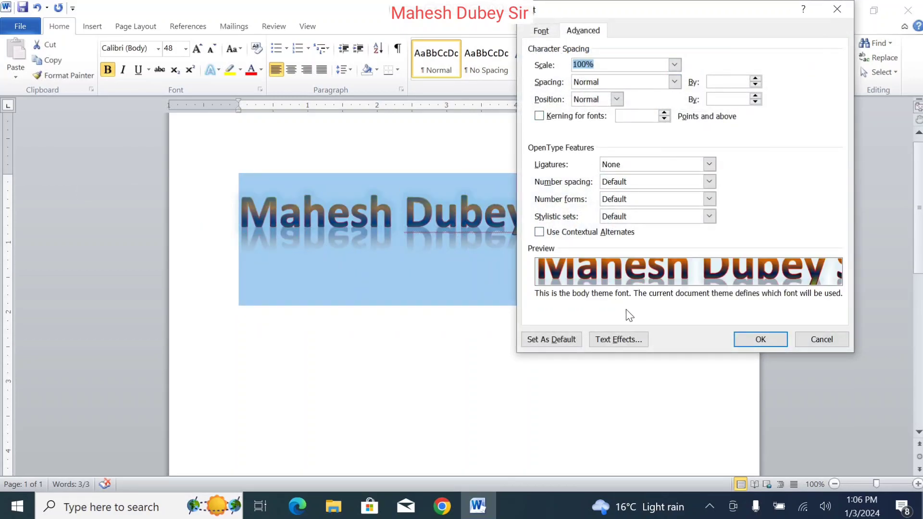
{"action": "left_click", "coordinate": [627, 336]}
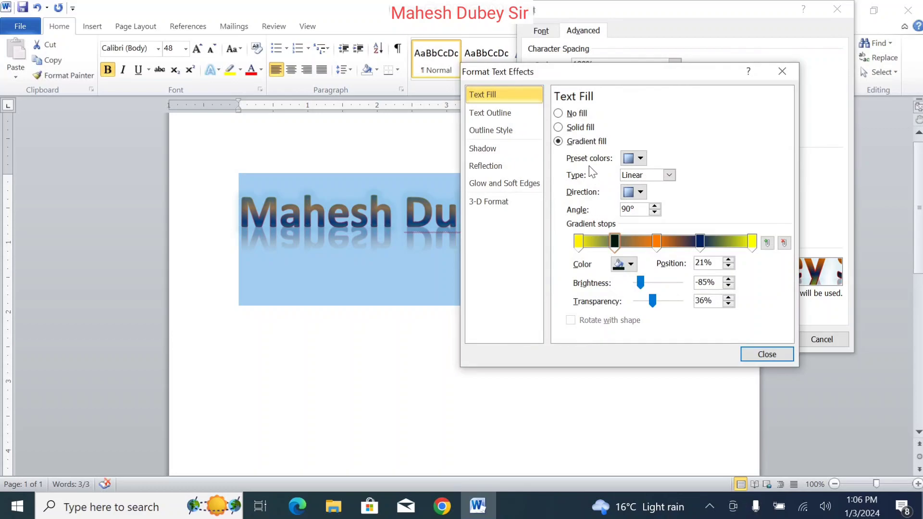
{"action": "left_click", "coordinate": [503, 184]}
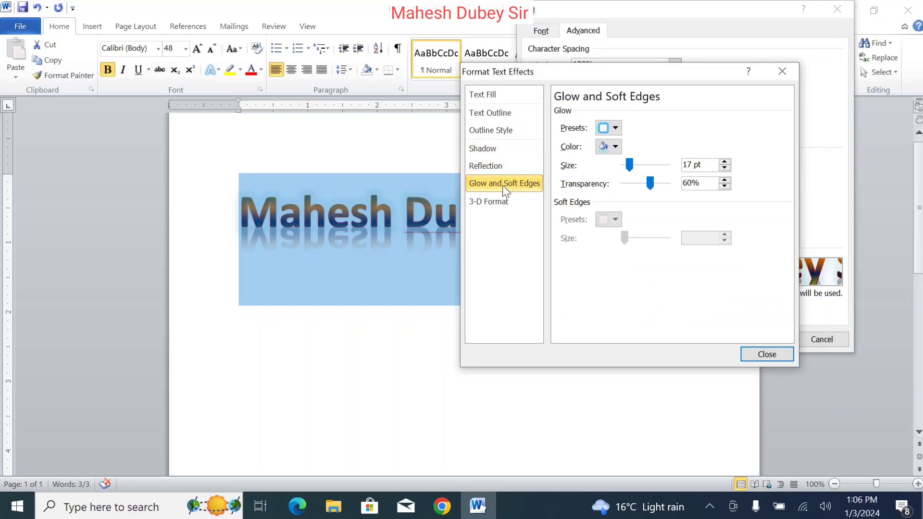
{"action": "left_click", "coordinate": [615, 146]}
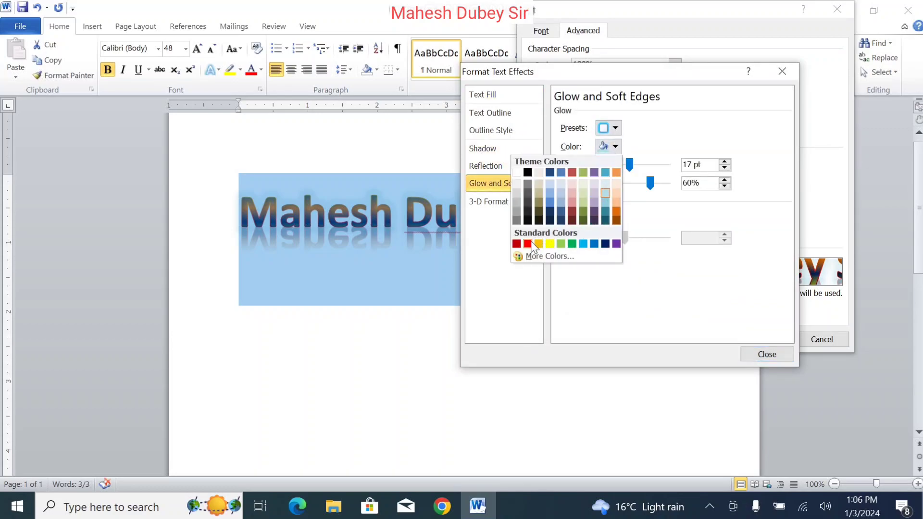
{"action": "left_click", "coordinate": [550, 244]}
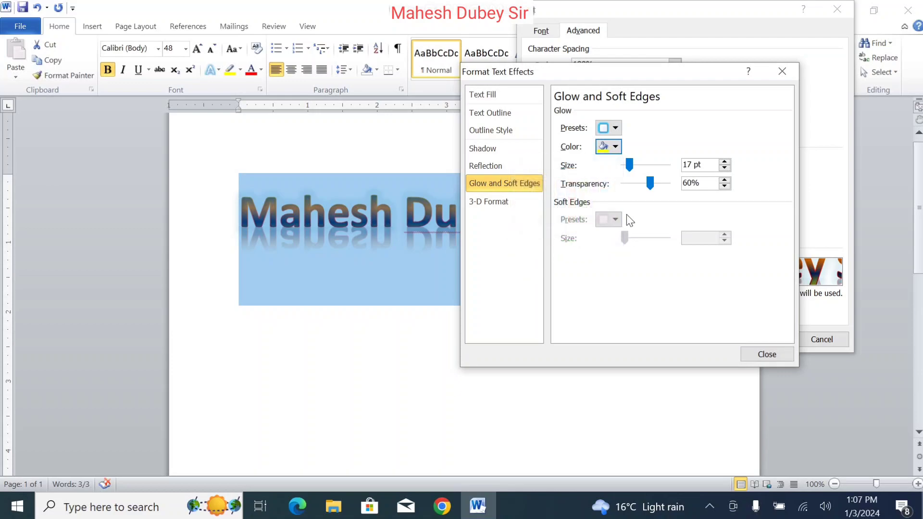
{"action": "left_click_drag", "start_coordinate": [650, 183], "coordinate": [642, 184]}
Apply the yellow glow, then select all text and reopen the Font settings
{"action": "left_click", "coordinate": [751, 353]}
{"action": "left_click", "coordinate": [749, 343]}
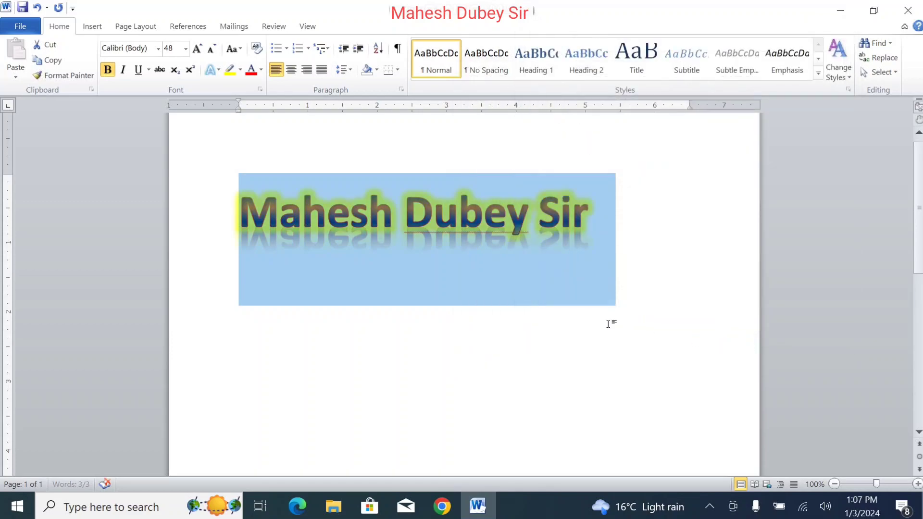
{"action": "left_click", "coordinate": [550, 315]}
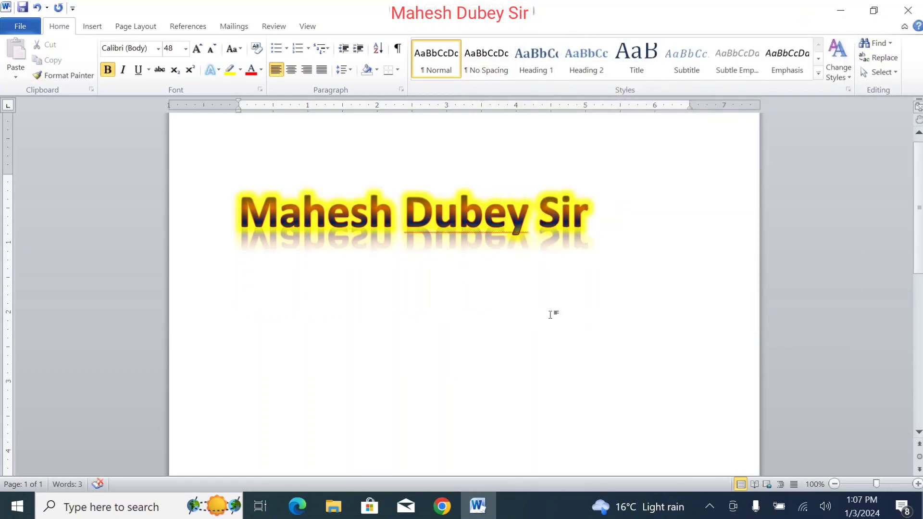
{"action": "key", "text": "ctrl+a"}
{"action": "key", "text": "ctrl+d"}
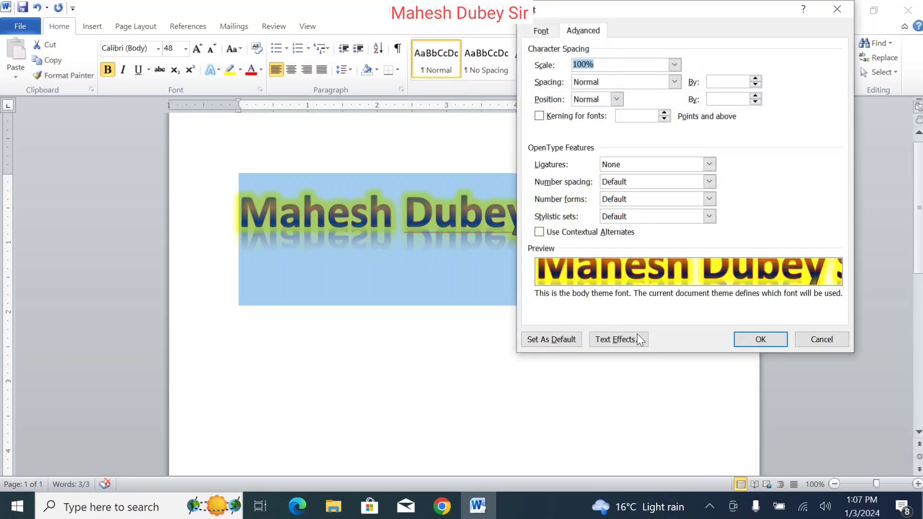
Give the heading an angled top bevel and a bottom bevel in 3-D Format
{"action": "left_click", "coordinate": [631, 342]}
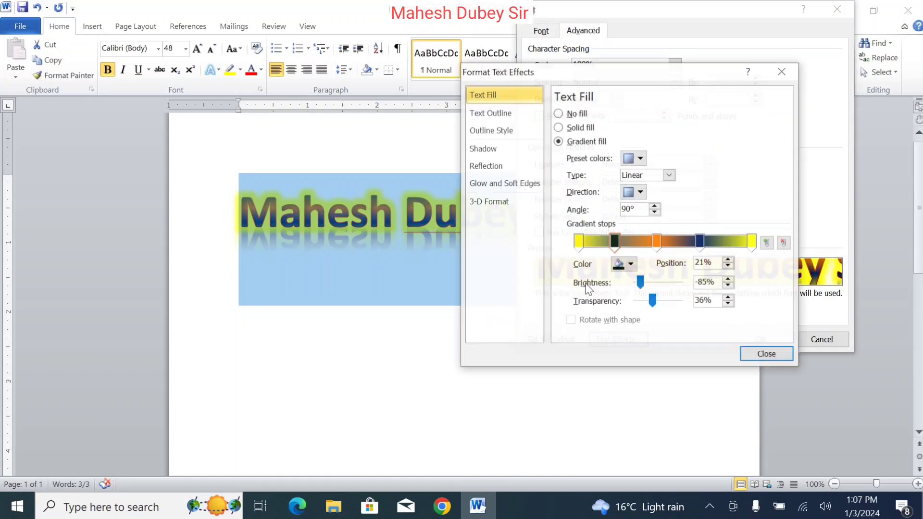
{"action": "left_click", "coordinate": [502, 203]}
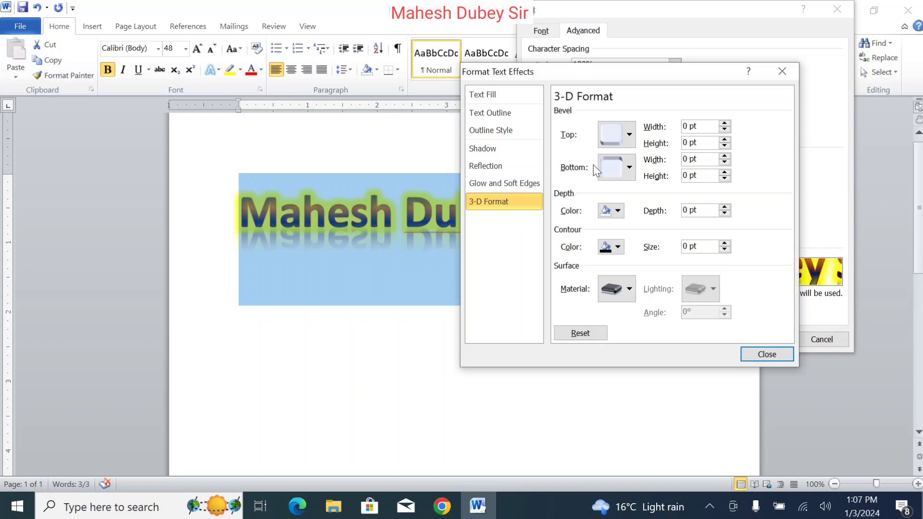
{"action": "left_click", "coordinate": [627, 132]}
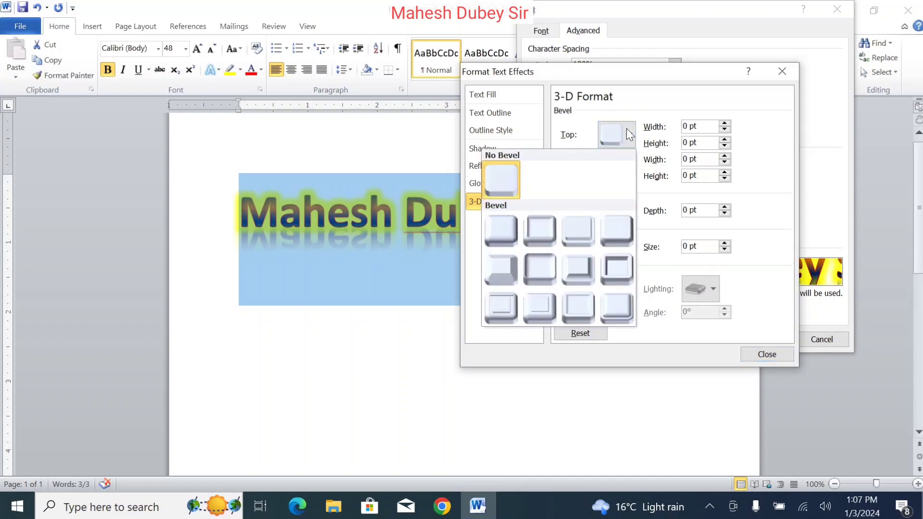
{"action": "left_click", "coordinate": [502, 270]}
{"action": "left_click", "coordinate": [628, 166]}
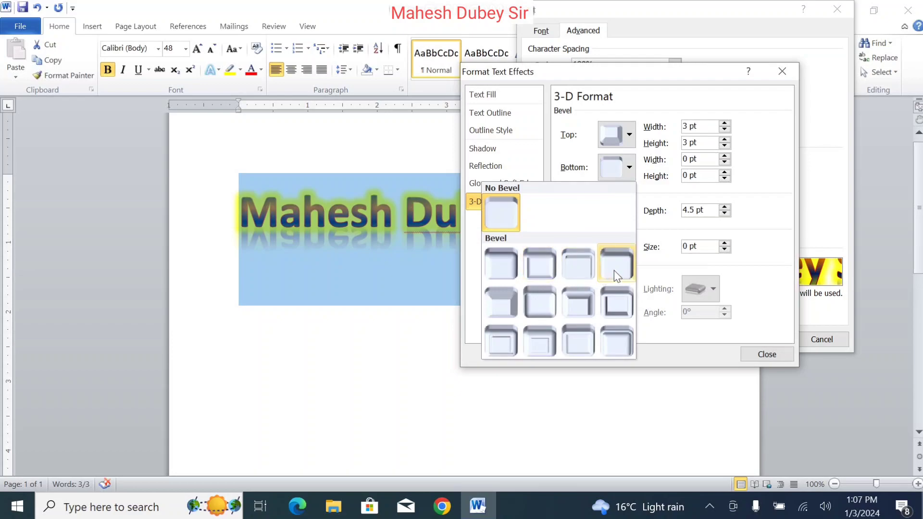
{"action": "left_click", "coordinate": [594, 273]}
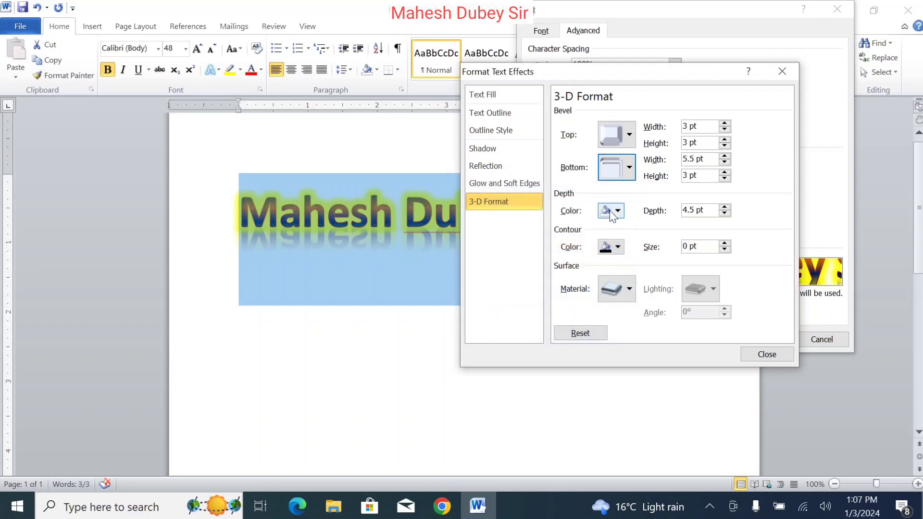
Make the 3-D depth green, the contour orange and the surface material Metal, then apply
{"action": "left_click", "coordinate": [617, 210]}
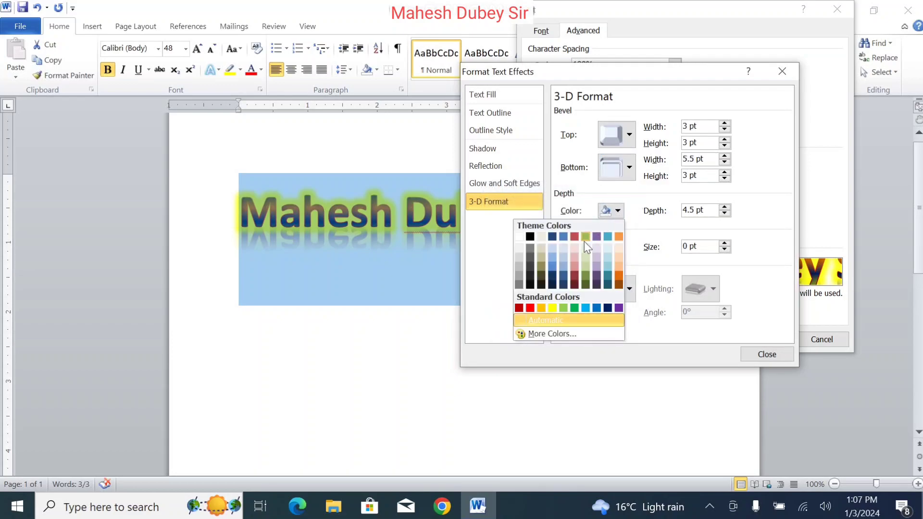
{"action": "left_click", "coordinate": [575, 308]}
{"action": "left_click", "coordinate": [618, 247]}
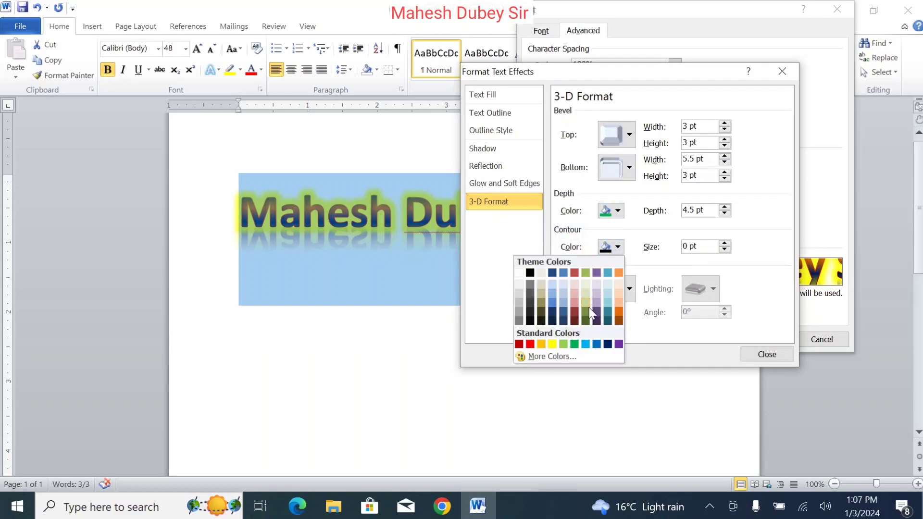
{"action": "left_click", "coordinate": [619, 313]}
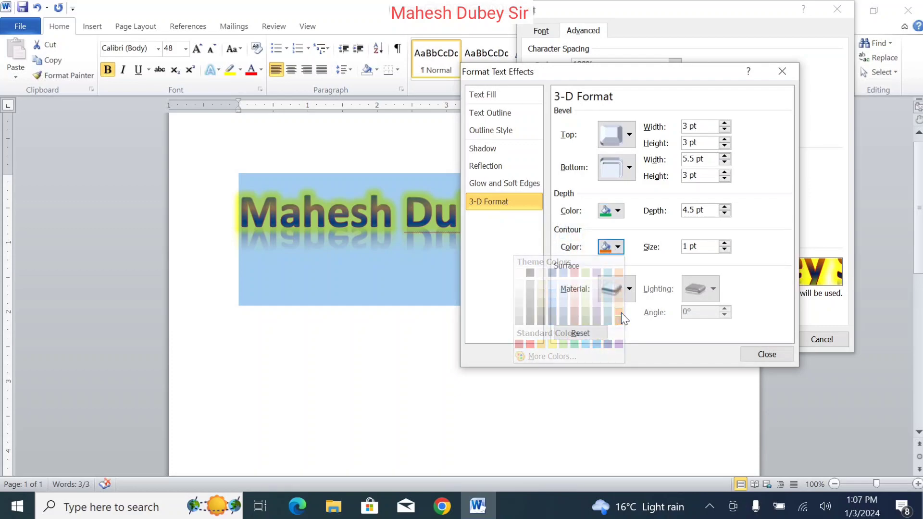
{"action": "left_click", "coordinate": [629, 288]}
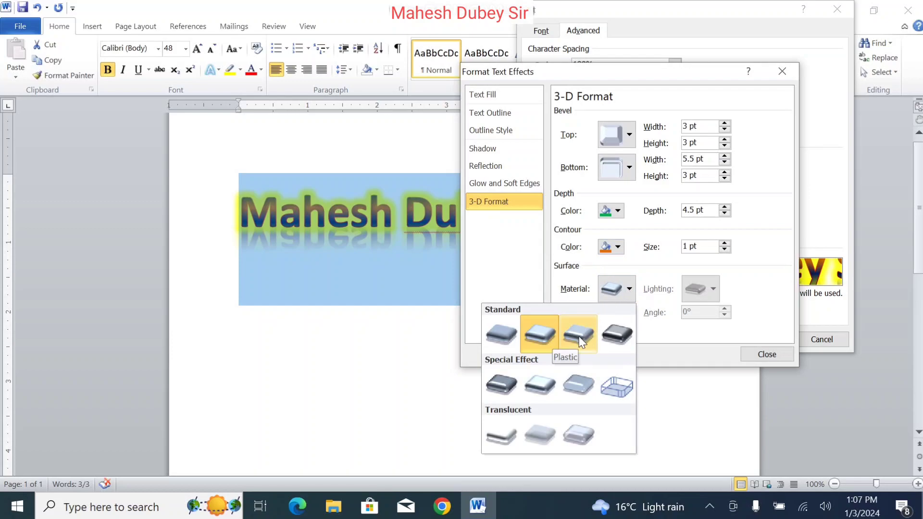
{"action": "left_click", "coordinate": [615, 336]}
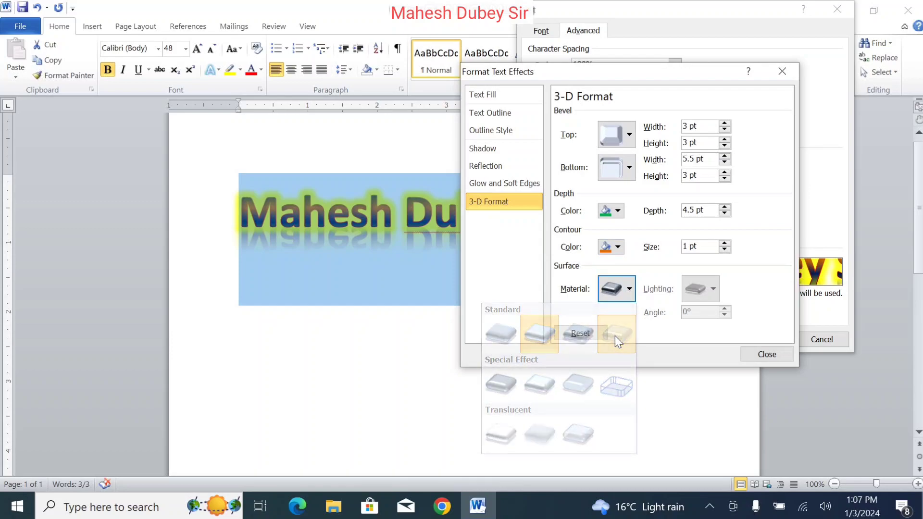
{"action": "left_click", "coordinate": [753, 357]}
{"action": "left_click", "coordinate": [760, 339]}
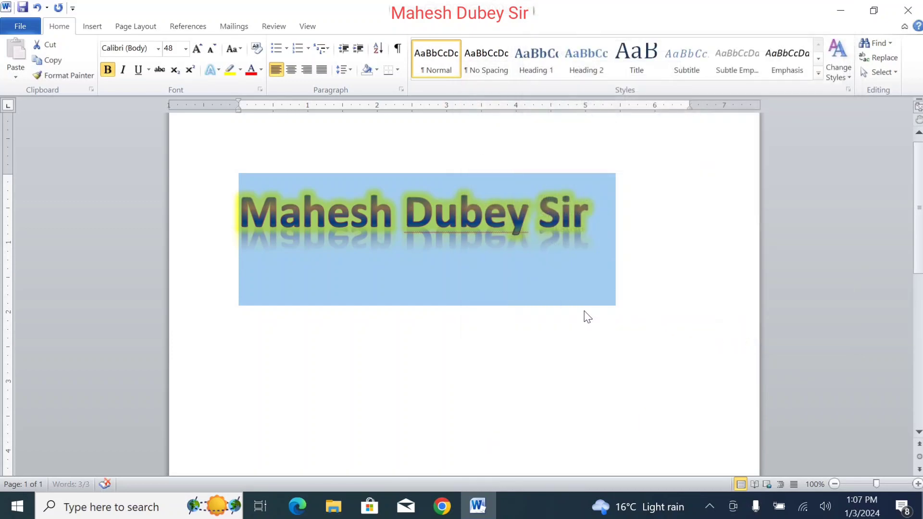
{"action": "left_click", "coordinate": [482, 241]}
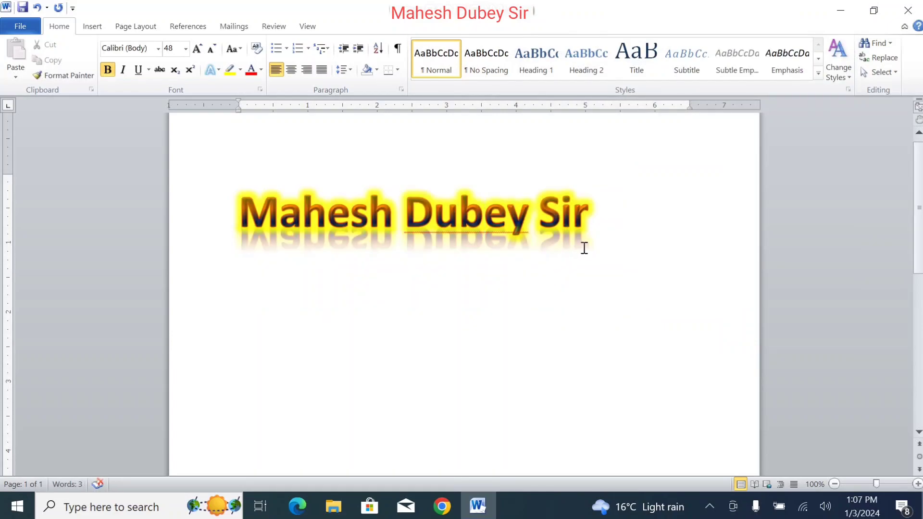
{"action": "left_click_drag", "start_coordinate": [614, 233], "coordinate": [225, 175]}
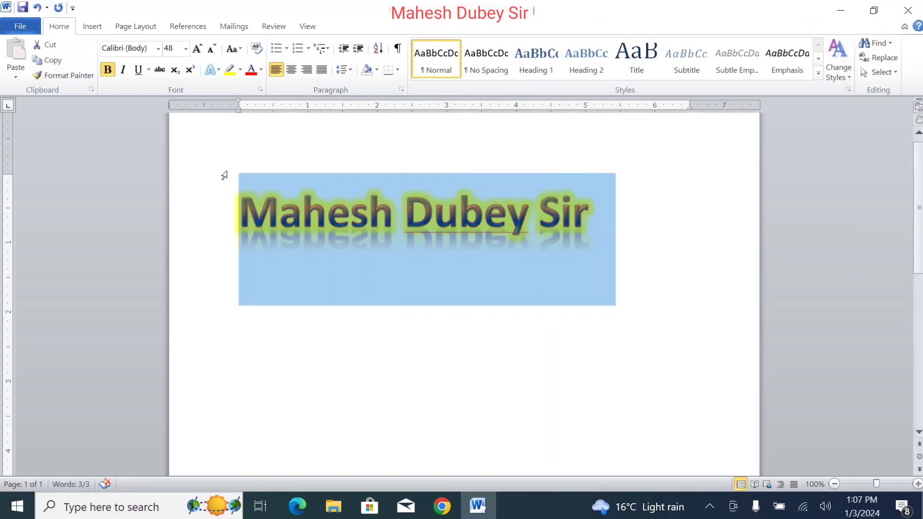
{"action": "key", "text": "ctrl+d"}
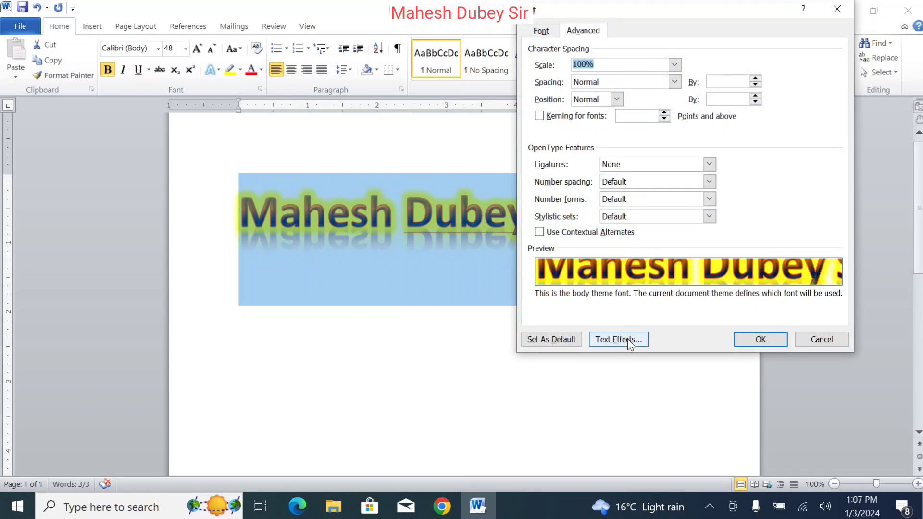
{"action": "left_click", "coordinate": [620, 340]}
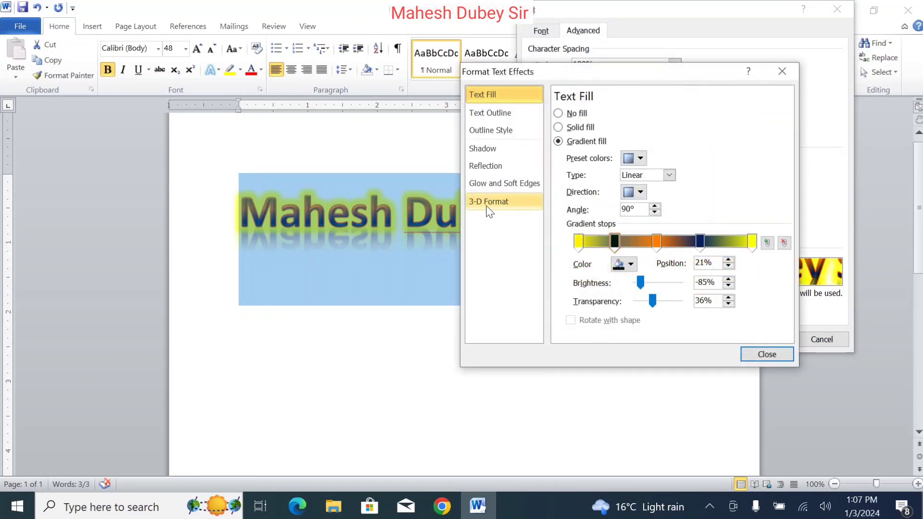
{"action": "left_click", "coordinate": [491, 204]}
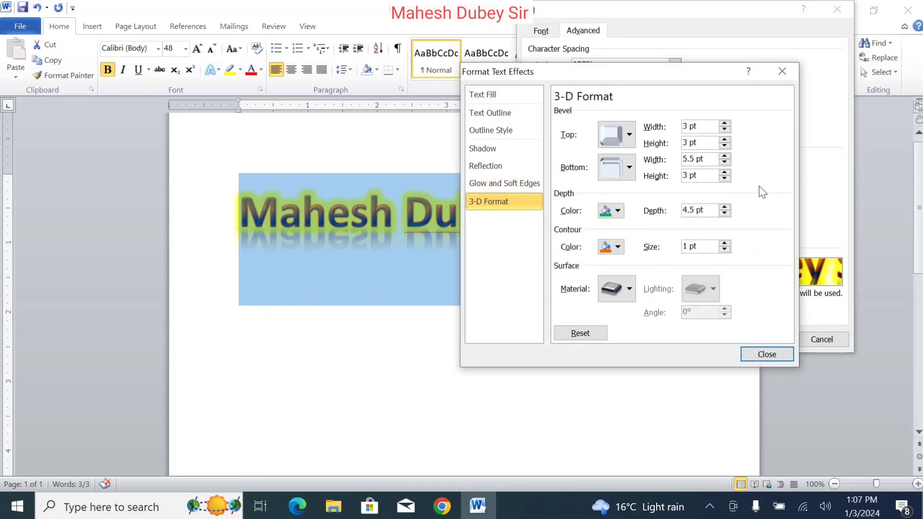
{"action": "left_click", "coordinate": [782, 70]}
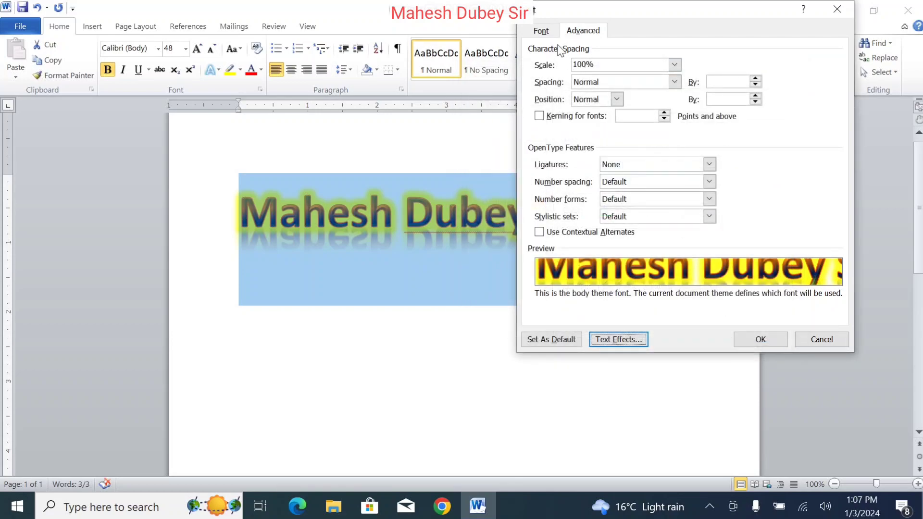
{"action": "left_click", "coordinate": [545, 35]}
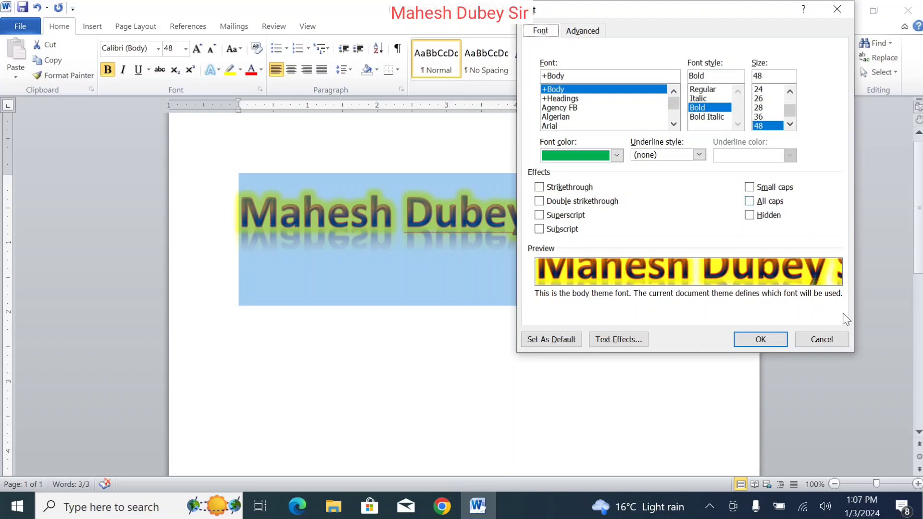
{"action": "left_click", "coordinate": [761, 340]}
{"action": "left_click", "coordinate": [621, 298]}
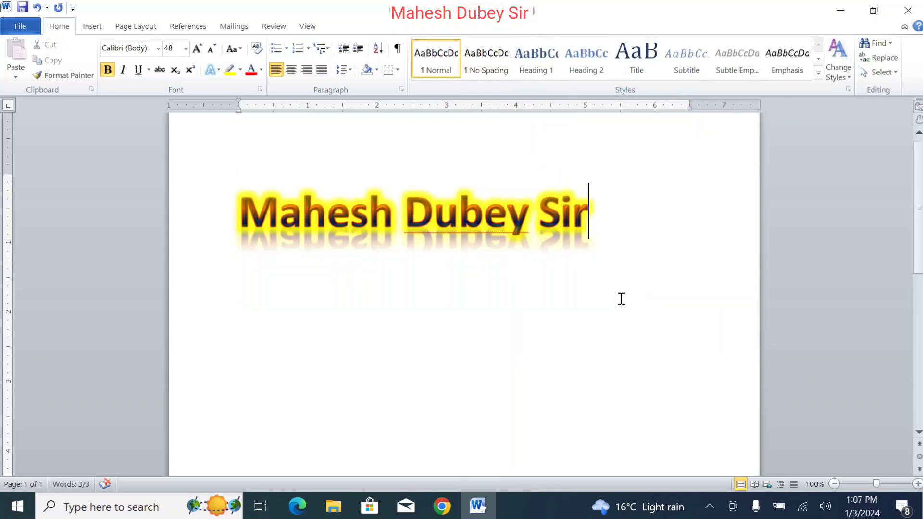